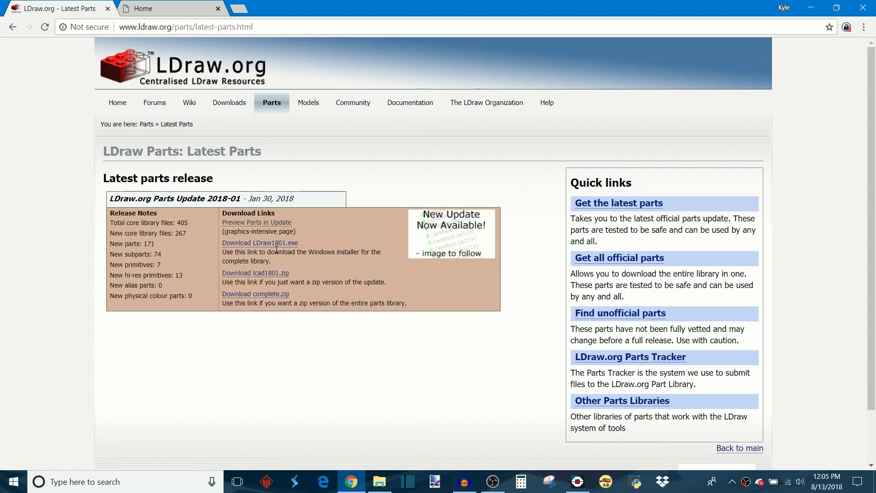
# Step: Download the LDraw1801.exe parts library installer and launch its setup wizard
pyautogui.click(269, 246)
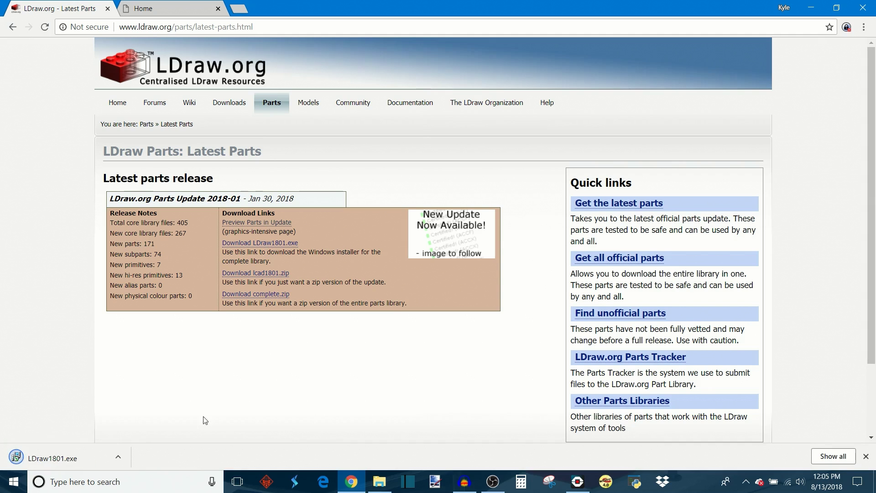
pyautogui.click(96, 457)
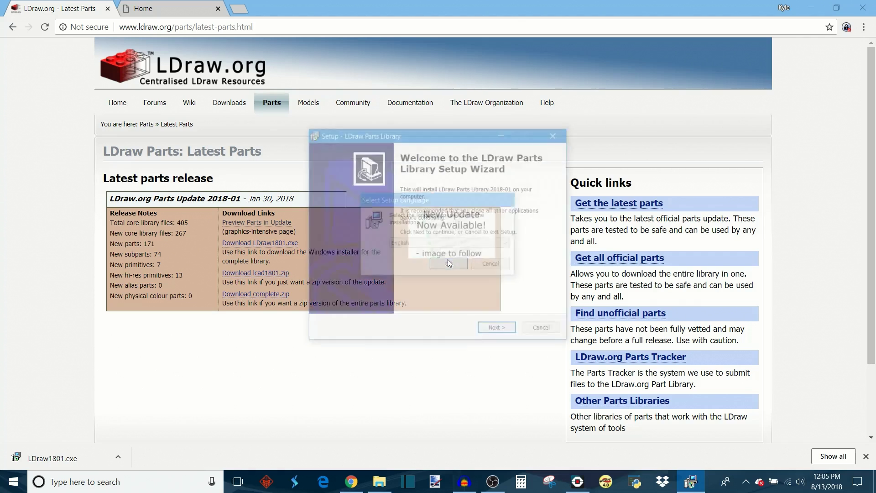
pyautogui.click(506, 329)
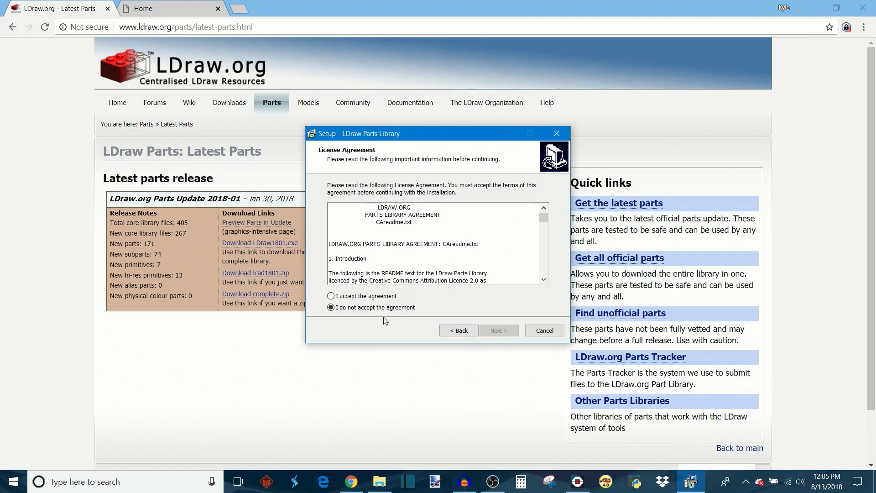
# Step: Accept the license agreement and set the install folder to C:\Program Files (x86)\LDraw
pyautogui.click(331, 295)
pyautogui.click(495, 330)
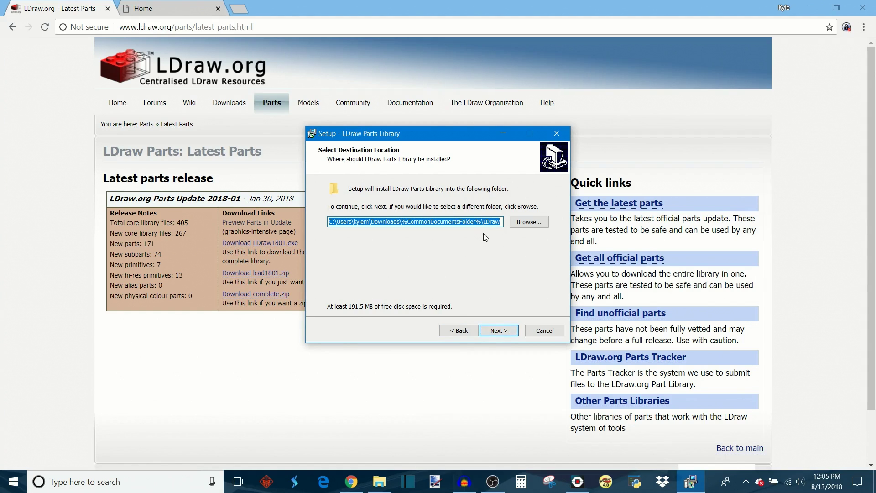
pyautogui.click(545, 223)
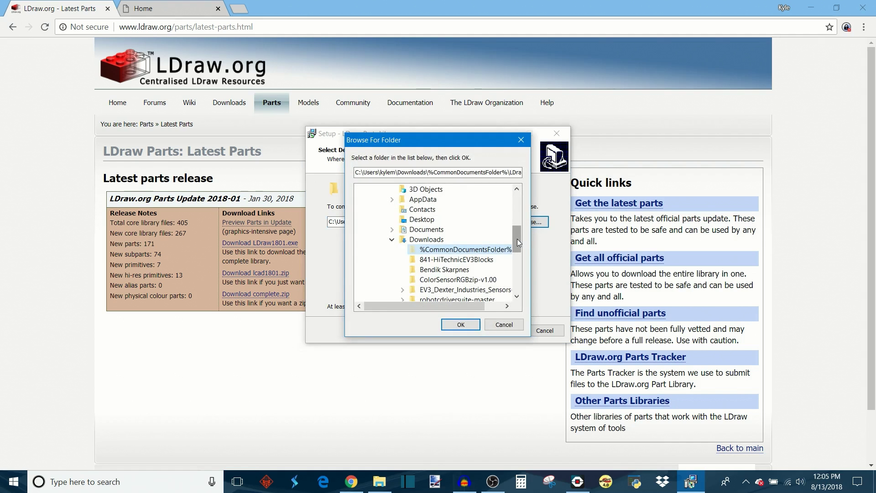
pyautogui.moveTo(518, 239); pyautogui.dragTo(518, 209)
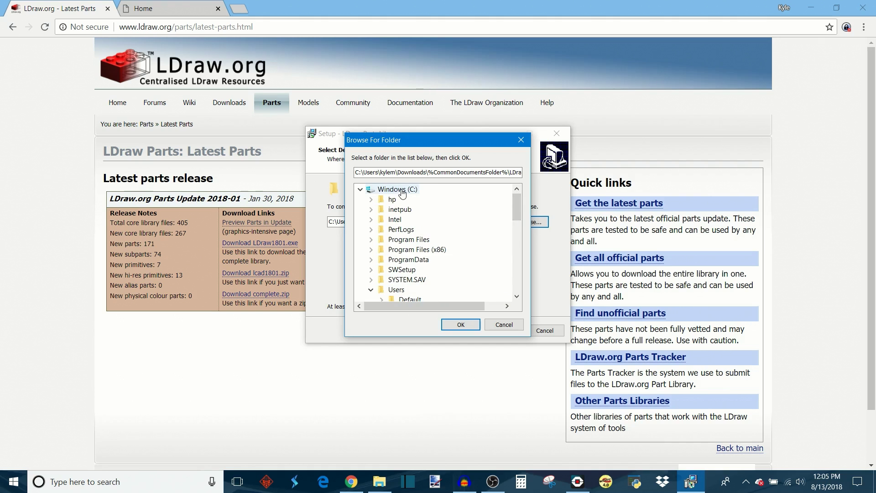
pyautogui.click(418, 250)
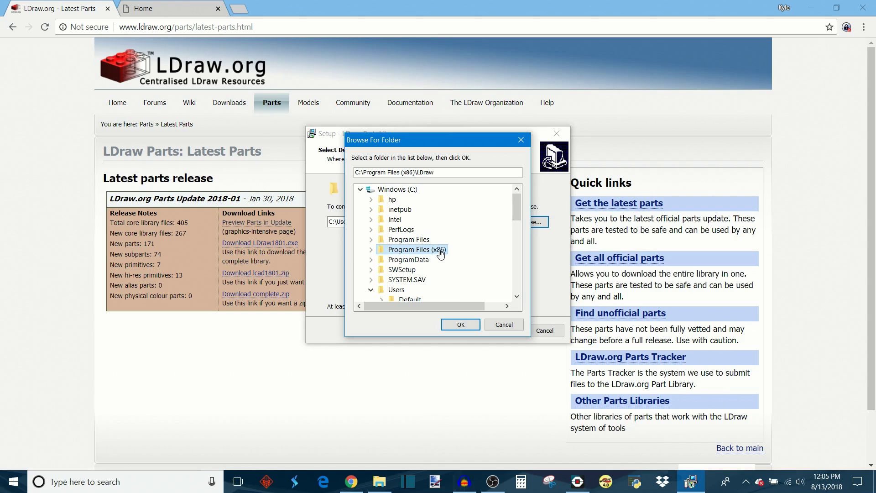
pyautogui.click(461, 325)
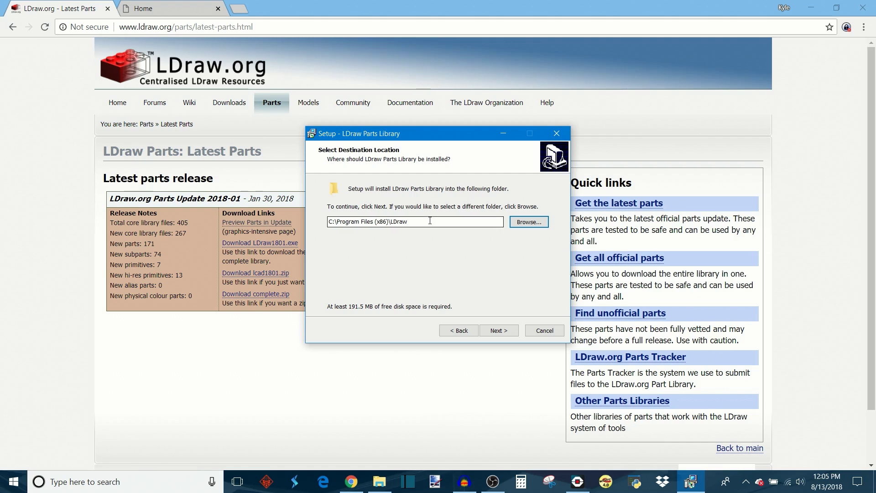
# Step: Proceed with the full installation including the physical colour parts library and install it
pyautogui.click(505, 332)
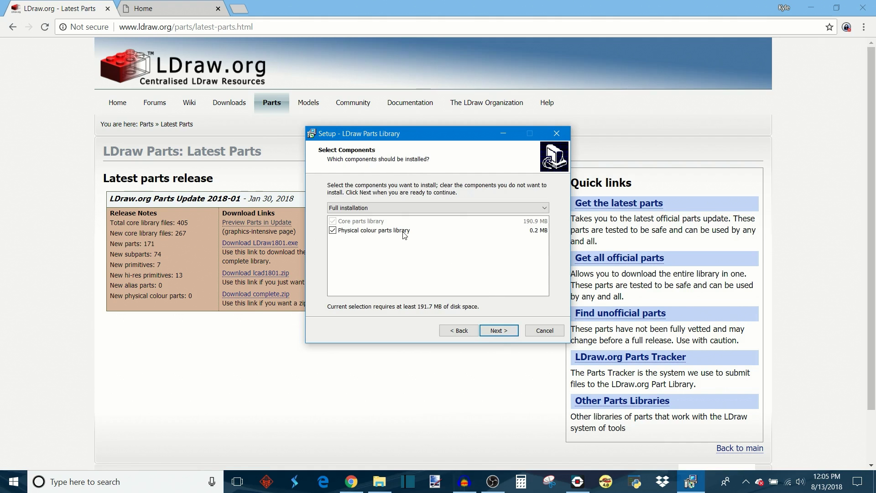
pyautogui.click(499, 334)
pyautogui.click(498, 332)
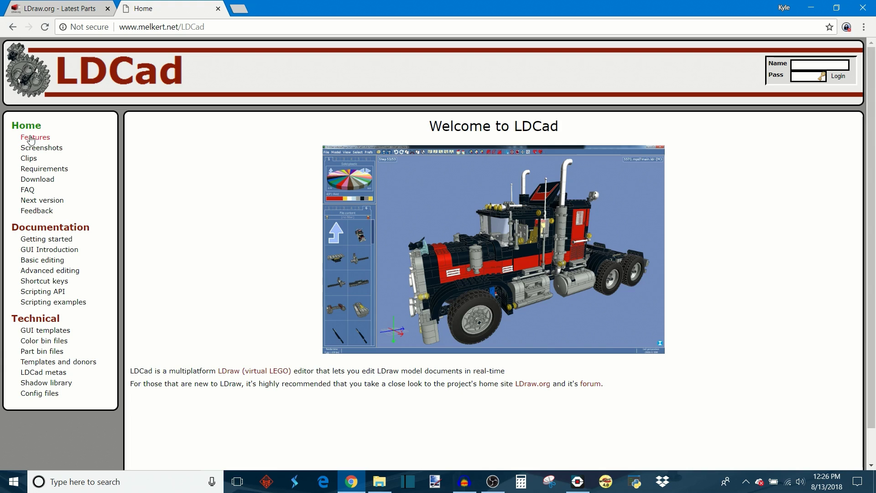
# Step: Download the LDCad 1.6b Windows setup (9.78 MB) from the LDCad downloads page
pyautogui.click(38, 180)
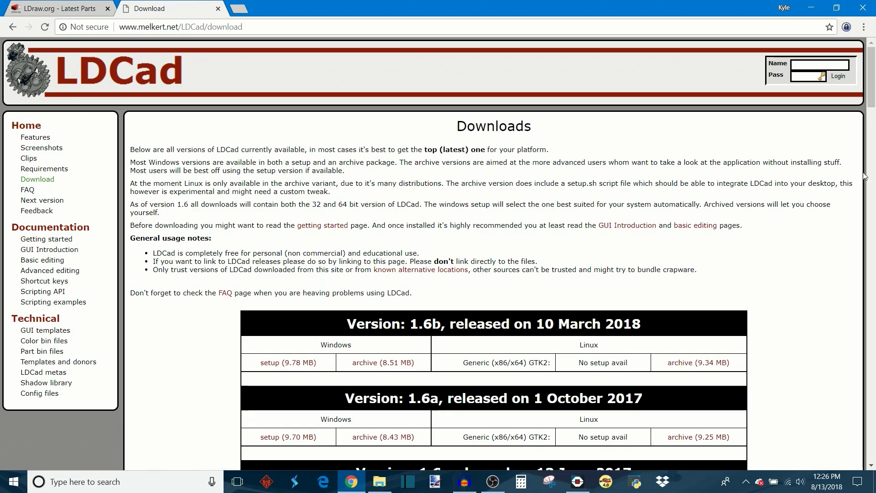
pyautogui.scroll(-2, 873, 86)
pyautogui.moveTo(873, 87)
pyautogui.mouseDown()
pyautogui.moveTo(872, 205)
pyautogui.moveTo(872, 73)
pyautogui.mouseUp()
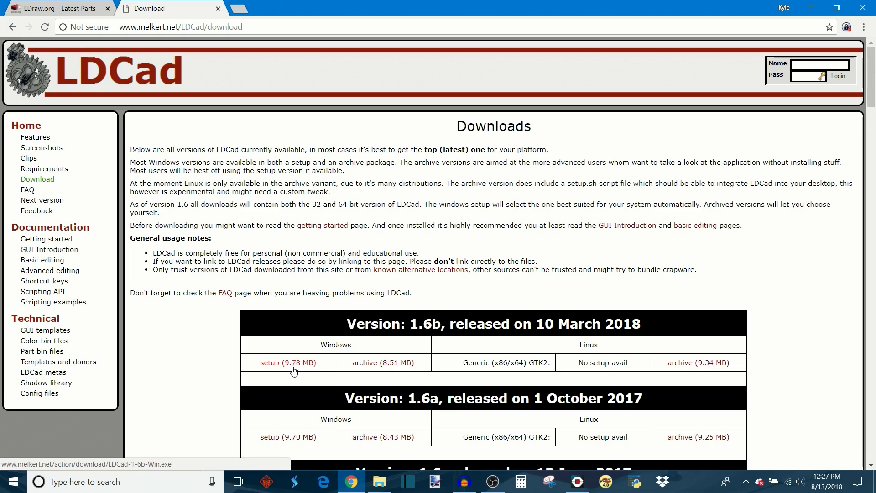
pyautogui.click(278, 365)
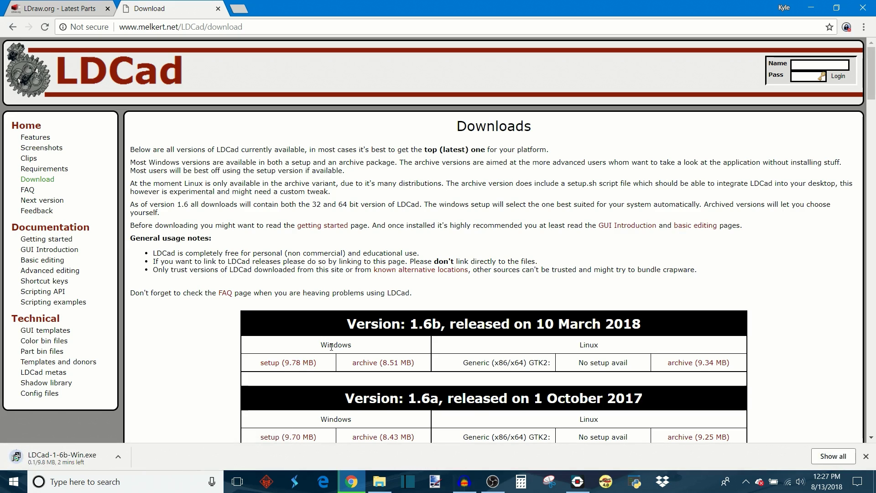
# Step: Run the LDCad installer into C:\Program Files (x86)\LDCad and close it when finished
pyautogui.click(62, 456)
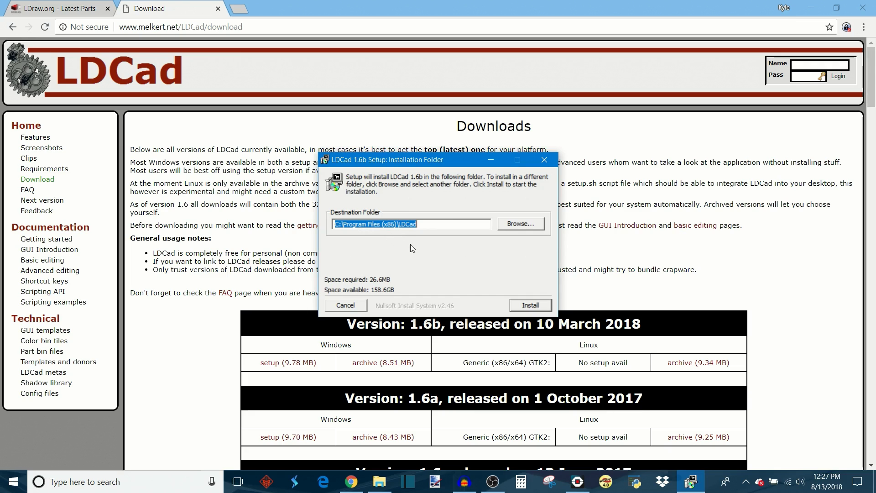
pyautogui.click(520, 309)
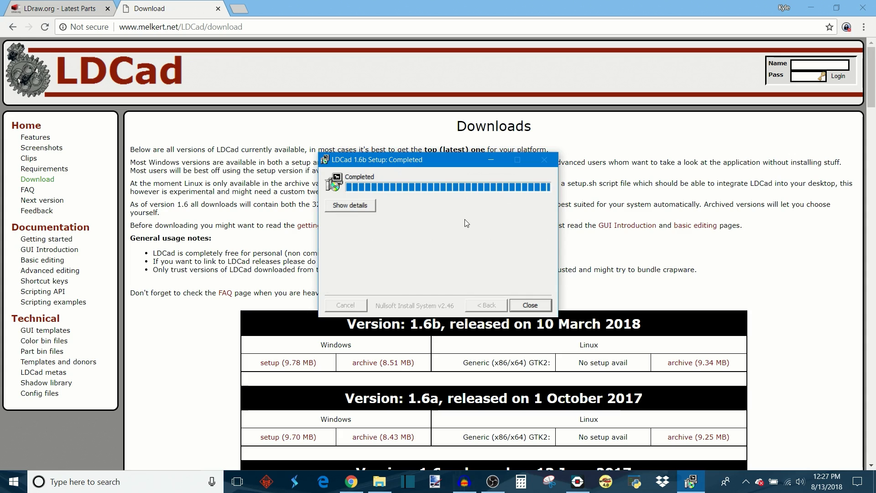
pyautogui.click(528, 305)
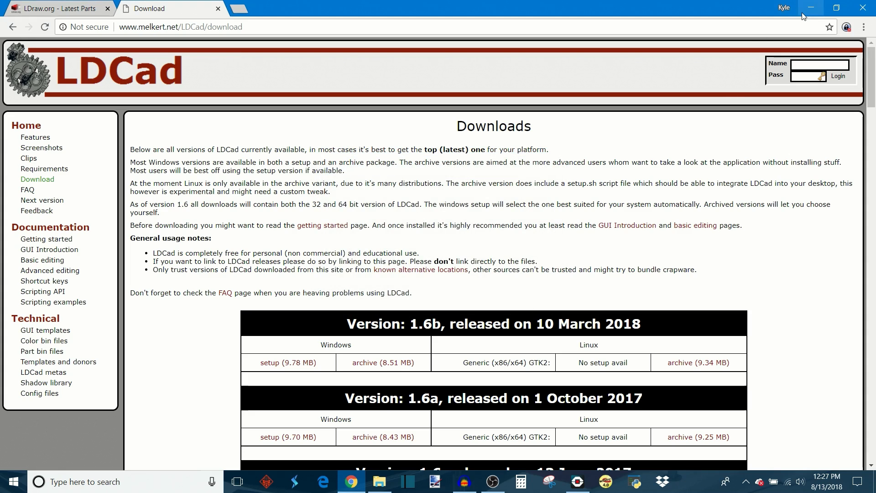
# Step: Open the LDCad folder inside Program Files (x86) in File Explorer
pyautogui.moveTo(387, 486)
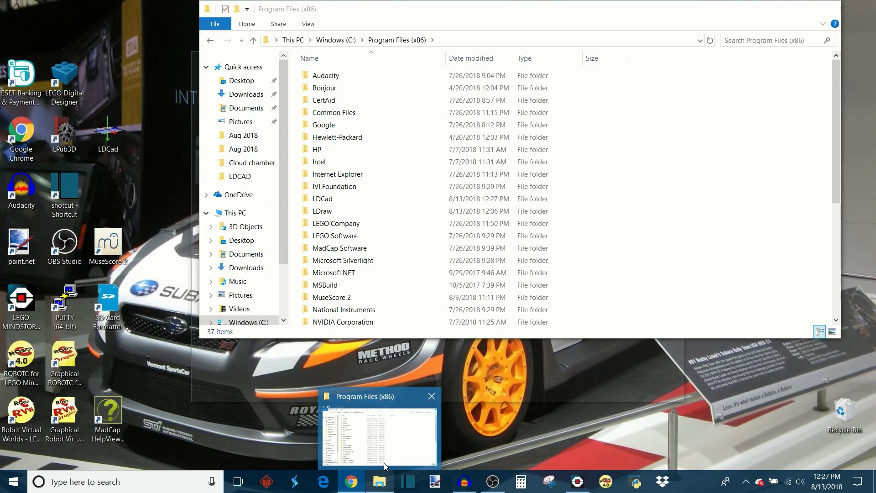
pyautogui.click(384, 464)
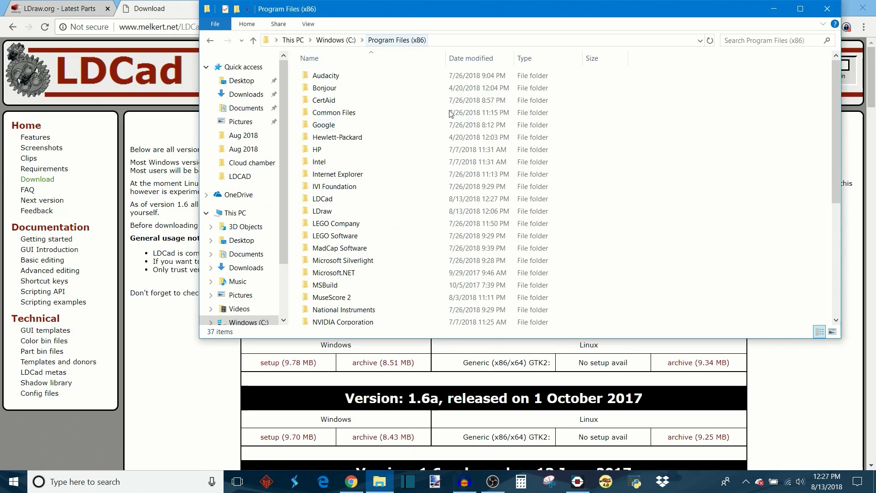
pyautogui.moveTo(378, 206)
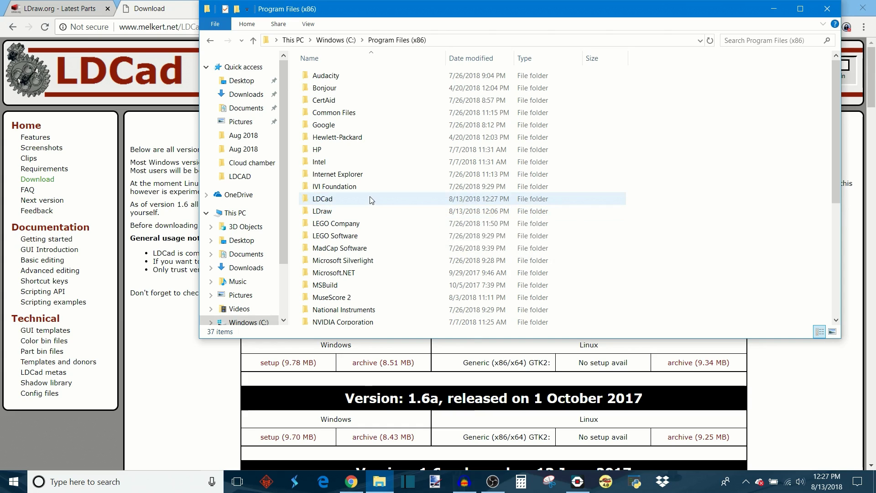
pyautogui.doubleClick(372, 201)
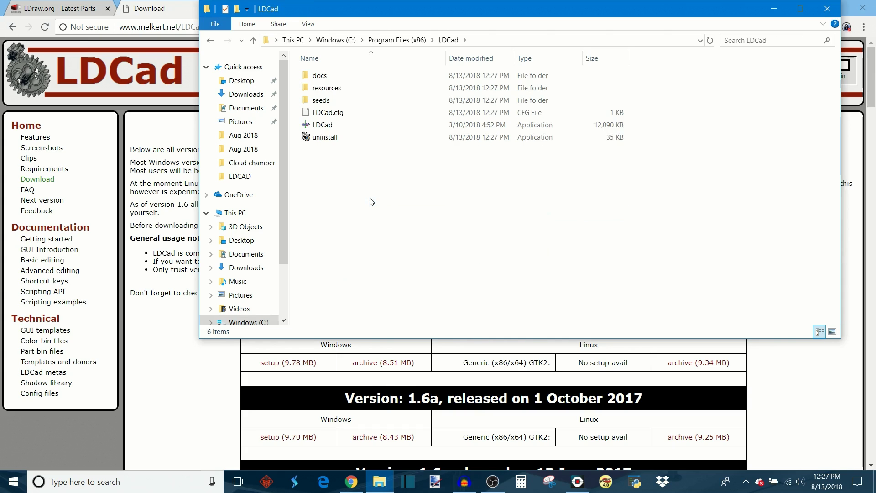
# Step: Create a desktop shortcut for the LDCad application
pyautogui.rightClick(383, 127)
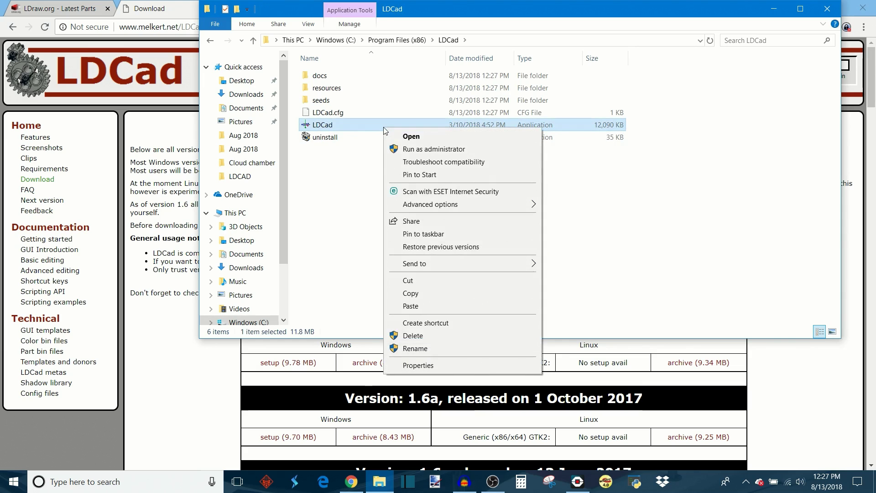
pyautogui.click(405, 324)
pyautogui.click(480, 241)
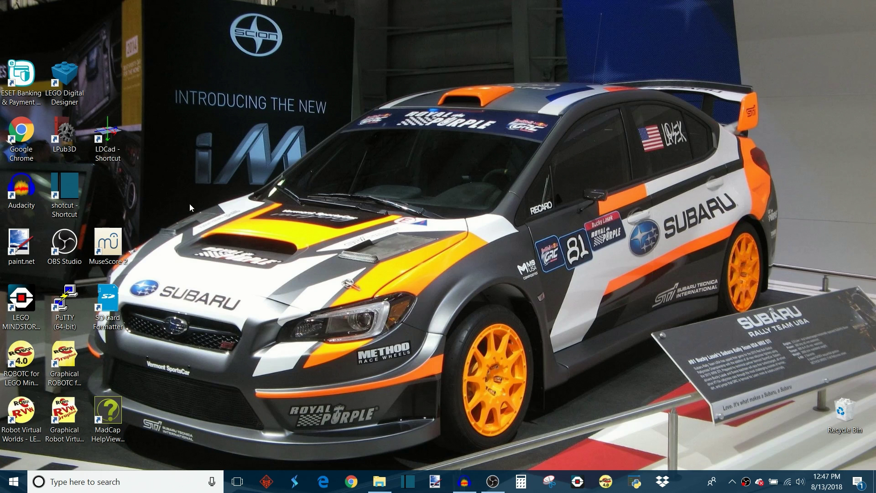
# Step: Launch LDCad from the desktop shortcut and open the recent LDCAD_Falcon.ldr model
pyautogui.doubleClick(108, 135)
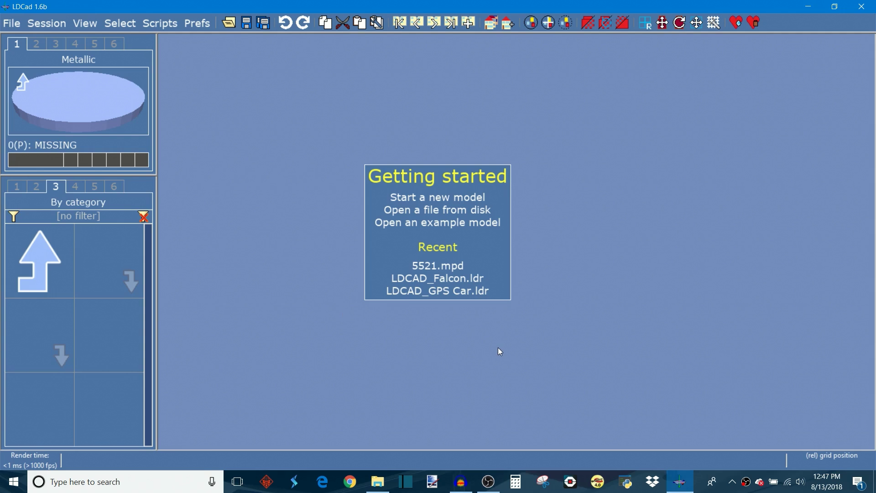
pyautogui.click(436, 279)
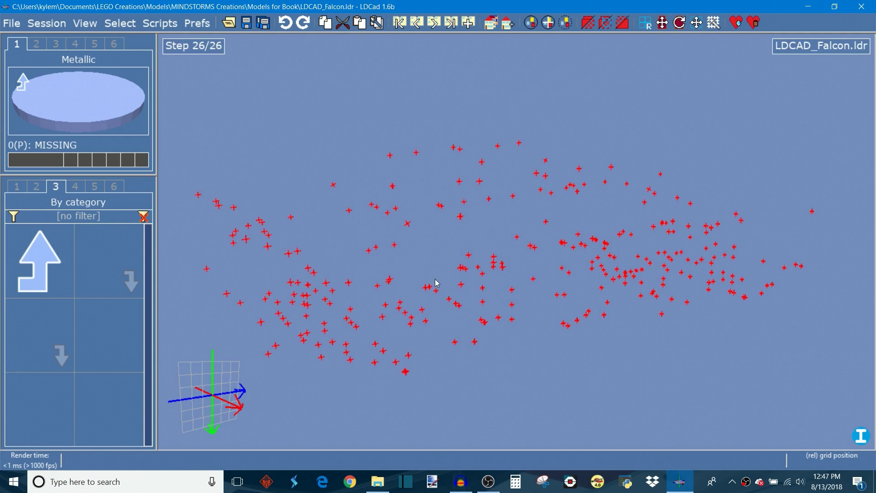
pyautogui.moveTo(433, 284); pyautogui.dragTo(649, 233, button='right')
pyautogui.moveTo(665, 252); pyautogui.dragTo(573, 190, button='right')
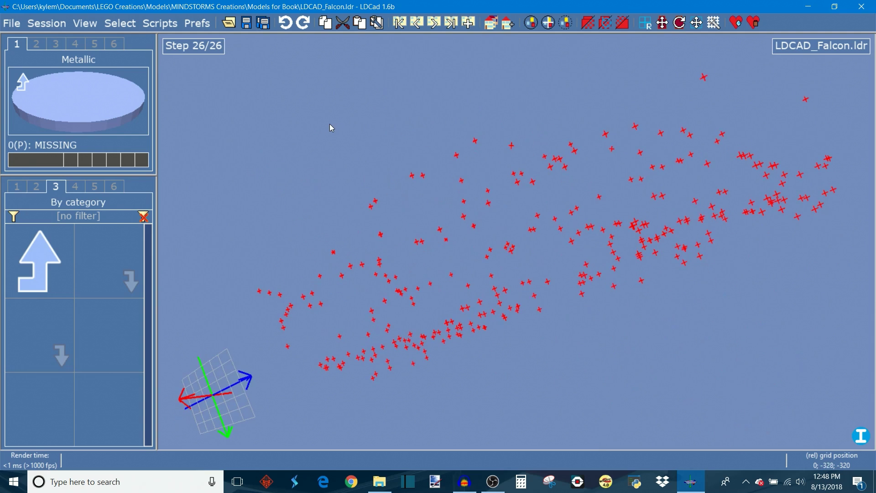
# Step: Open the LDraw search (library) paths preferences
pyautogui.click(196, 24)
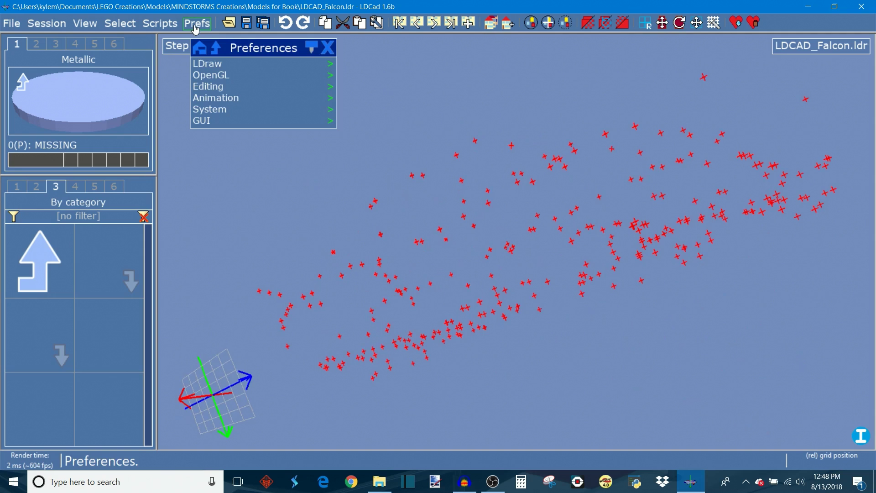
pyautogui.click(202, 65)
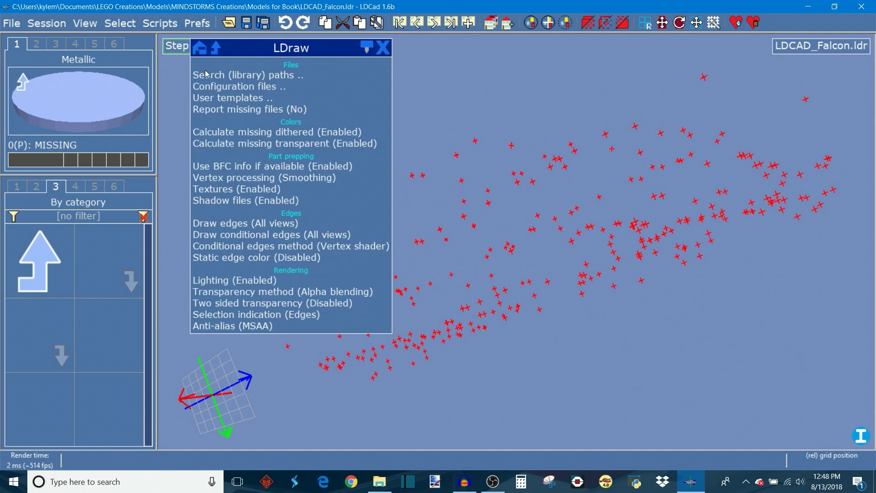
pyautogui.click(205, 74)
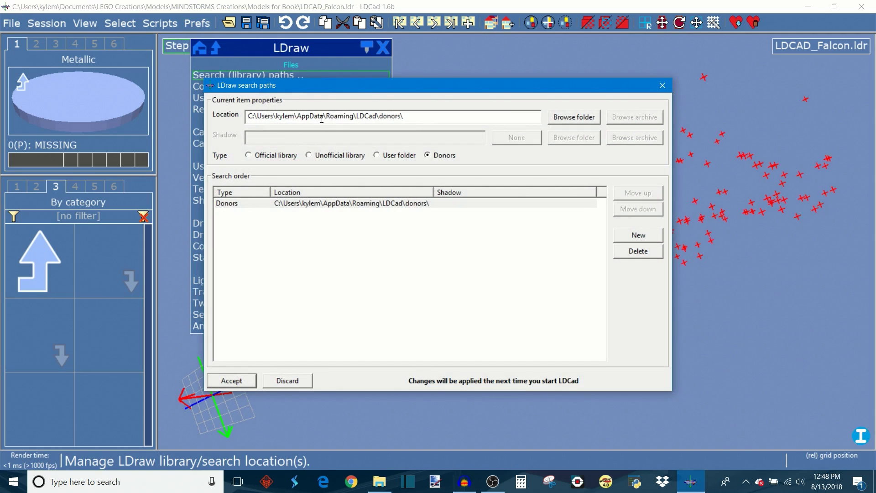
# Step: Add a new search path entry pointing to C:\Program Files (x86)\LDraw
pyautogui.click(620, 234)
pyautogui.click(497, 213)
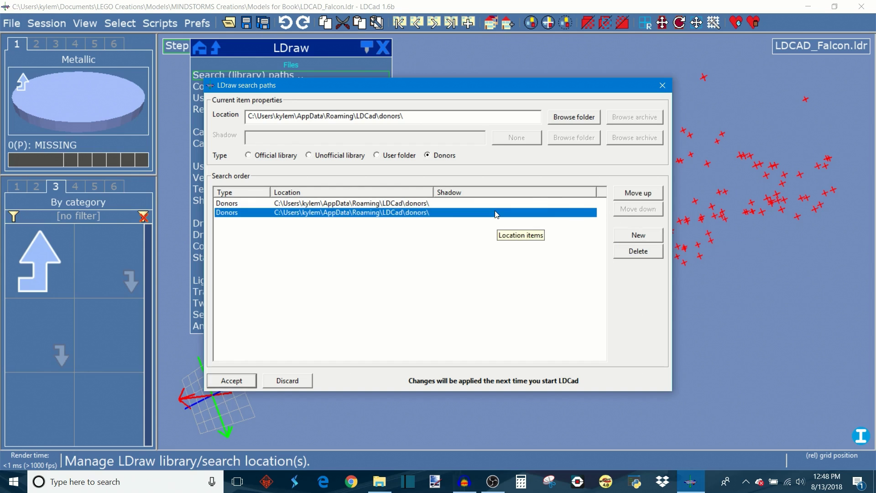
pyautogui.click(564, 116)
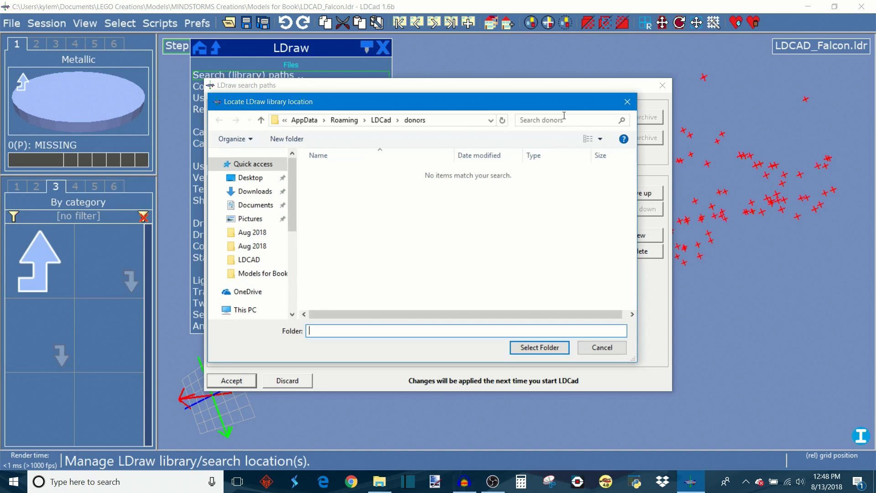
pyautogui.moveTo(292, 230); pyautogui.dragTo(292, 272)
pyautogui.click(270, 287)
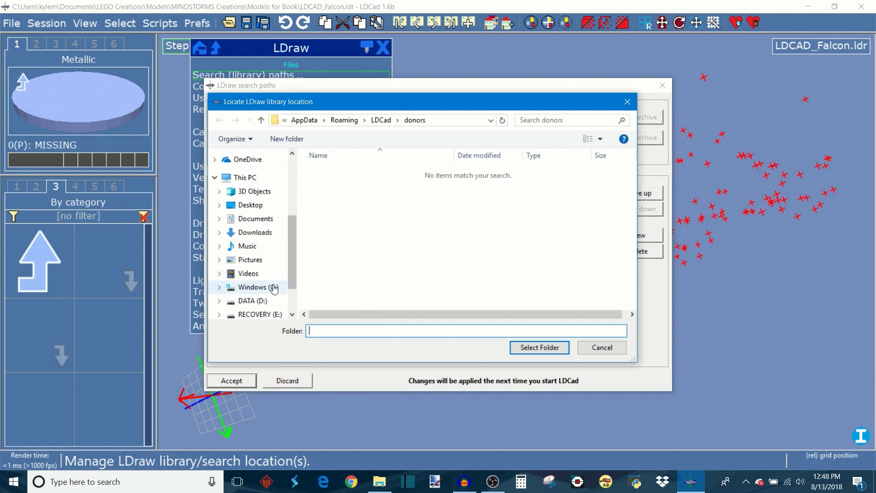
pyautogui.doubleClick(352, 220)
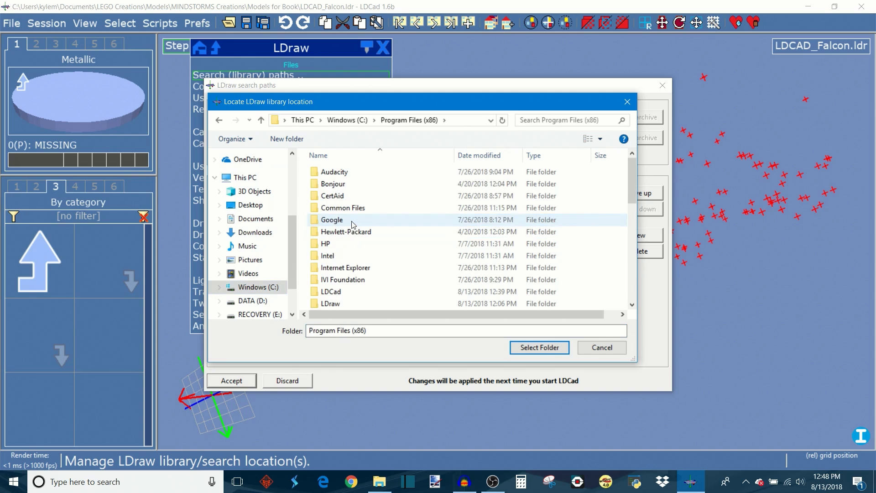
pyautogui.doubleClick(382, 305)
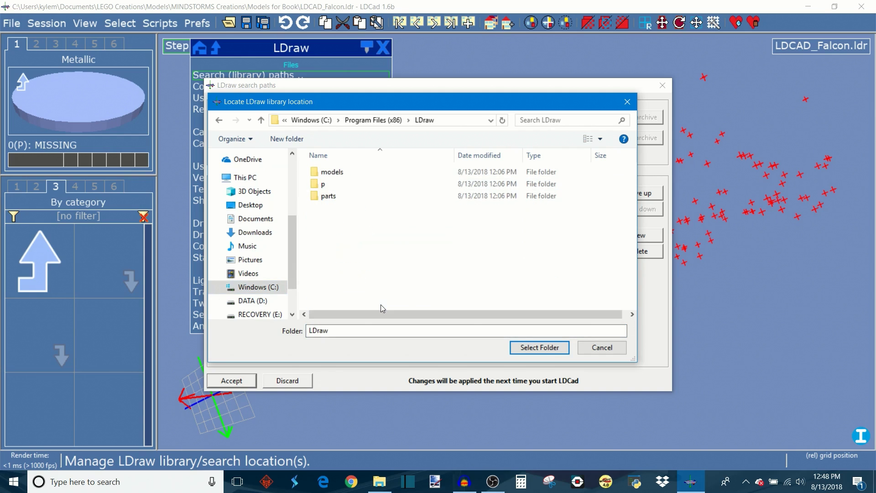
pyautogui.click(543, 347)
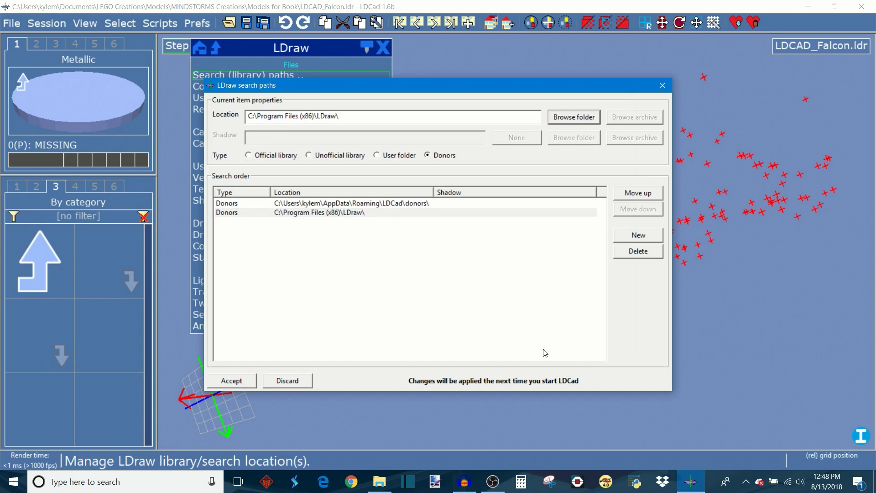
pyautogui.click(353, 213)
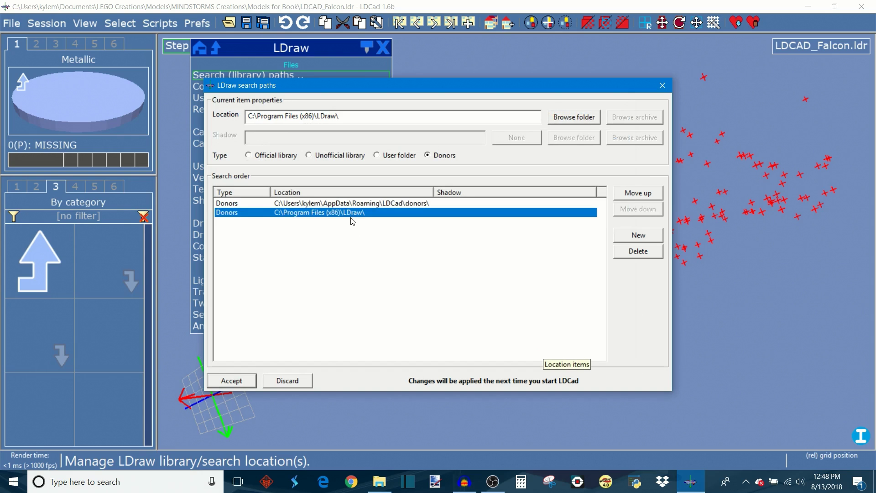
# Step: Set the new C:\Program Files (x86)\LDraw search path's type to Official library and accept the search path changes
pyautogui.click(248, 156)
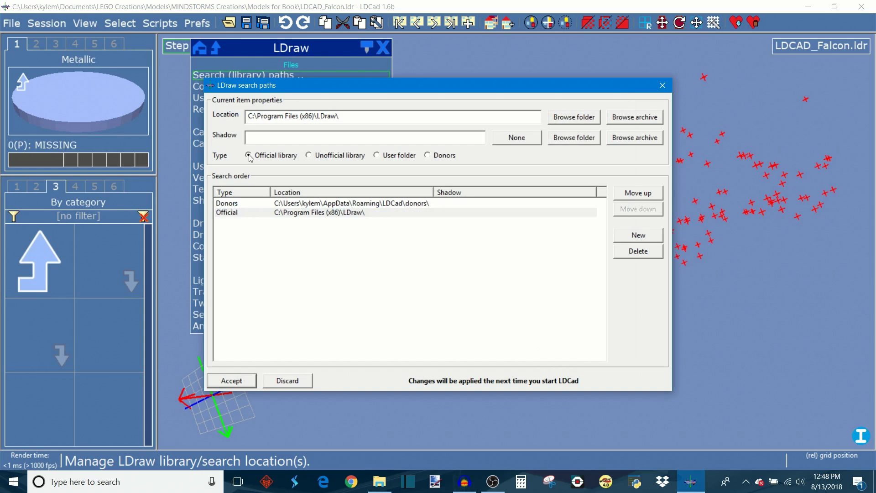
pyautogui.click(286, 214)
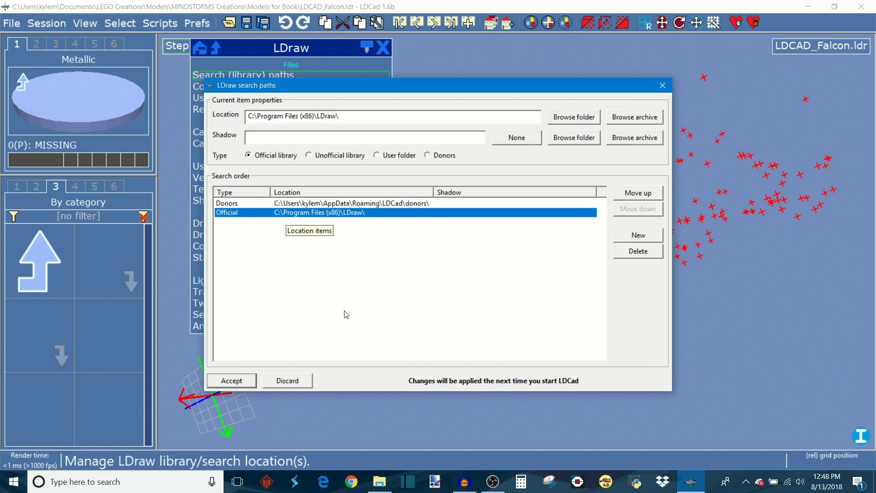
pyautogui.click(246, 382)
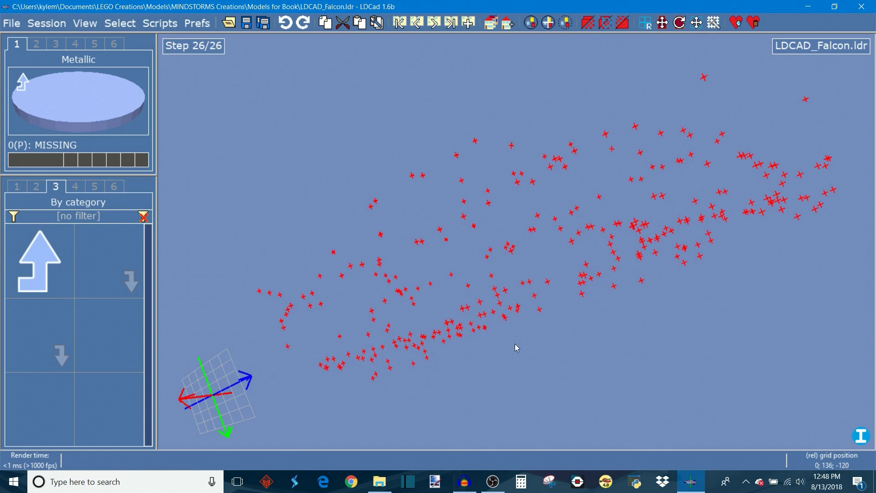
# Step: Restart LDCad and reopen the recent LDCAD_Falcon.ldr model so the library parts load
pyautogui.moveTo(621, 339); pyautogui.dragTo(791, 203)
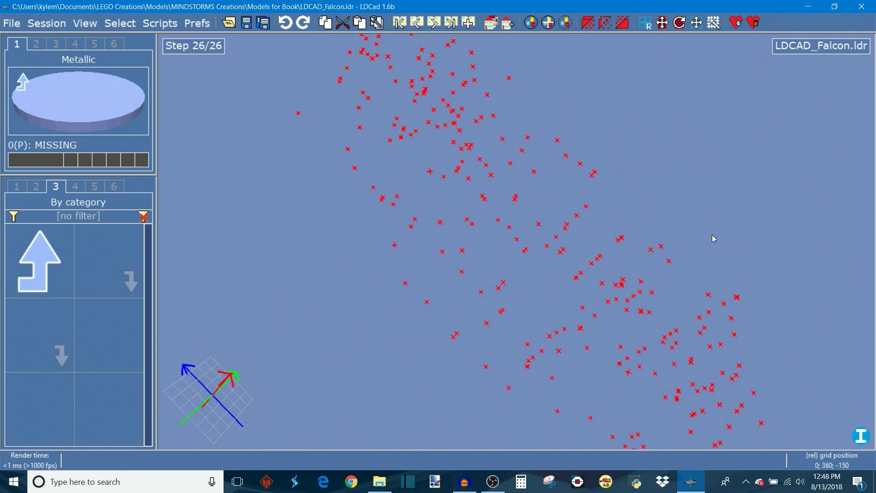
pyautogui.moveTo(712, 237); pyautogui.dragTo(757, 69)
pyautogui.click(863, 5)
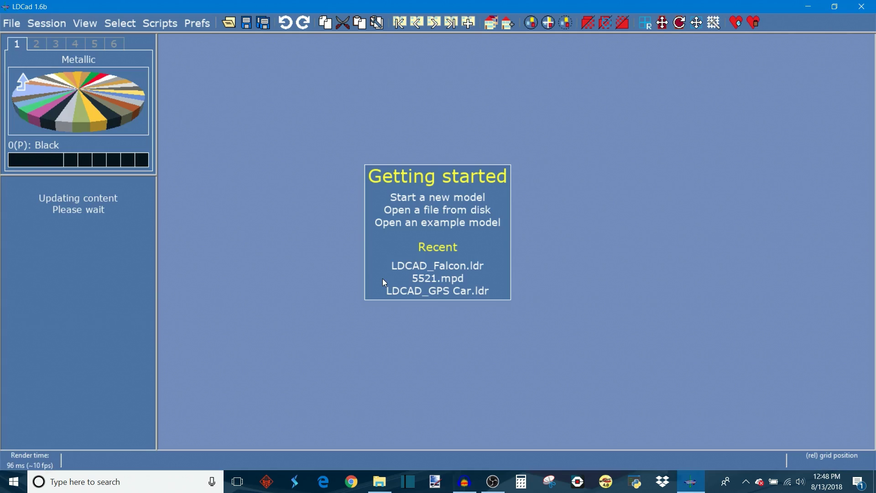
pyautogui.click(412, 266)
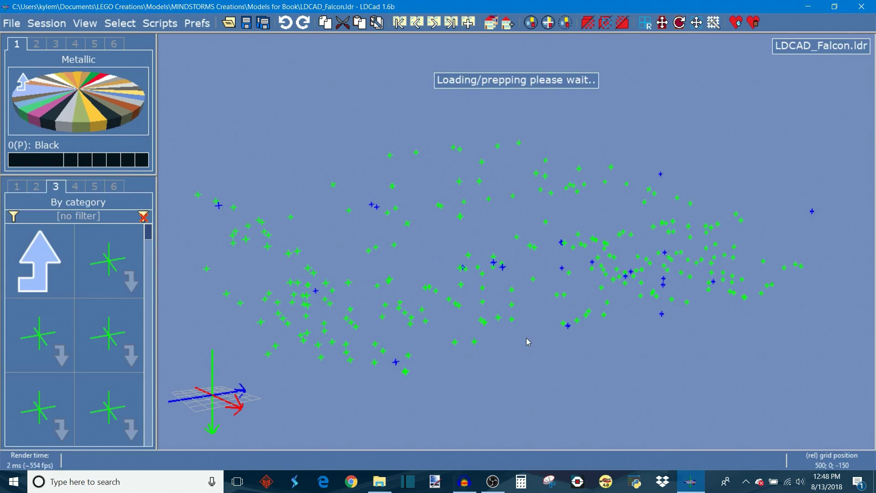
pyautogui.moveTo(620, 357)
pyautogui.mouseDown(button='right')
pyautogui.moveTo(545, 343)
pyautogui.moveTo(623, 345)
pyautogui.mouseUp(button='right')
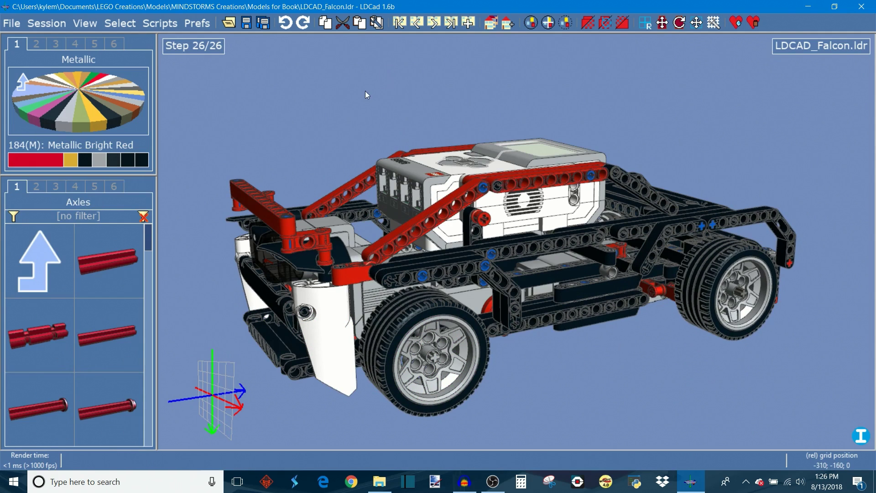
# Step: Start a new model, accept its header, and decline using the author info for all new subfiles
pyautogui.click(19, 25)
pyautogui.click(34, 64)
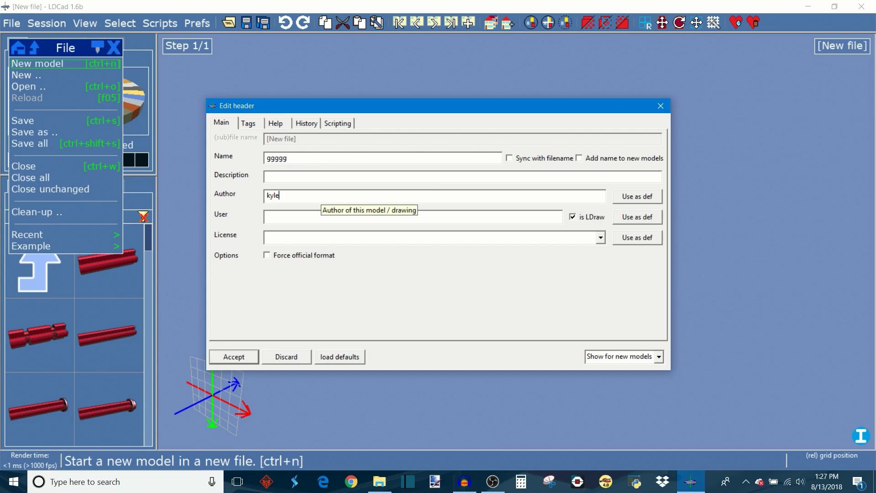
pyautogui.click(240, 358)
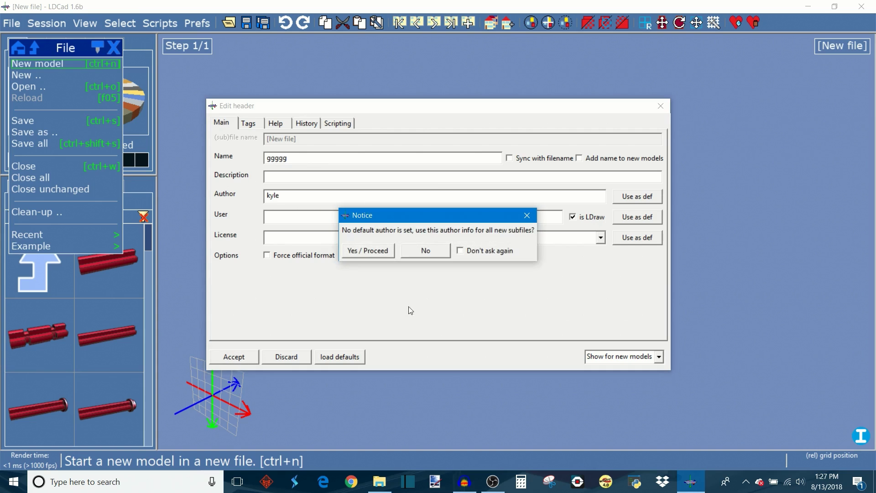
pyautogui.click(425, 252)
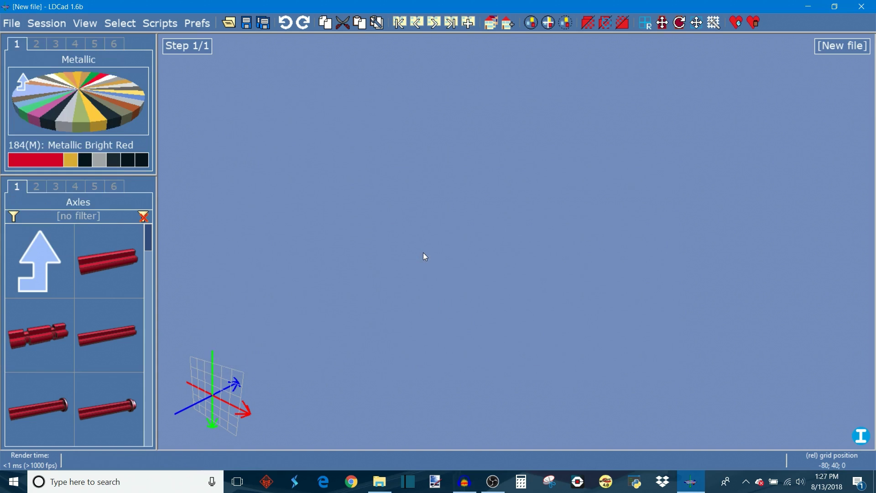
# Step: Browse the parts bin up to the main group and back down through Sorted and Technic to the Axles group
pyautogui.moveTo(405, 272); pyautogui.dragTo(463, 287, button='right')
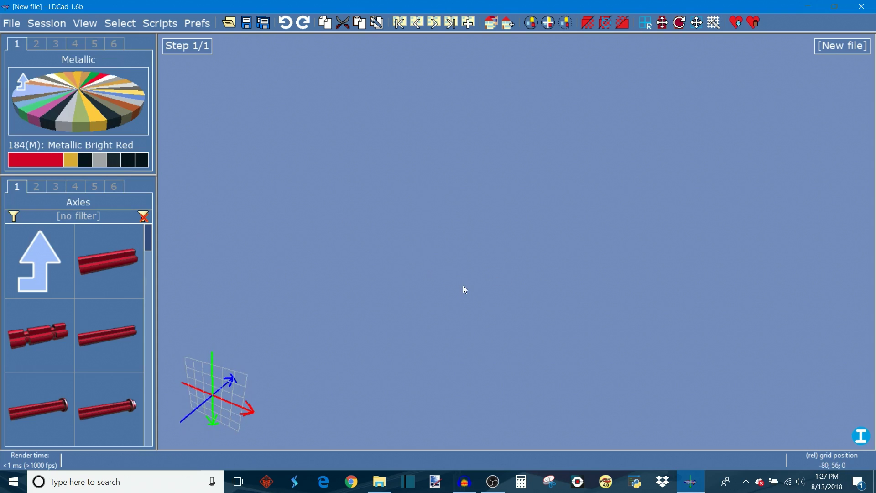
pyautogui.click(56, 256)
pyautogui.click(51, 253)
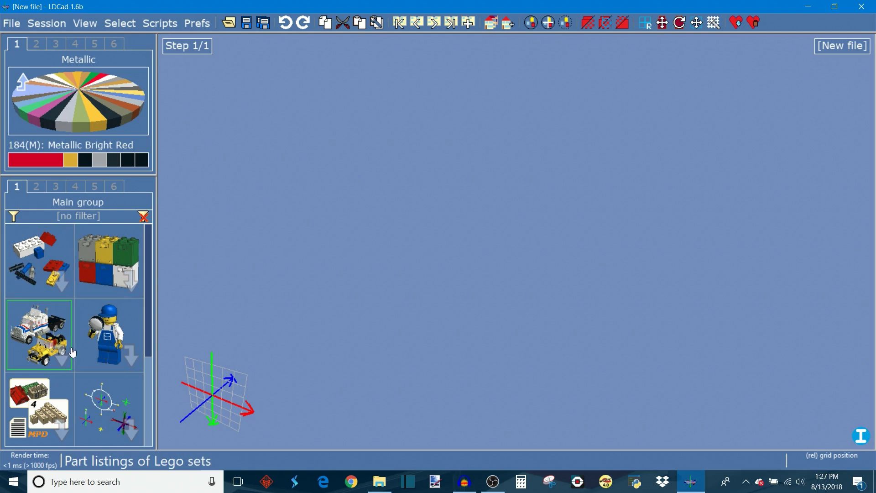
pyautogui.click(41, 270)
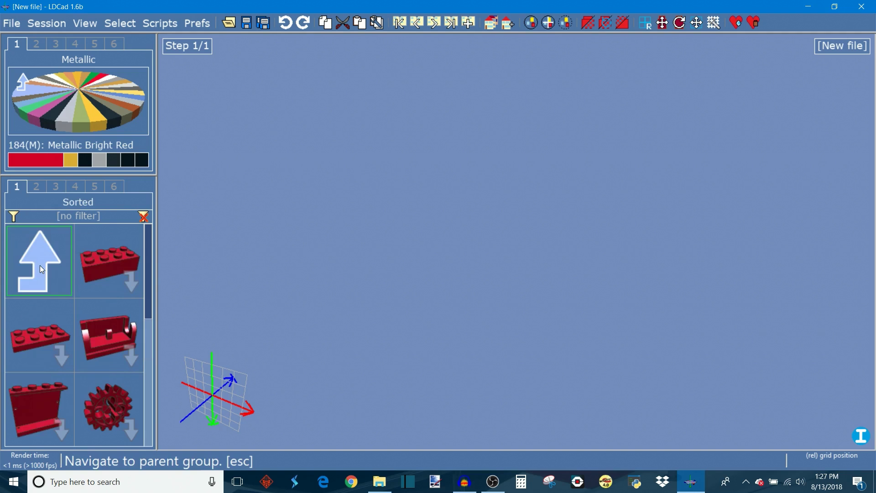
pyautogui.click(124, 410)
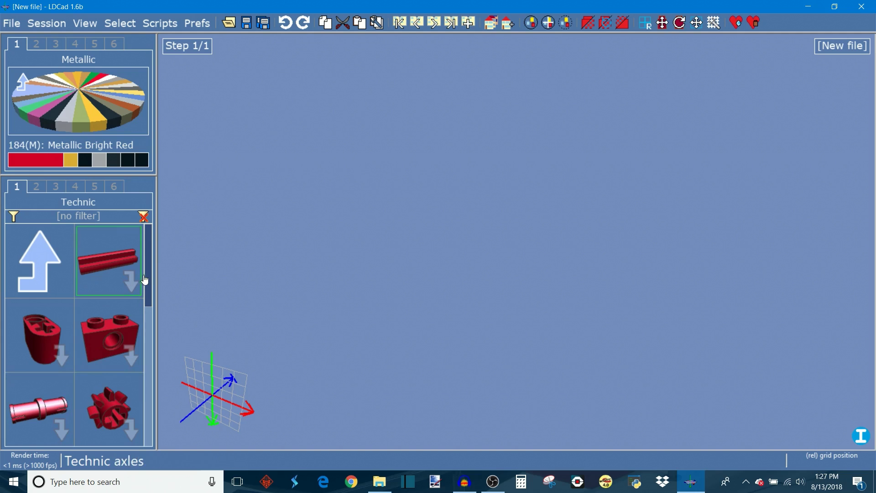
pyautogui.scroll(-6, 150, 292)
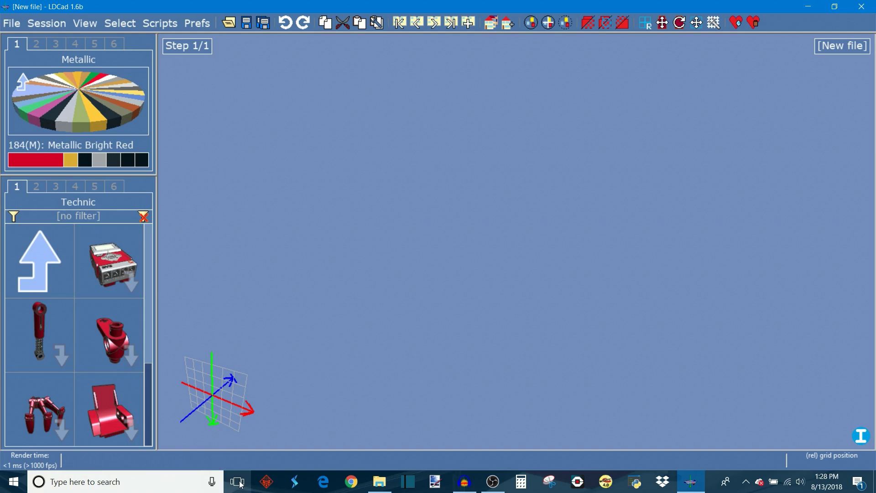
pyautogui.moveTo(151, 389); pyautogui.dragTo(151, 262)
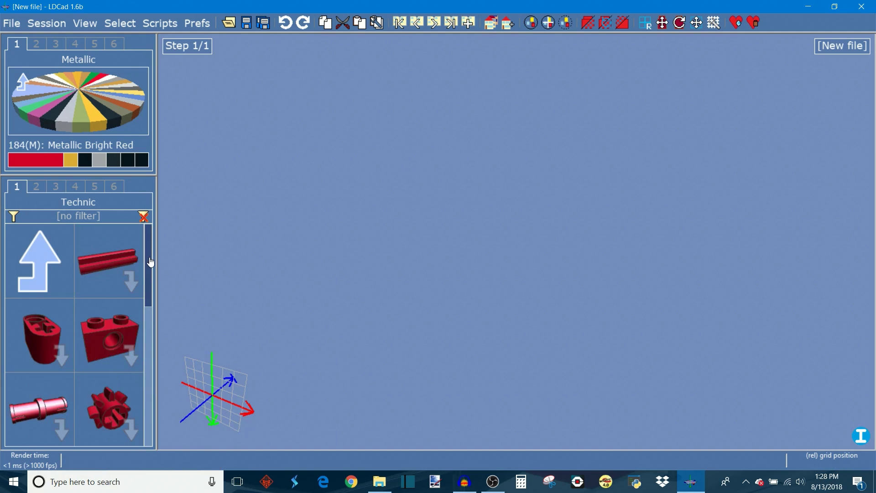
pyautogui.click(105, 257)
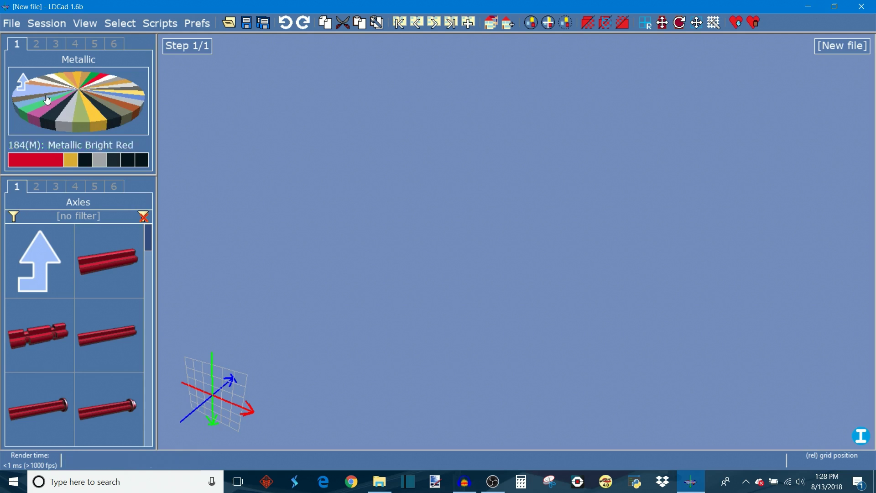
# Step: Try several colours from the colour wheel and the recent colours, returning to Metallic Bright Red
pyautogui.click(37, 120)
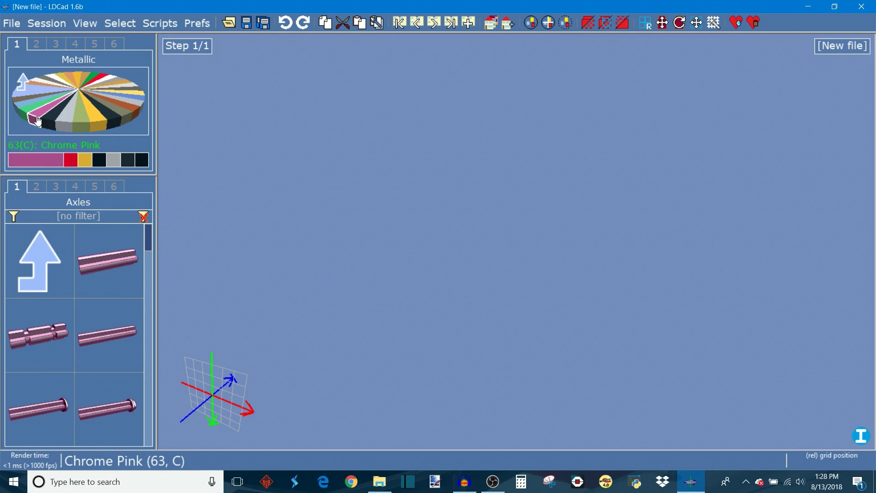
pyautogui.click(98, 127)
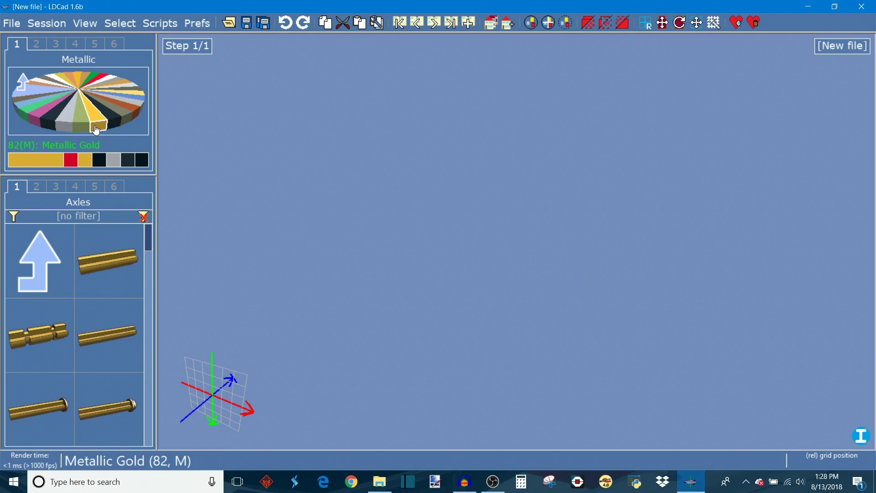
pyautogui.click(113, 117)
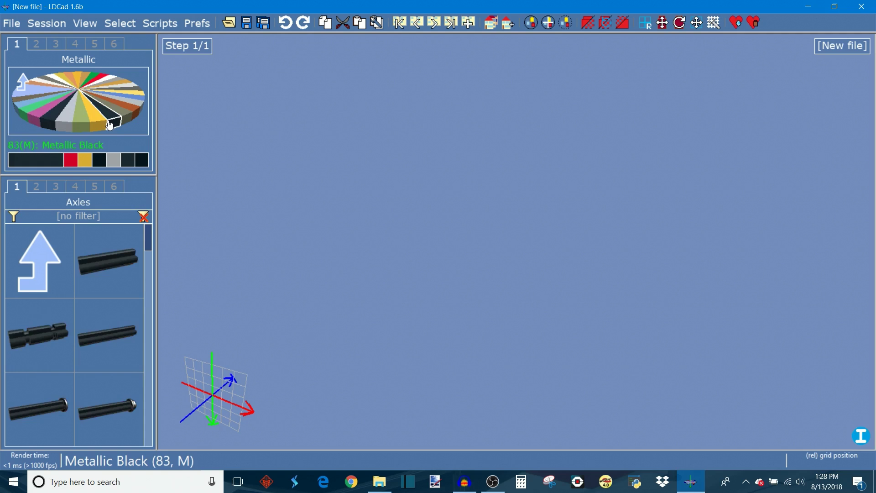
pyautogui.click(133, 95)
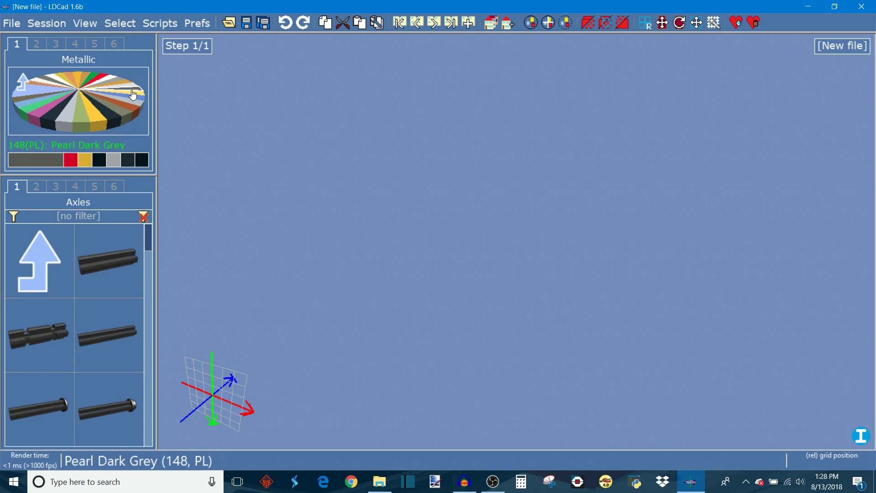
pyautogui.click(100, 78)
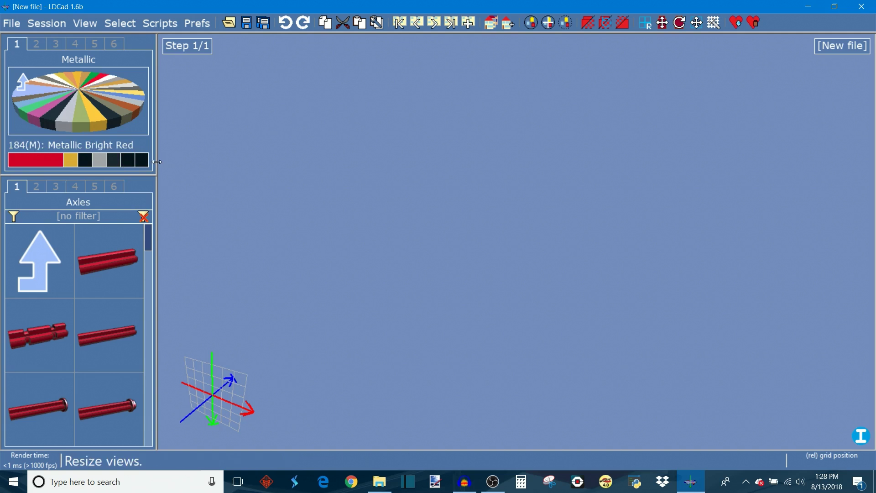
pyautogui.click(74, 163)
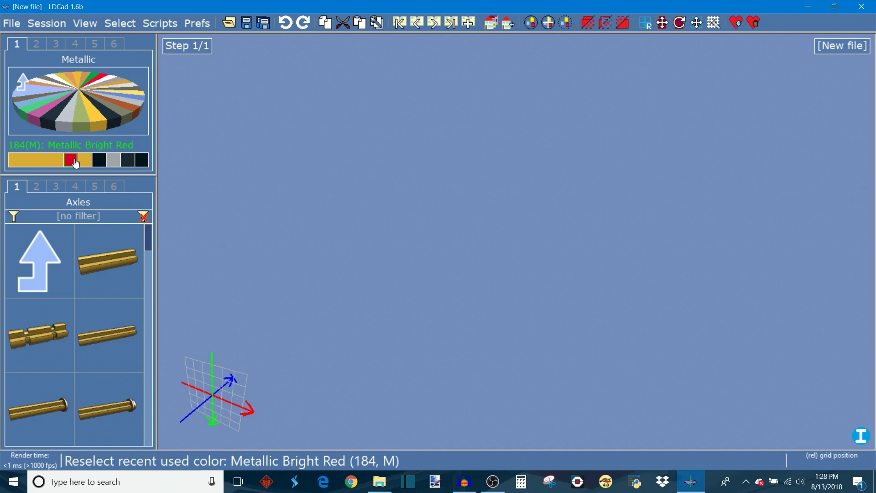
pyautogui.click(75, 162)
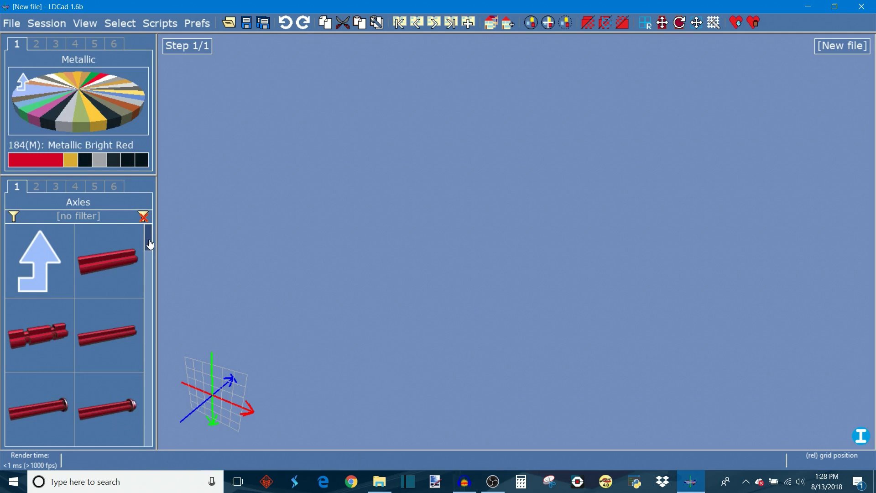
# Step: Drag a red axle from the Axles group into the empty model area
pyautogui.moveTo(41, 343); pyautogui.dragTo(506, 224)
pyautogui.moveTo(513, 276)
pyautogui.mouseDown(button='right')
pyautogui.moveTo(423, 284)
pyautogui.moveTo(527, 299)
pyautogui.moveTo(605, 242)
pyautogui.moveTo(530, 331)
pyautogui.moveTo(514, 267)
pyautogui.moveTo(476, 251)
pyautogui.moveTo(505, 275)
pyautogui.moveTo(483, 268)
pyautogui.moveTo(494, 277)
pyautogui.moveTo(525, 283)
pyautogui.moveTo(501, 274)
pyautogui.moveTo(502, 281)
pyautogui.mouseUp(button='right')
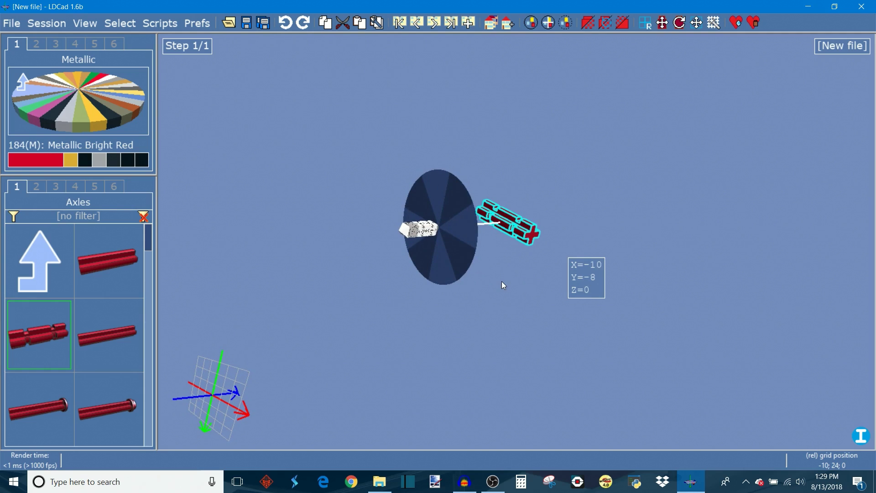
pyautogui.press('space')
pyautogui.moveTo(501, 281); pyautogui.dragTo(484, 263, button='right')
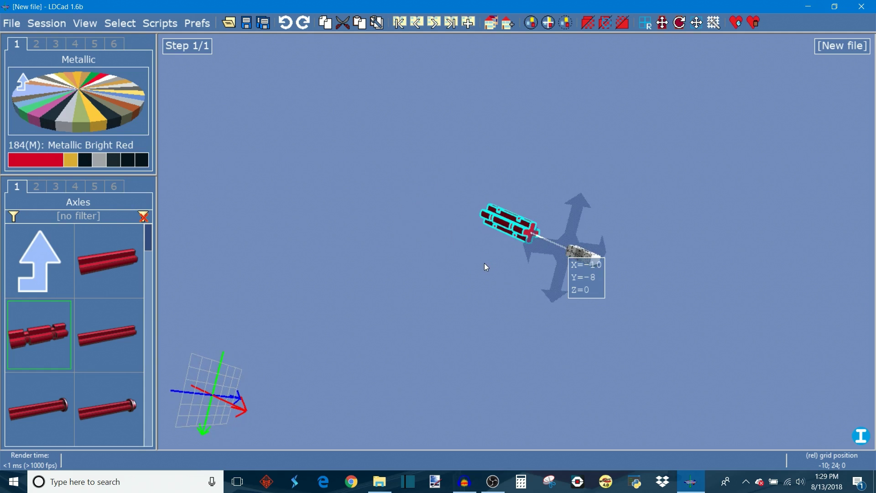
# Step: Nudge the placed axle back and forth in grid steps to reposition it
pyautogui.press('Up')
pyautogui.press('Up')
pyautogui.press('Up')
pyautogui.press('Down')
pyautogui.press('Down')
pyautogui.press('Down')
pyautogui.press('Down')
pyautogui.press('Left')
pyautogui.press('Left')
pyautogui.press('Left')
pyautogui.press('Left')
pyautogui.press('Right')
pyautogui.press('Right')
pyautogui.press('Right')
pyautogui.press('Right')
pyautogui.press('Right')
pyautogui.press('Up')
pyautogui.press('Up')
pyautogui.press('Up')
pyautogui.press('Down')
pyautogui.press('Down')
pyautogui.press('Down')
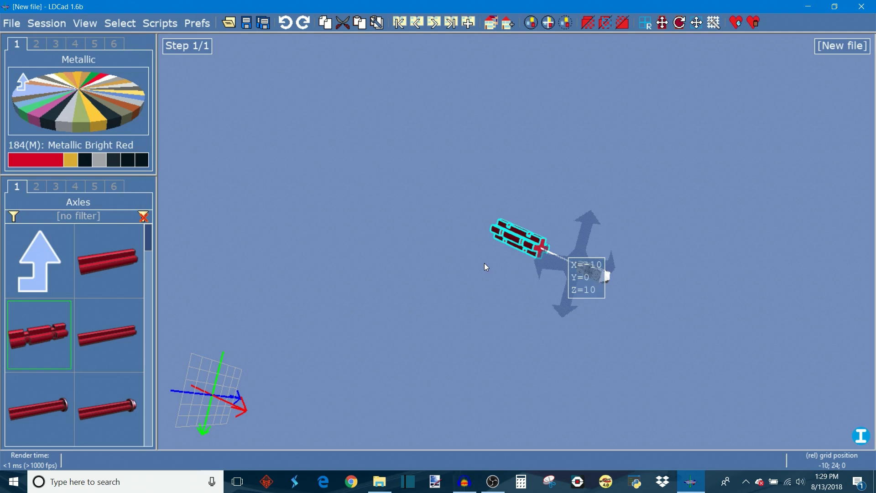
# Step: Toggle the axle's movement plane between the X and Y orientations several times
pyautogui.press('x')
pyautogui.press('x')
pyautogui.press('y')
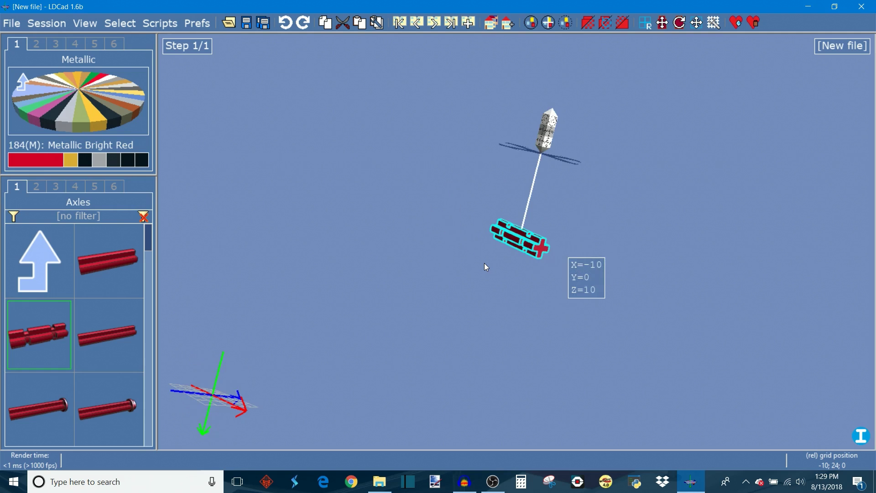
pyautogui.press('x')
pyautogui.press('x')
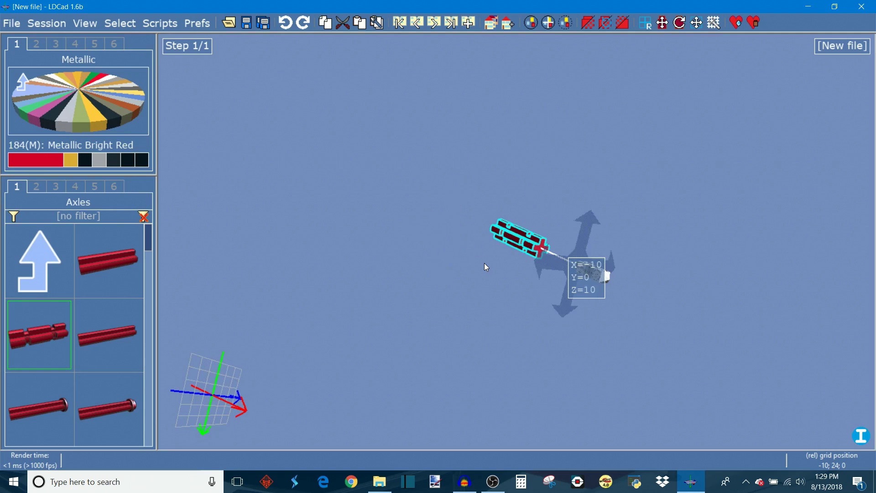
pyautogui.press('y')
pyautogui.press('x')
pyautogui.press('x')
pyautogui.press('y')
pyautogui.press('x')
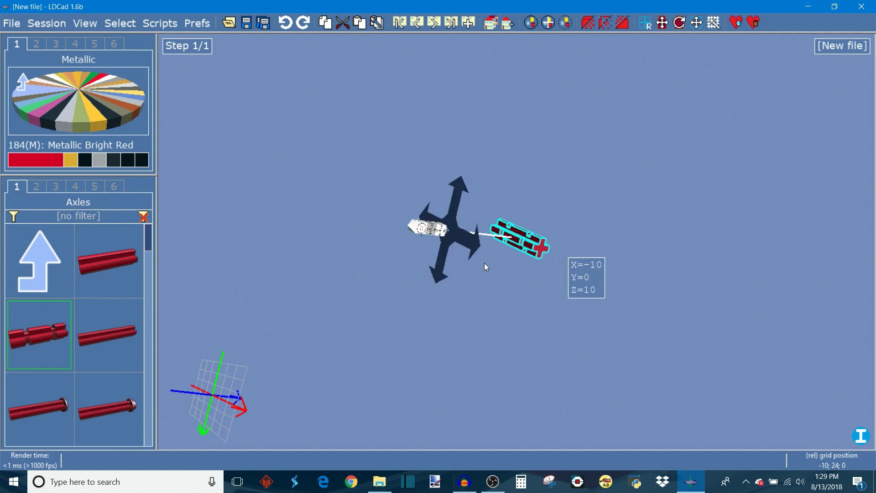
pyautogui.press('x')
pyautogui.press('y')
pyautogui.press('x')
pyautogui.press('y')
pyautogui.press('x')
pyautogui.press('x')
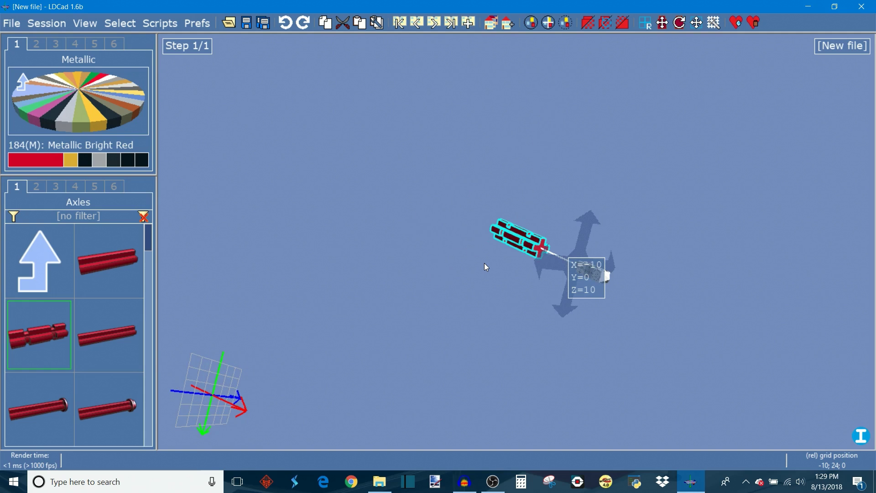
# Step: Nudge the axle further in grid steps within the current movement plane
pyautogui.press('Left')
pyautogui.press('Left')
pyautogui.press('Left')
pyautogui.press('Down')
pyautogui.press('Right')
pyautogui.press('Right')
pyautogui.press('Right')
pyautogui.press('Right')
pyautogui.press('Up')
pyautogui.press('Up')
pyautogui.press('Up')
pyautogui.press('Down')
pyautogui.press('Down')
pyautogui.press('Left')
pyautogui.press('Left')
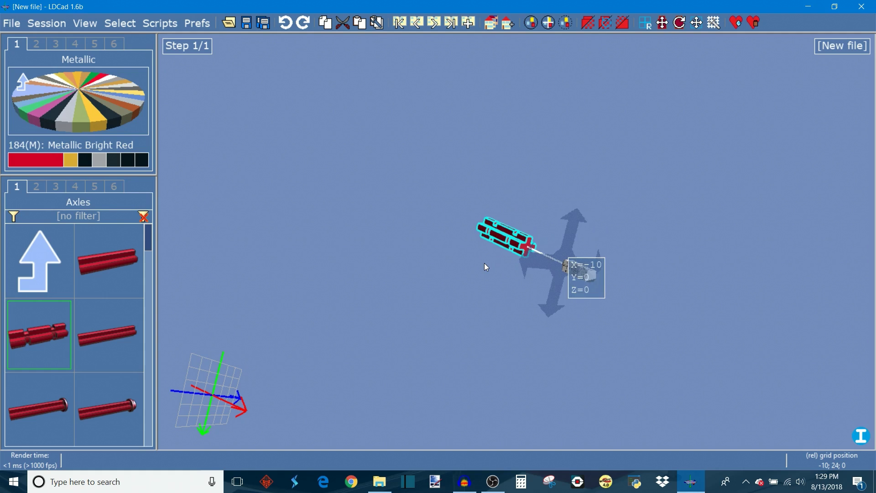
# Step: Switch the axle's movement plane to the Z orientation and nudge it in grid steps
pyautogui.press('z')
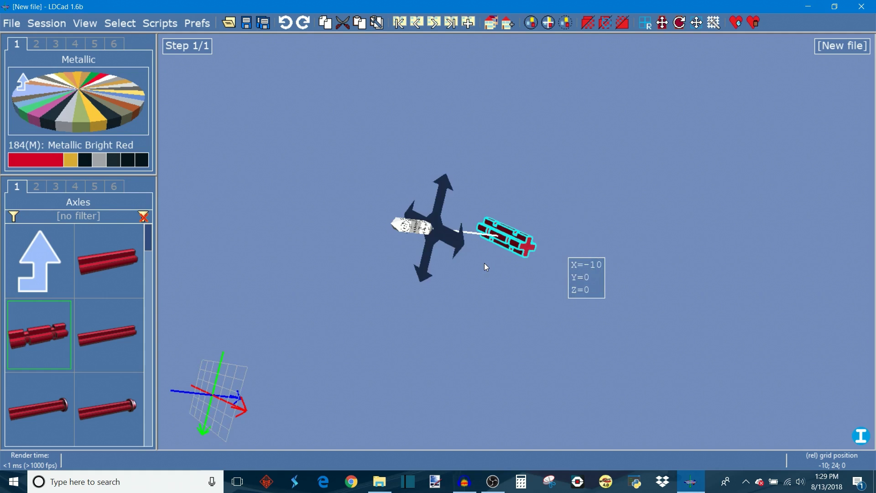
pyautogui.press('Left')
pyautogui.press('Left')
pyautogui.press('Left')
pyautogui.press('Left')
pyautogui.press('Down')
pyautogui.press('Right')
pyautogui.press('Right')
pyautogui.press('Right')
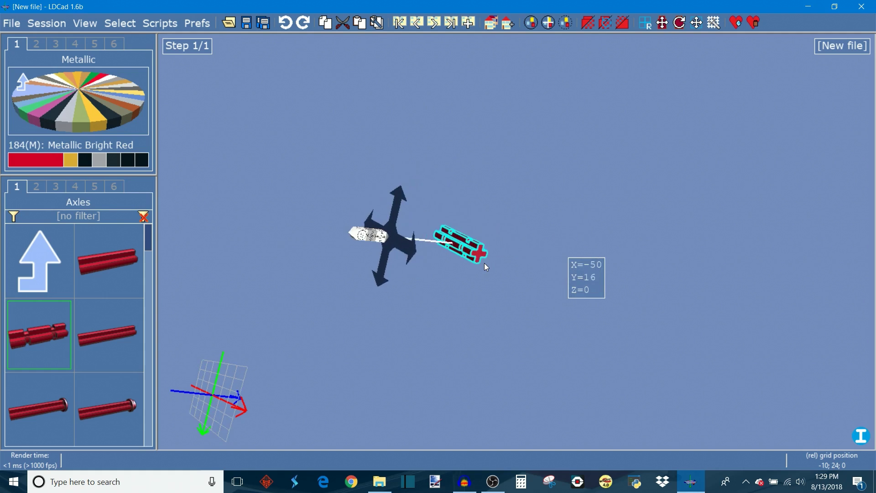
pyautogui.press('Up')
pyautogui.press('Up')
# Step: Switch the movement plane to the Y orientation and nudge the axle around in grid steps
pyautogui.press('y')
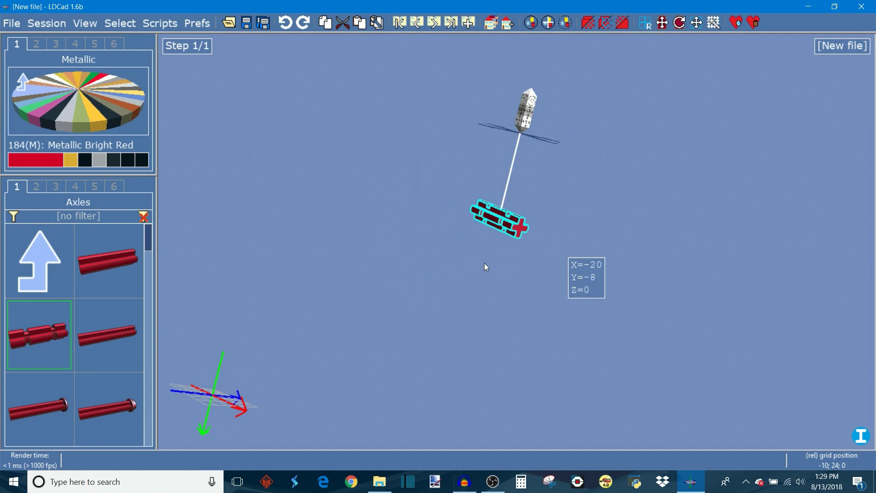
pyautogui.press('Left')
pyautogui.press('Left')
pyautogui.press('Left')
pyautogui.press('Up')
pyautogui.press('Up')
pyautogui.press('Down')
pyautogui.press('Right')
pyautogui.press('Right')
pyautogui.press('Down')
pyautogui.press('Left')
pyautogui.press('Down')
pyautogui.press('Right')
pyautogui.press('Up')
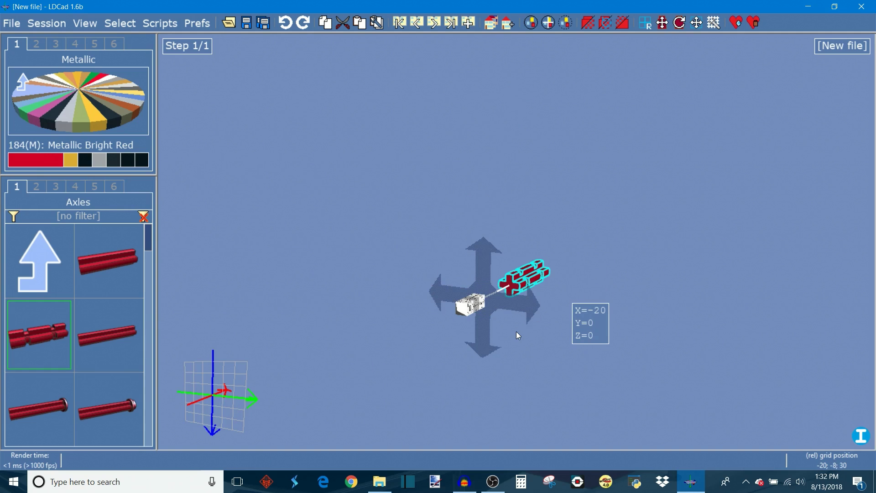
# Step: Reposition the axle further with grid nudges and by dragging it along the editing plane
pyautogui.press('Right')
pyautogui.press('Right')
pyautogui.press('Right')
pyautogui.press('Left')
pyautogui.press('Left')
pyautogui.press('Left')
pyautogui.press('Left')
pyautogui.press('Up')
pyautogui.press('Right')
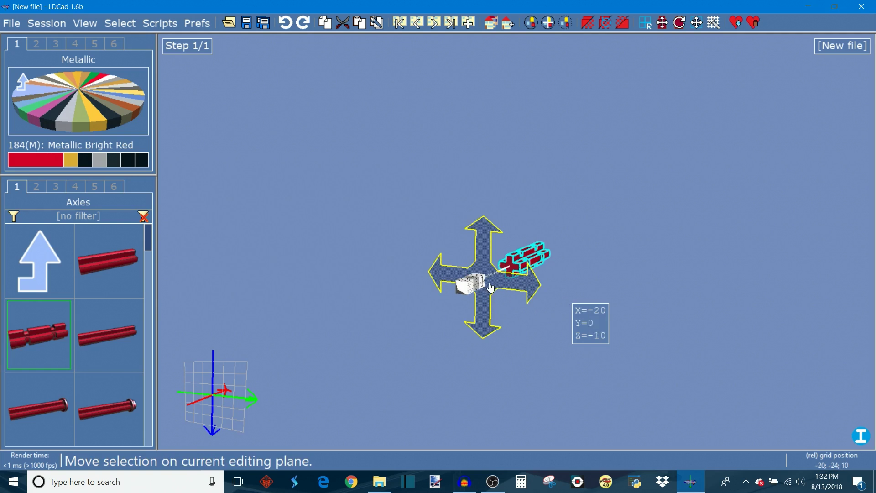
pyautogui.moveTo(487, 260); pyautogui.dragTo(536, 263)
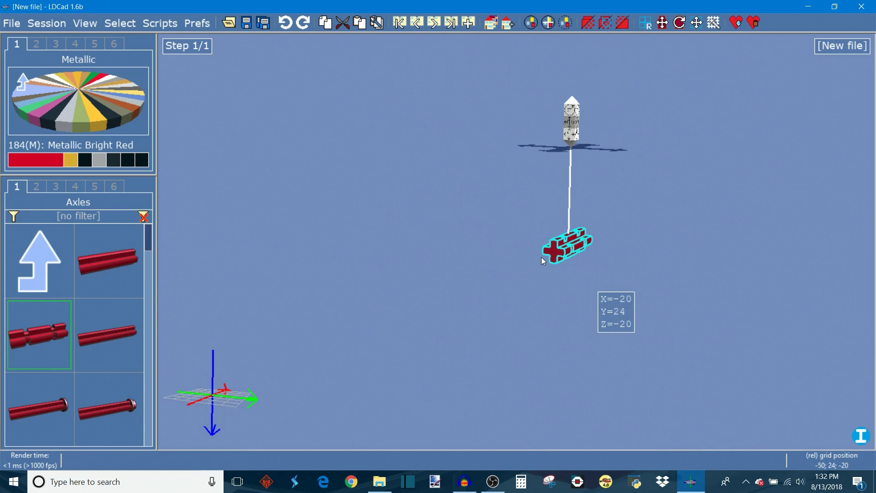
pyautogui.moveTo(589, 150)
pyautogui.mouseDown()
pyautogui.moveTo(539, 163)
pyautogui.moveTo(582, 133)
pyautogui.moveTo(580, 161)
pyautogui.mouseUp()
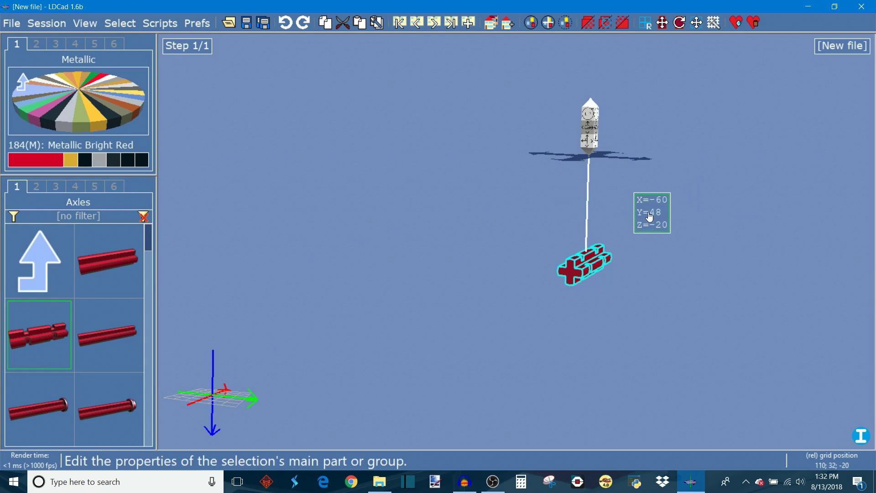
# Step: Open the axle's properties and set its absolute X position to 0
pyautogui.click(649, 212)
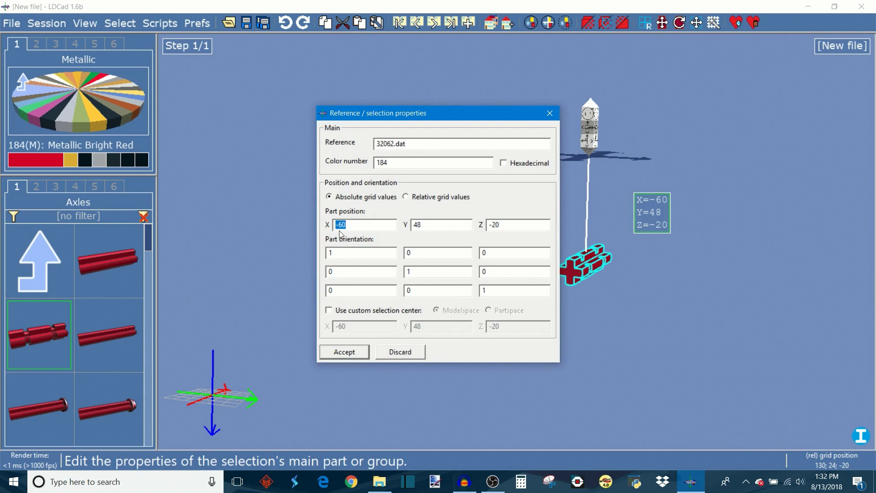
pyautogui.write('0')
pyautogui.click(345, 352)
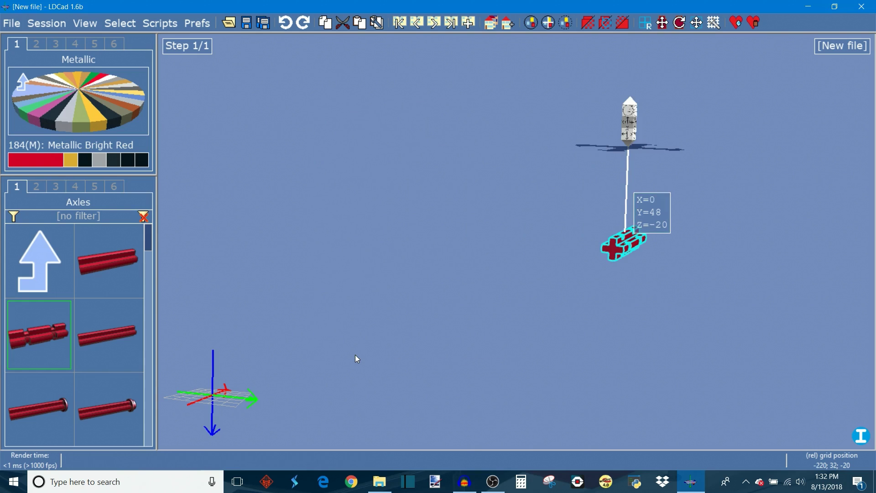
# Step: Reselect the axle and nudge it up and down in grid steps
pyautogui.moveTo(587, 377); pyautogui.dragTo(575, 361, button='right')
pyautogui.click(619, 245)
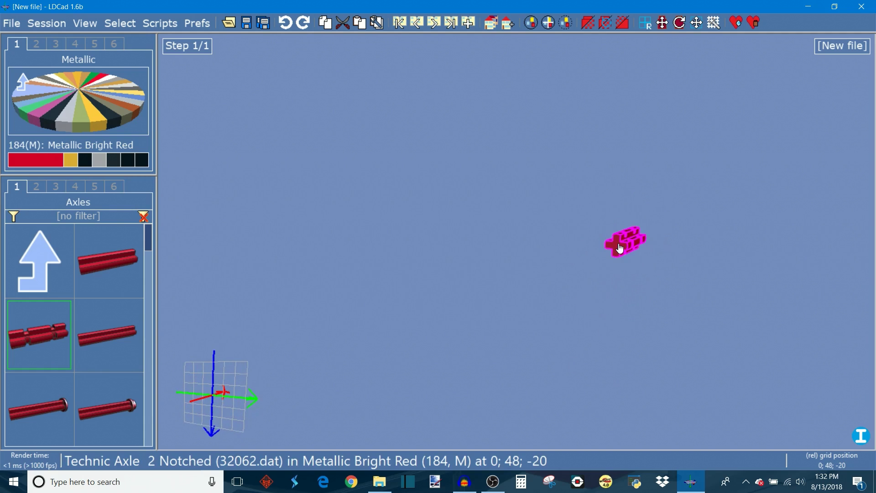
pyautogui.click(619, 245)
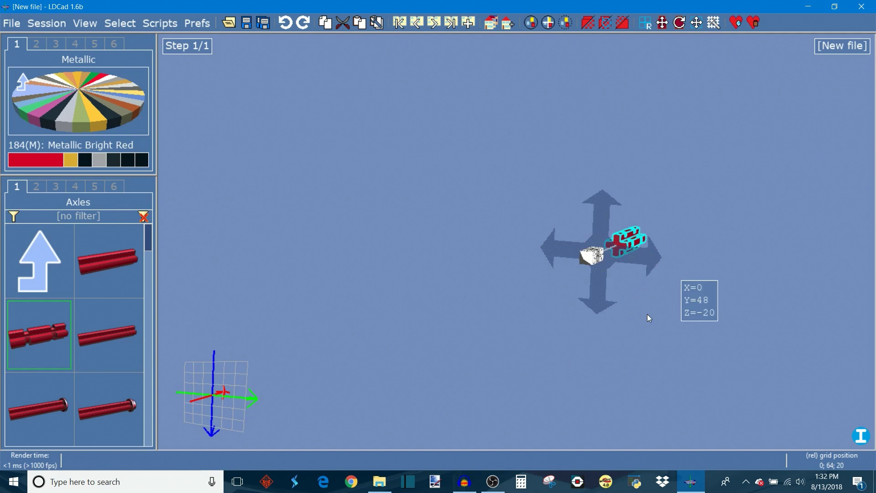
pyautogui.press('Down')
pyautogui.press('Down')
pyautogui.press('Up')
pyautogui.press('Up')
pyautogui.press('Up')
# Step: Switch to rotation mode and rotate the axle, cycling the rotation axis
pyautogui.press('ctrl')
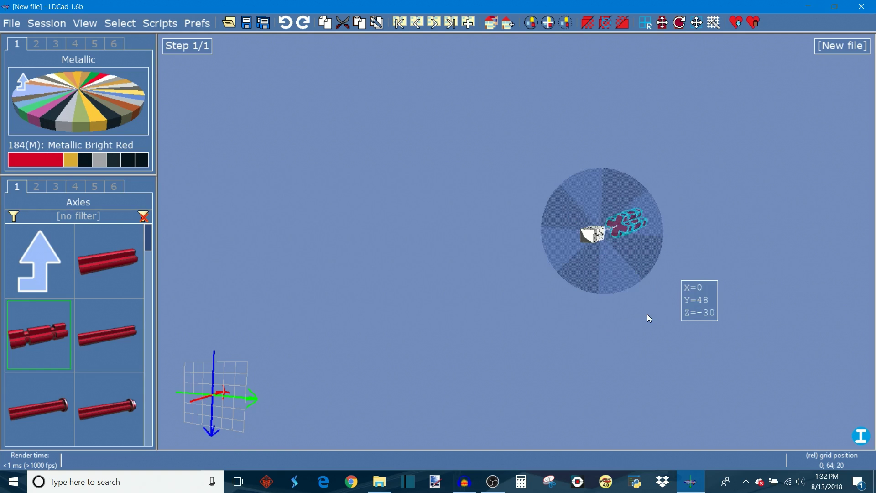
pyautogui.hotkey('ctrl', 'Right')
pyautogui.hotkey('ctrl', 'Right')
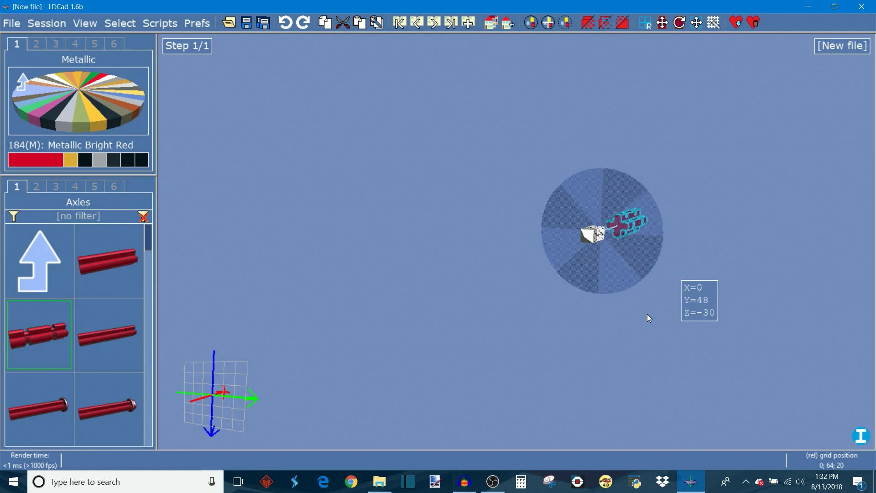
pyautogui.moveTo(631, 260)
pyautogui.mouseDown()
pyautogui.moveTo(636, 203)
pyautogui.moveTo(572, 186)
pyautogui.moveTo(620, 253)
pyautogui.moveTo(566, 192)
pyautogui.moveTo(606, 166)
pyautogui.moveTo(664, 255)
pyautogui.moveTo(546, 229)
pyautogui.moveTo(572, 291)
pyautogui.moveTo(608, 287)
pyautogui.moveTo(638, 269)
pyautogui.mouseUp()
pyautogui.press('space')
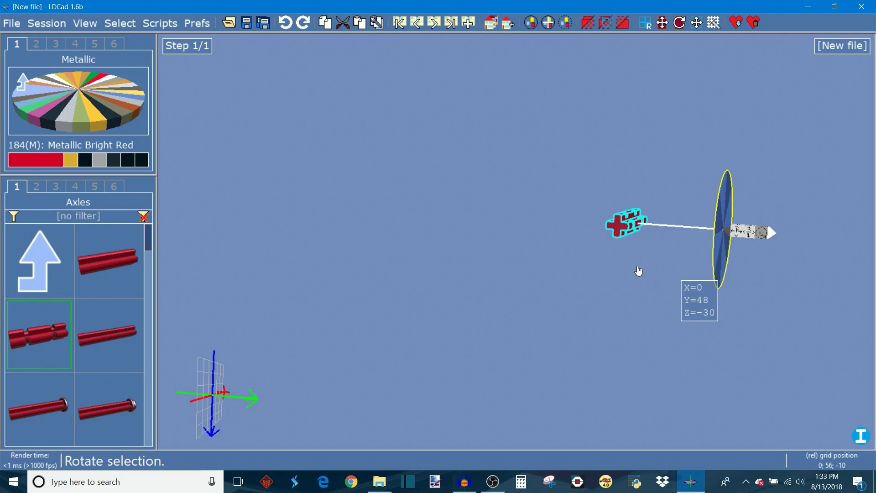
pyautogui.press('space')
pyautogui.press('space')
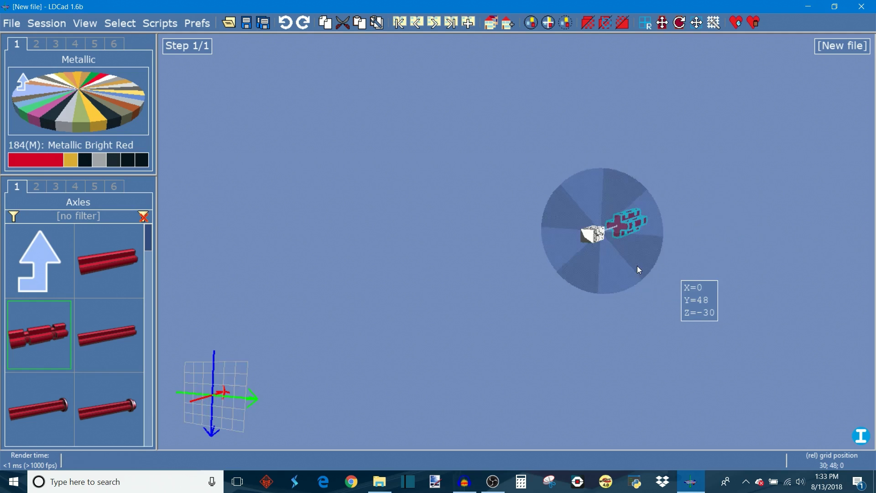
# Step: Rotate the axle in angle steps about the current rotation axis
pyautogui.hotkey('ctrl', 'Right')
pyautogui.hotkey('ctrl', 'Right')
pyautogui.hotkey('ctrl', 'Right')
pyautogui.hotkey('ctrl', 'Right')
pyautogui.hotkey('ctrl', 'Right')
pyautogui.hotkey('ctrl', 'Right')
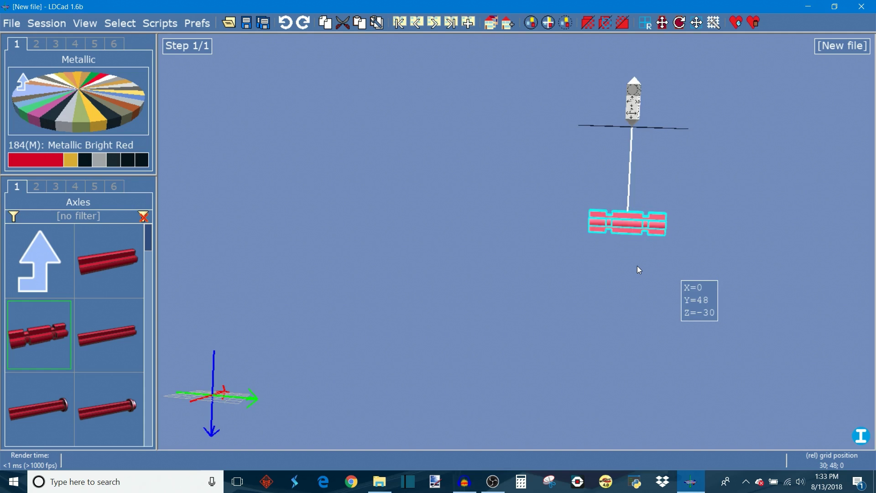
pyautogui.hotkey('ctrl', 'Right')
pyautogui.hotkey('ctrl', 'Right')
pyautogui.hotkey('ctrl', 'Right')
pyautogui.hotkey('ctrl', 'Right')
pyautogui.hotkey('ctrl', 'Right')
pyautogui.hotkey('ctrl', 'Right')
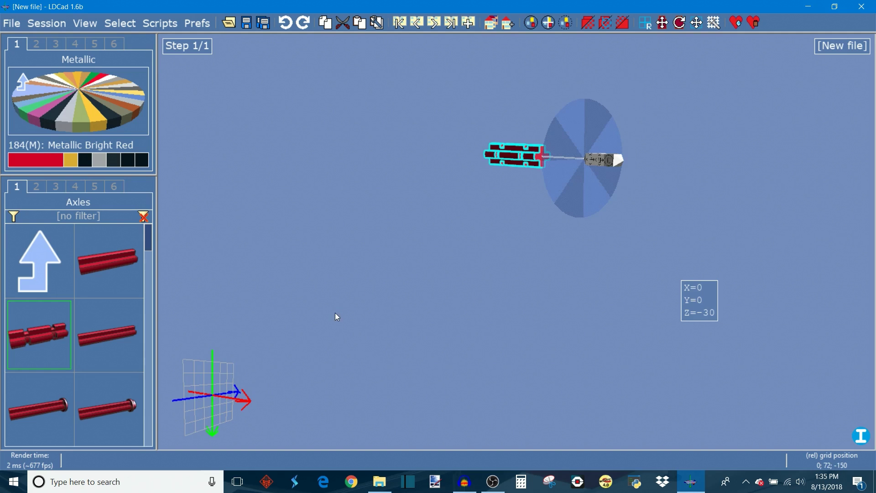
# Step: Adjust the editing grid orientation using the editing control panel
pyautogui.moveTo(265, 373)
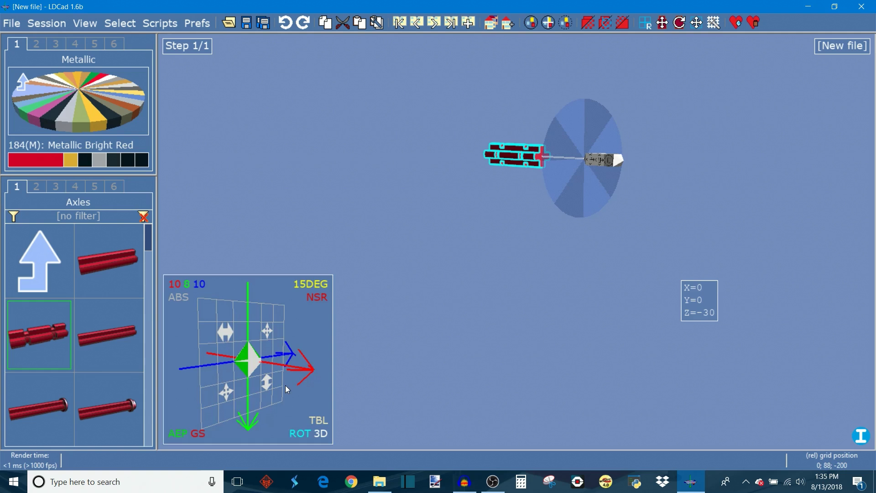
pyautogui.moveTo(226, 392)
pyautogui.mouseDown()
pyautogui.moveTo(227, 413)
pyautogui.moveTo(227, 401)
pyautogui.mouseUp()
pyautogui.moveTo(224, 327); pyautogui.dragTo(221, 335)
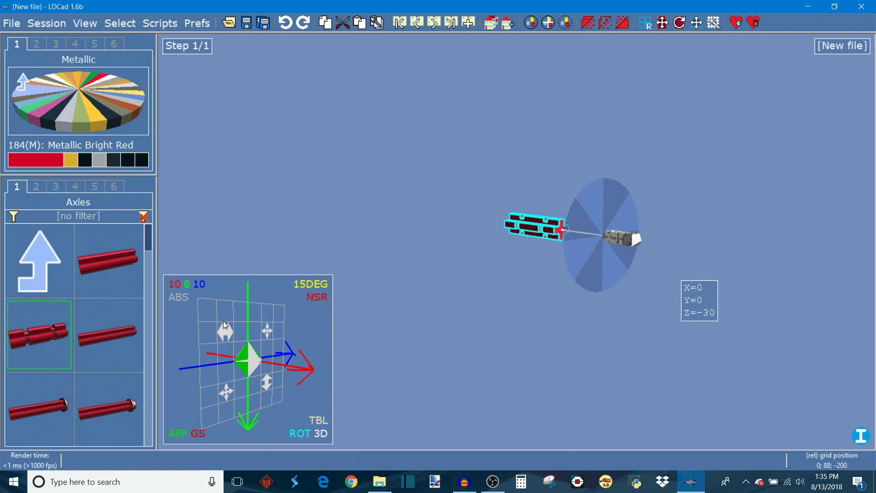
pyautogui.moveTo(277, 388); pyautogui.dragTo(316, 399)
pyautogui.moveTo(198, 401); pyautogui.dragTo(289, 326)
pyautogui.moveTo(257, 398)
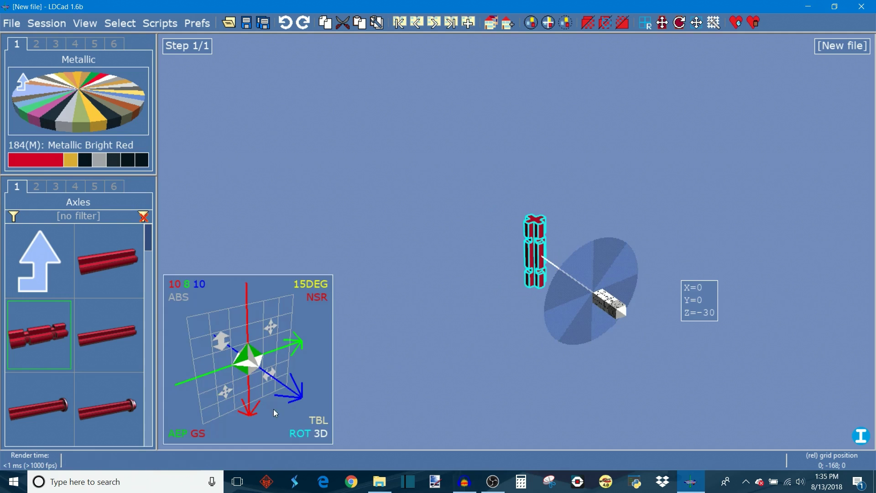
# Step: Switch the main editing mode to move and nudge the axle in grid steps
pyautogui.click(306, 438)
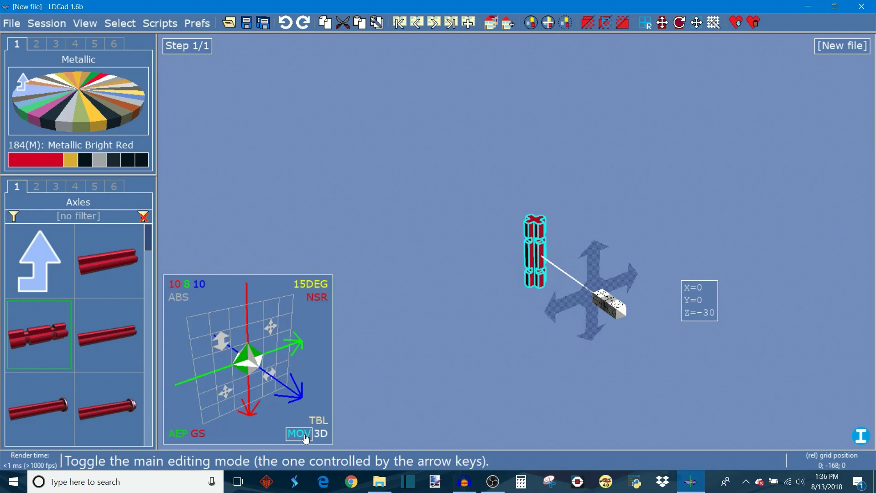
pyautogui.press('Up')
pyautogui.press('Up')
pyautogui.press('Up')
pyautogui.press('Down')
pyautogui.press('Down')
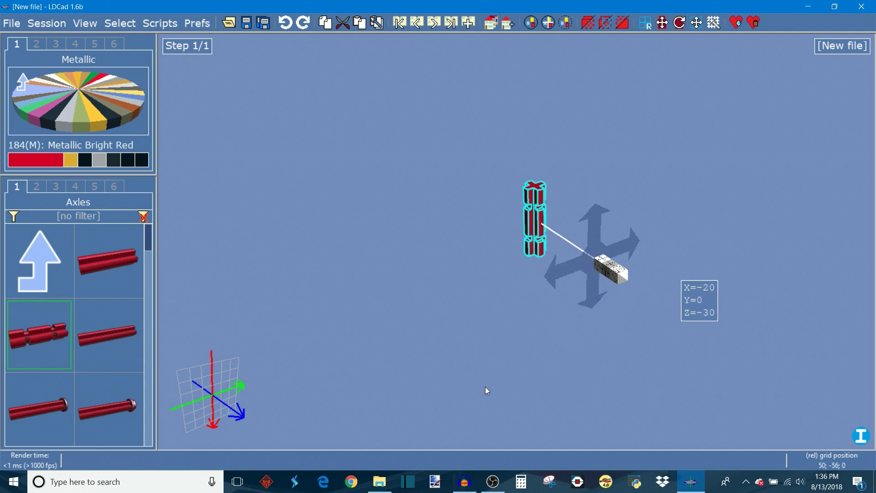
pyautogui.press('Right')
pyautogui.press('Left')
pyautogui.press('Left')
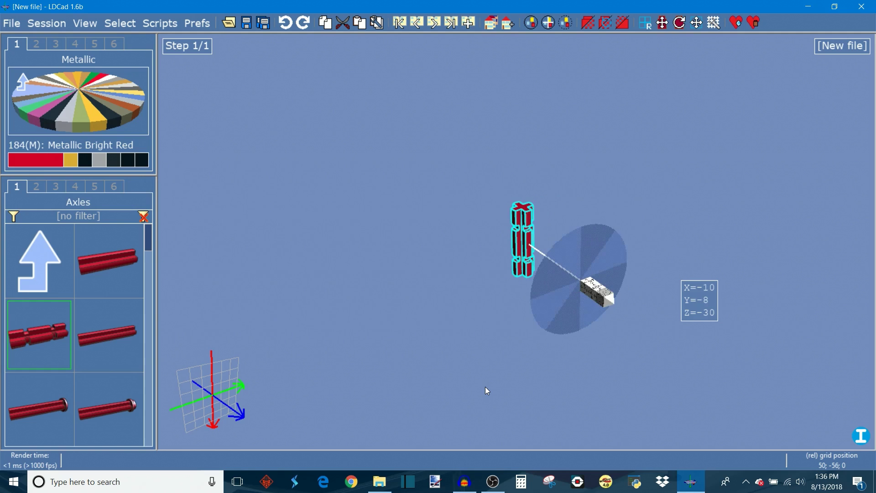
pyautogui.hotkey('ctrl', 'Right')
pyautogui.hotkey('ctrl', 'Left')
pyautogui.moveTo(230, 386)
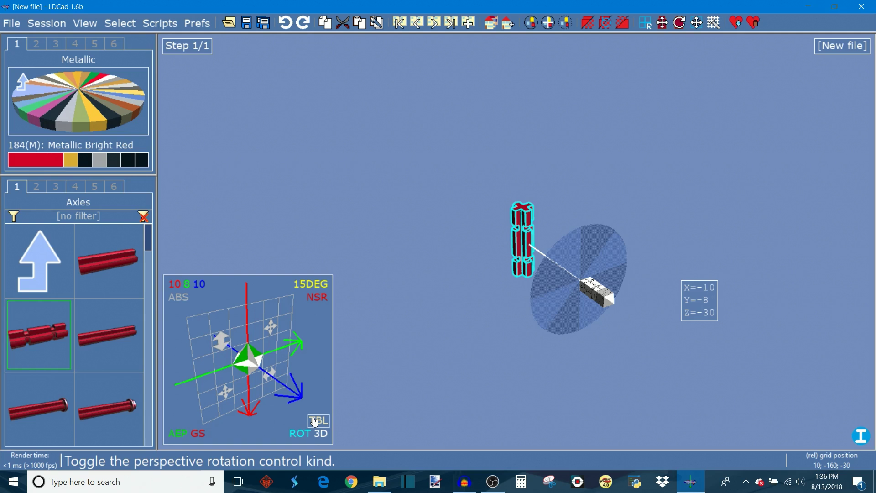
# Step: Toggle the perspective rotation control kind to spin
pyautogui.moveTo(529, 365); pyautogui.dragTo(576, 352, button='right')
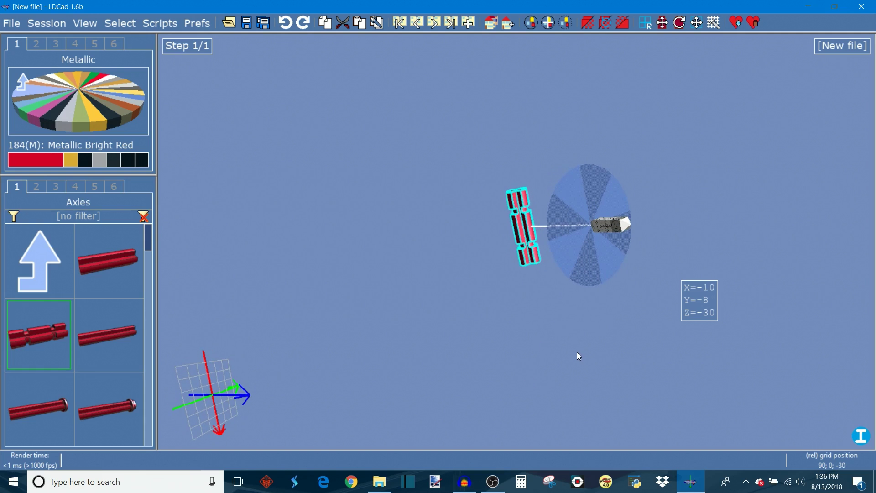
pyautogui.moveTo(465, 314); pyautogui.dragTo(383, 95, button='right')
pyautogui.moveTo(579, 227); pyautogui.dragTo(594, 266, button='right')
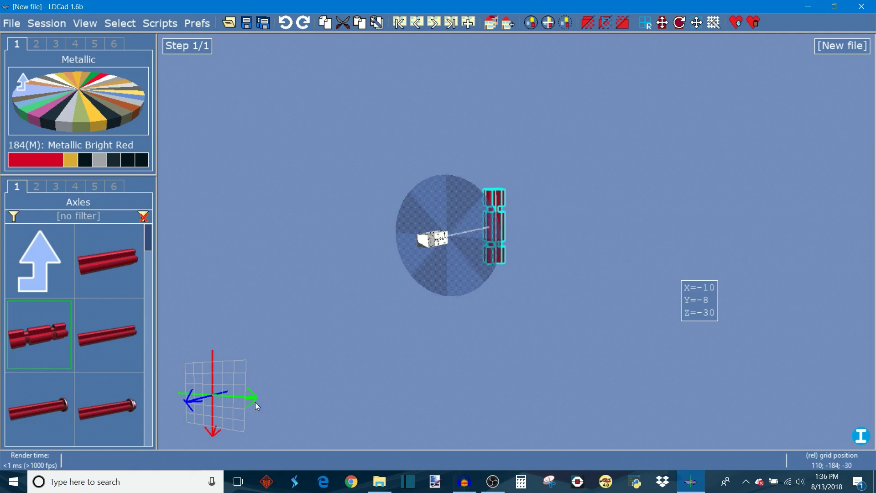
pyautogui.moveTo(235, 402)
pyautogui.click(320, 419)
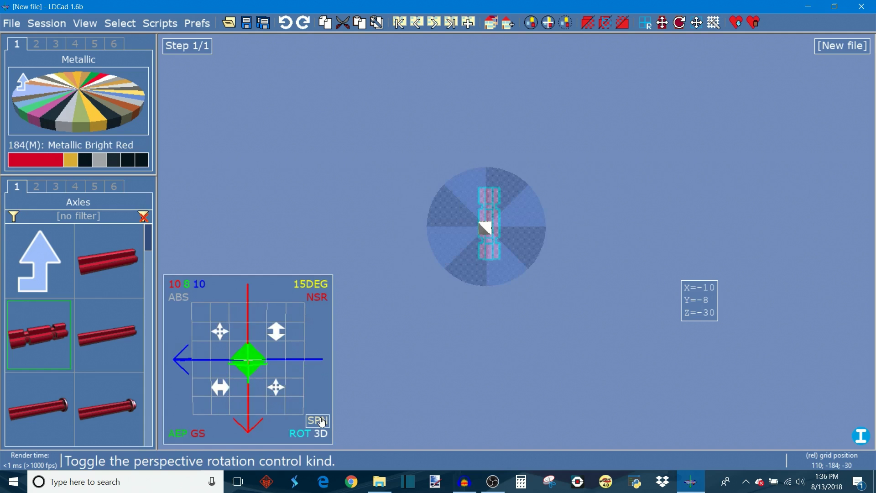
# Step: Switch the axle's rotation axis between X, Y and Z
pyautogui.moveTo(448, 372); pyautogui.dragTo(565, 393, button='right')
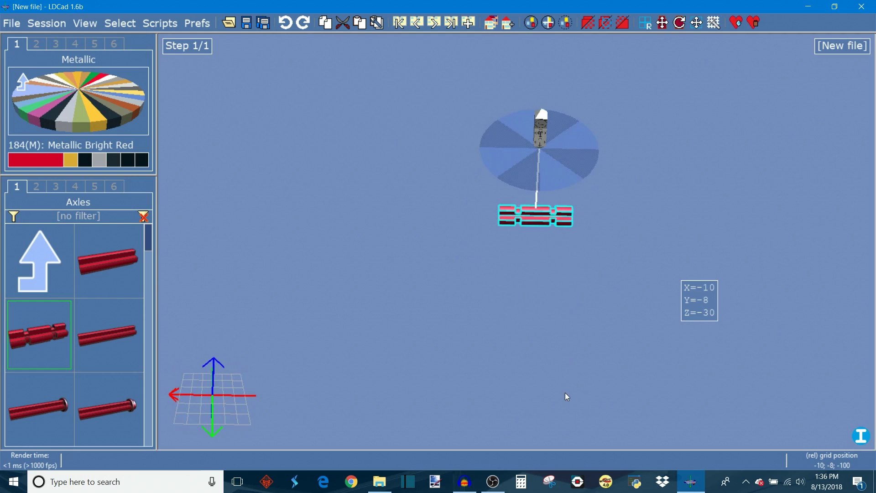
pyautogui.moveTo(615, 220); pyautogui.dragTo(539, 288, button='right')
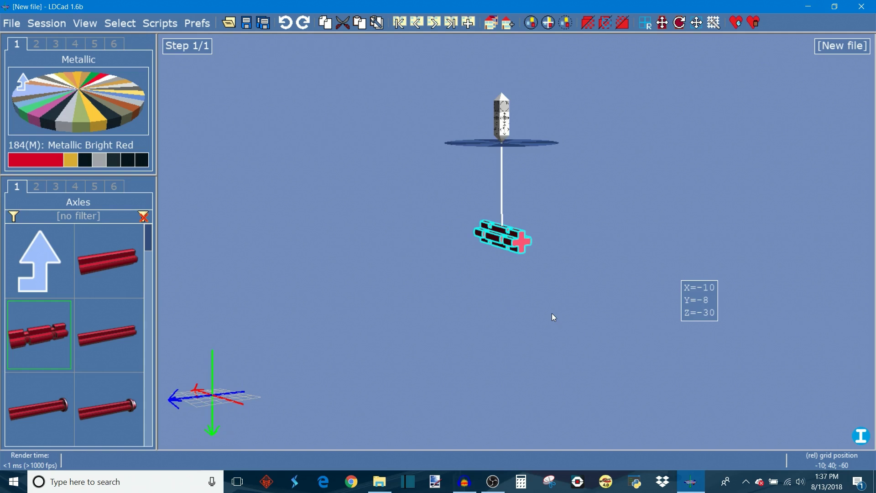
pyautogui.press('x')
pyautogui.moveTo(546, 316); pyautogui.dragTo(492, 302)
pyautogui.moveTo(491, 302); pyautogui.dragTo(404, 223, button='right')
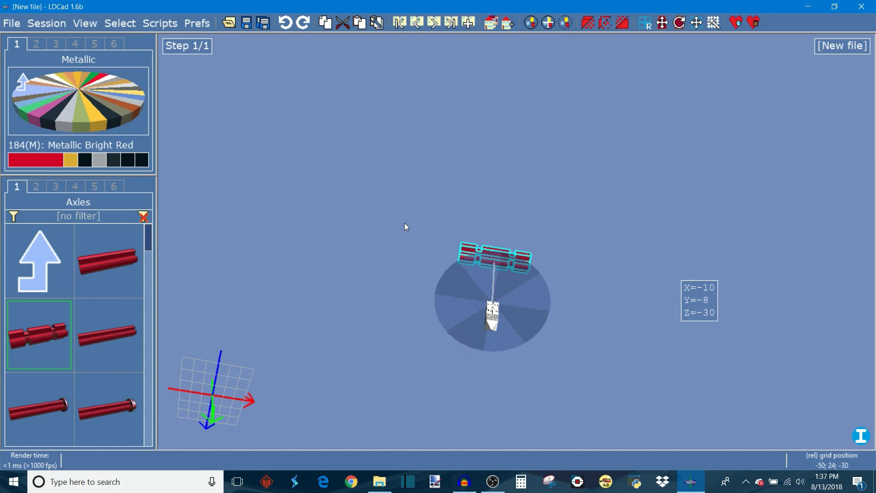
pyautogui.press('x')
pyautogui.press('y')
pyautogui.press('z')
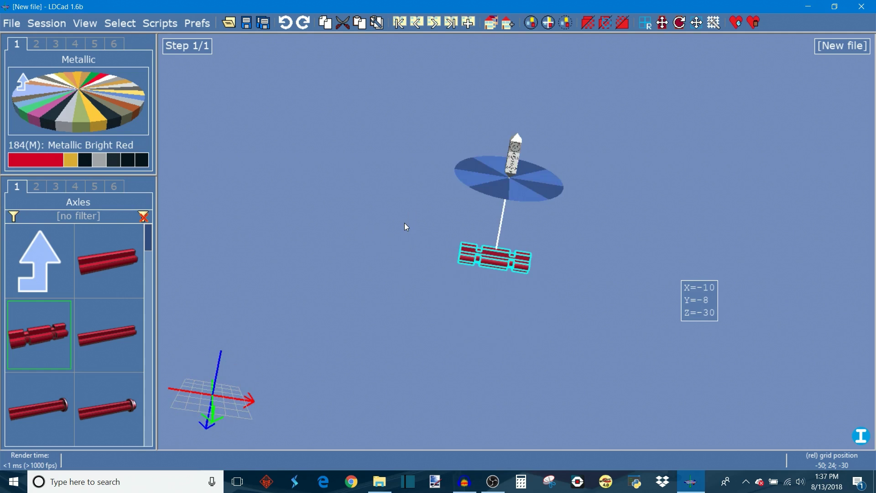
# Step: Toggle the view between perspective and orthographic projection, ending in the 2D front view
pyautogui.moveTo(219, 395)
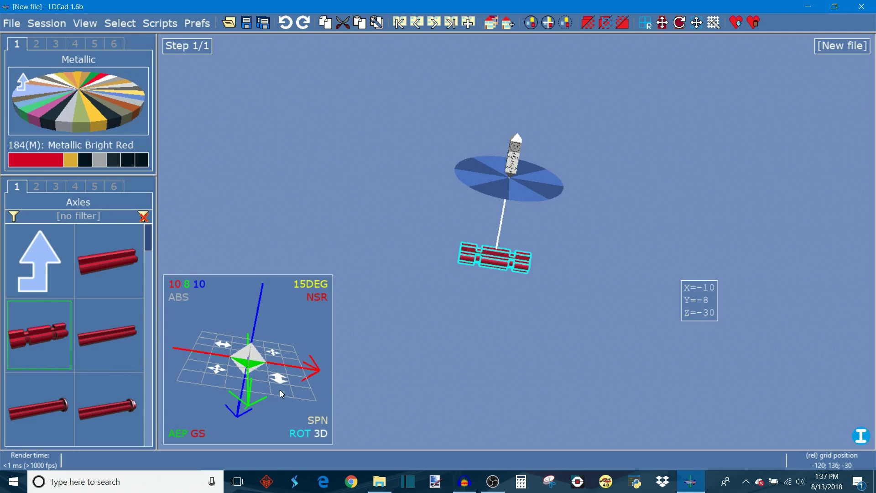
pyautogui.click(321, 434)
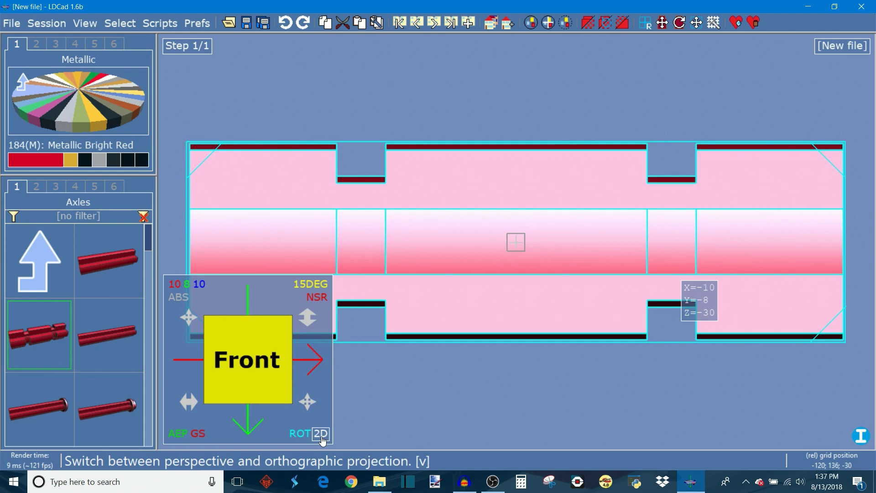
pyautogui.click(321, 437)
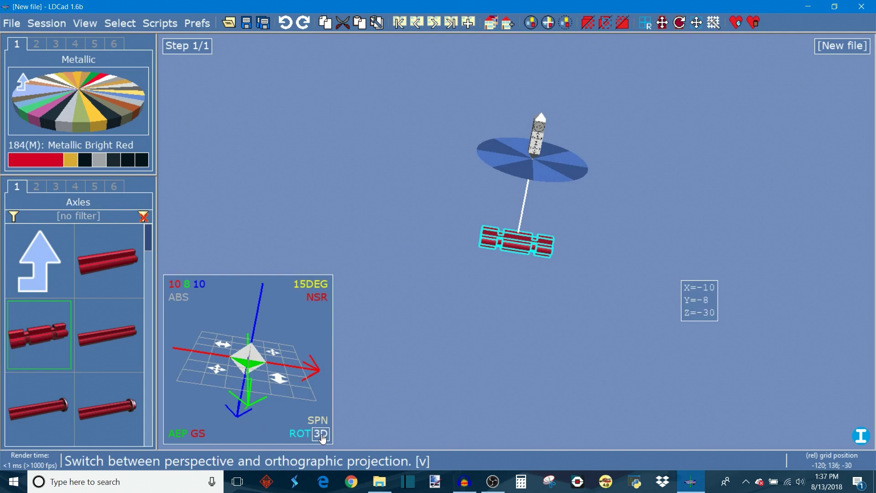
pyautogui.click(322, 434)
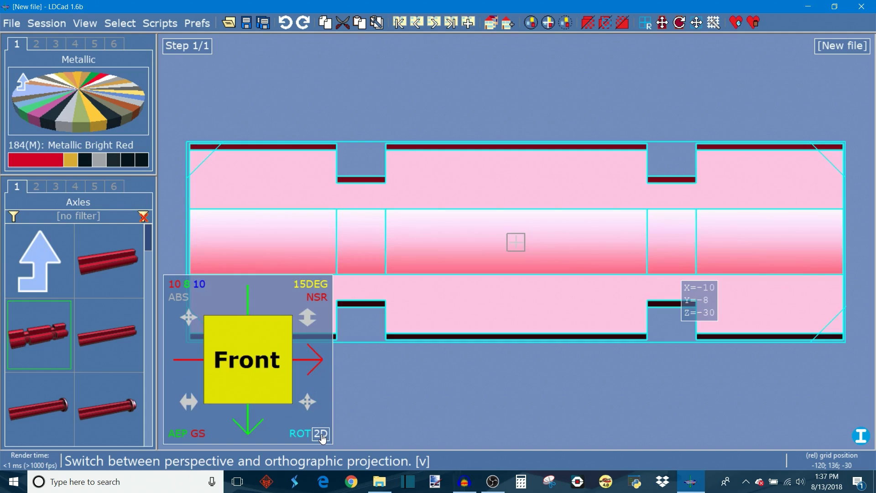
# Step: Switch the view back from the 2D front view to the 3D perspective view
pyautogui.moveTo(257, 361); pyautogui.dragTo(298, 433)
pyautogui.click(321, 433)
pyautogui.moveTo(460, 364); pyautogui.dragTo(590, 282, button='right')
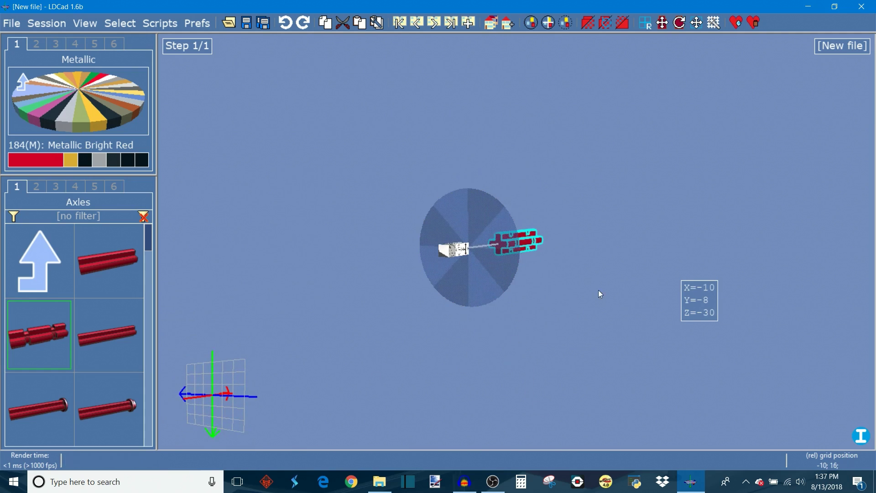
# Step: Open the axle's properties and set its position to Y 67 and Z 123
pyautogui.click(705, 303)
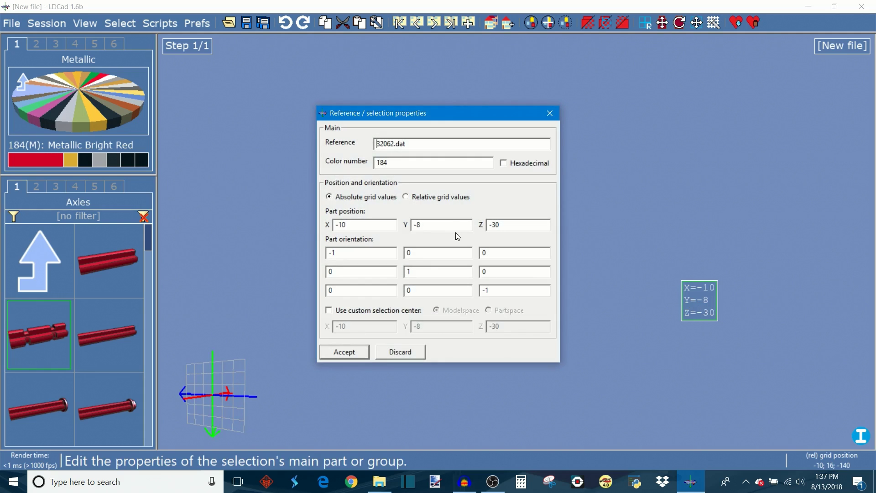
pyautogui.doubleClick(416, 224)
pyautogui.write('67')
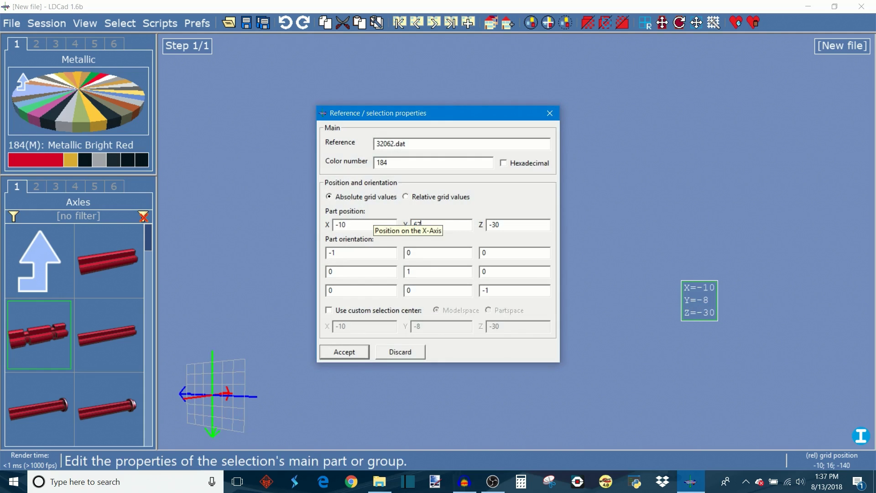
pyautogui.press('Tab')
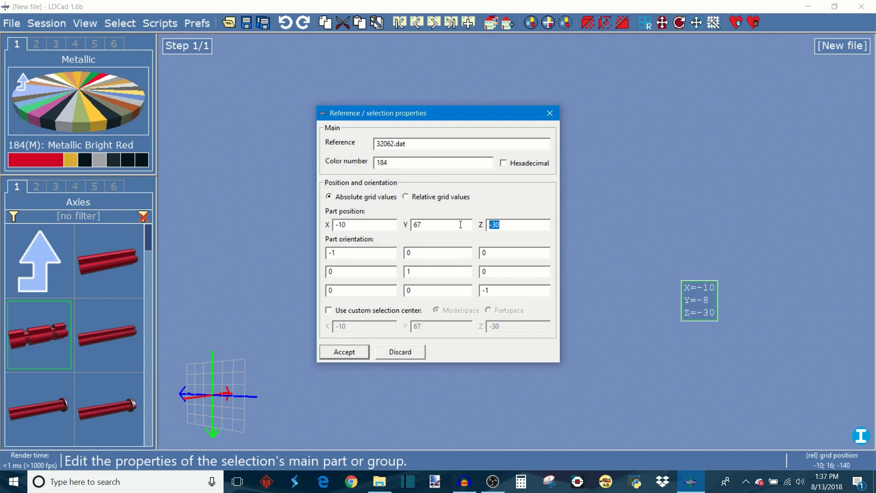
pyautogui.write('123')
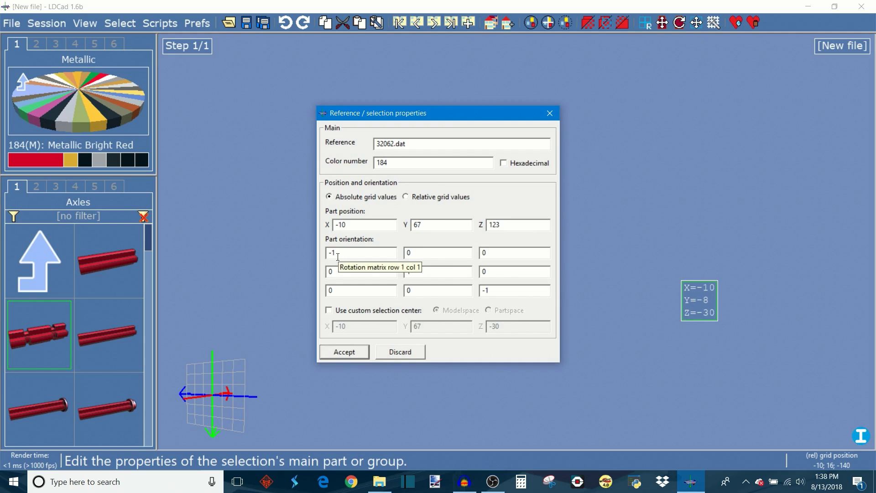
pyautogui.click(347, 350)
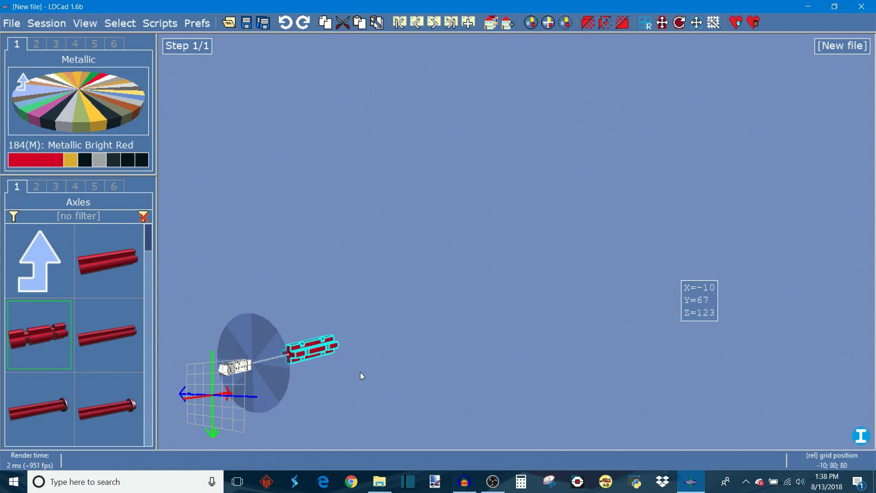
# Step: Enable step rotations, switching the camera control to trackball
pyautogui.press('End')
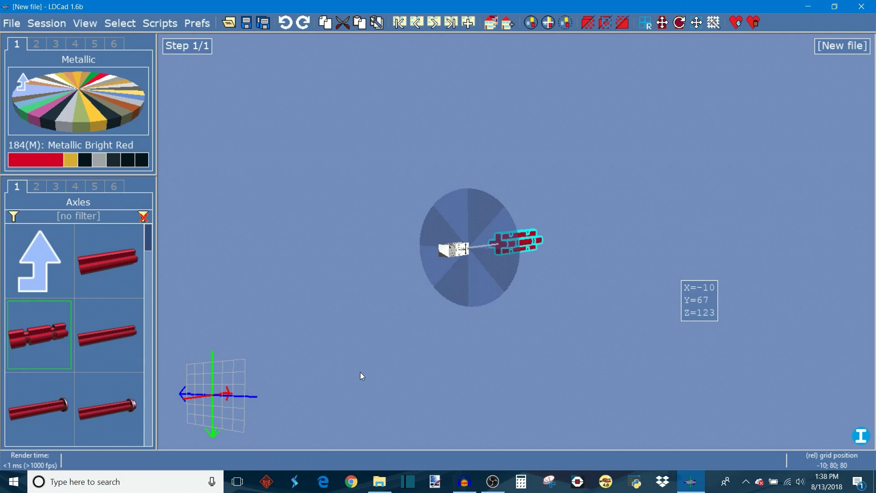
pyautogui.moveTo(394, 370); pyautogui.dragTo(504, 384, button='right')
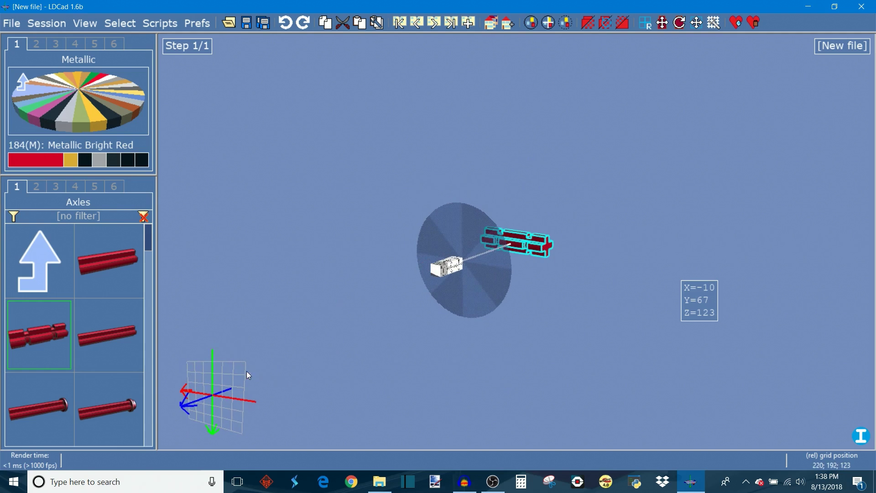
pyautogui.moveTo(238, 379)
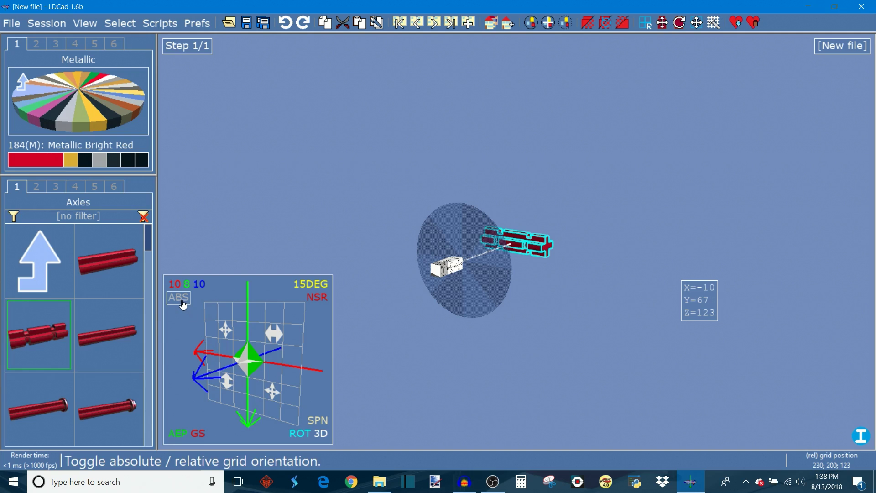
pyautogui.click(315, 297)
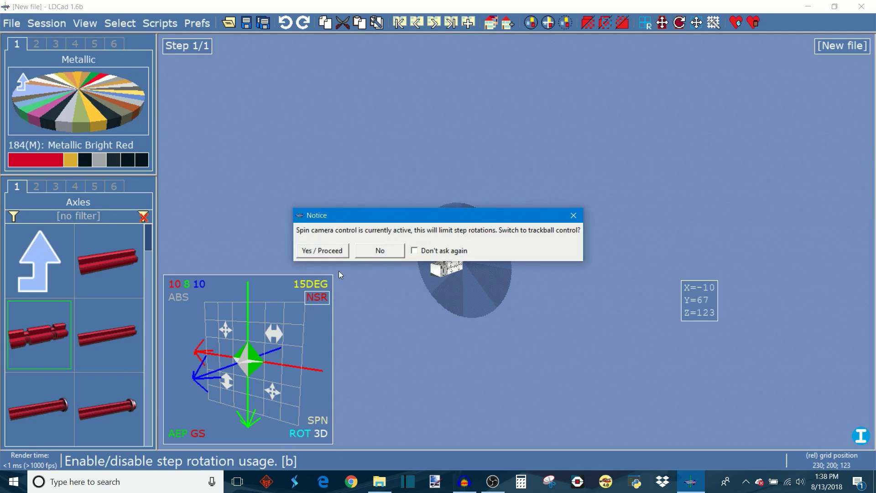
pyautogui.click(324, 250)
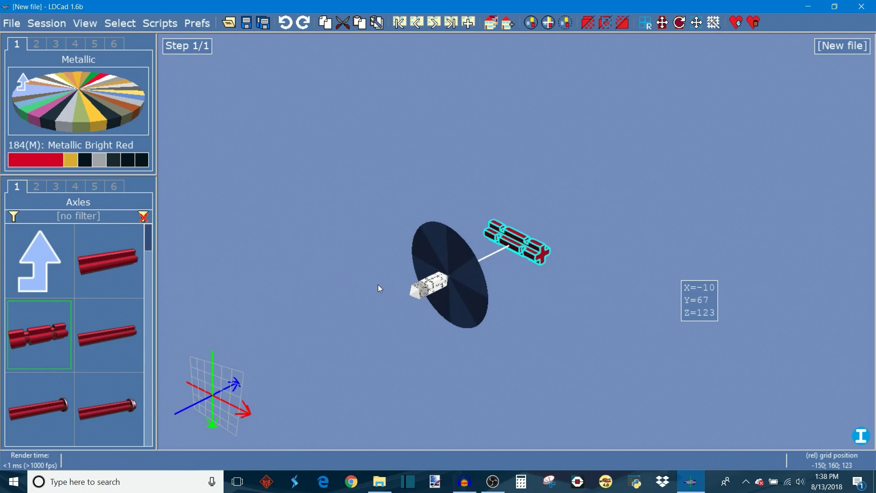
# Step: Rotate the axle back and forth in 15-degree steps
pyautogui.hotkey('ctrl', 'Right')
pyautogui.hotkey('ctrl', 'Right')
pyautogui.hotkey('ctrl', 'Right')
pyautogui.hotkey('ctrl', 'Left')
pyautogui.hotkey('ctrl', 'Left')
pyautogui.hotkey('ctrl', 'Left')
pyautogui.hotkey('ctrl', 'Left')
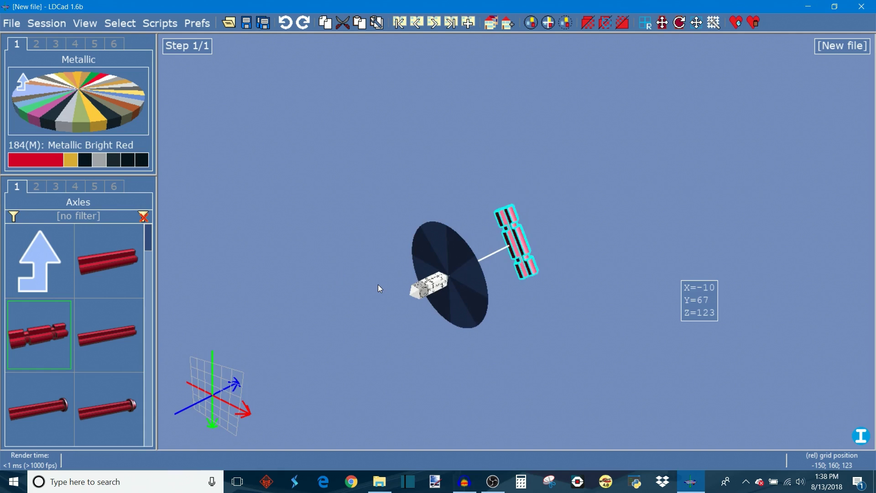
pyautogui.hotkey('ctrl', 'Left')
pyautogui.moveTo(477, 287)
pyautogui.mouseDown()
pyautogui.moveTo(473, 277)
pyautogui.moveTo(475, 291)
pyautogui.mouseUp()
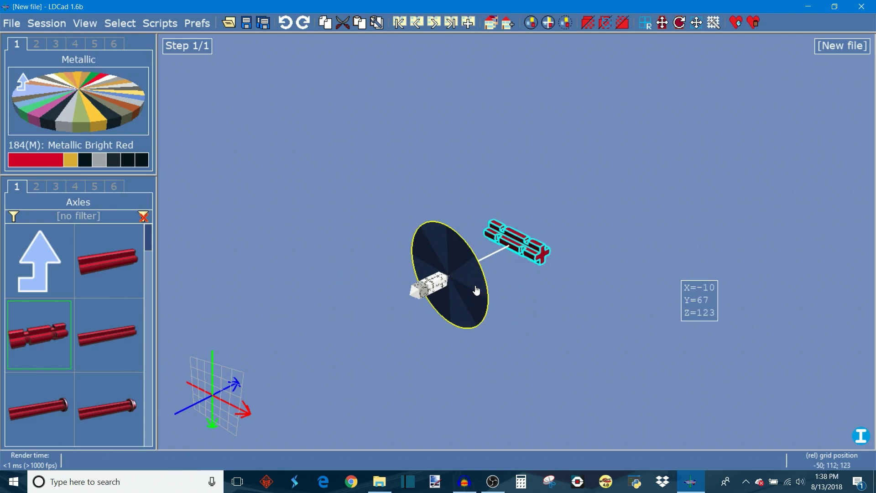
# Step: Set the rotation stepping to 5 degrees
pyautogui.moveTo(220, 411)
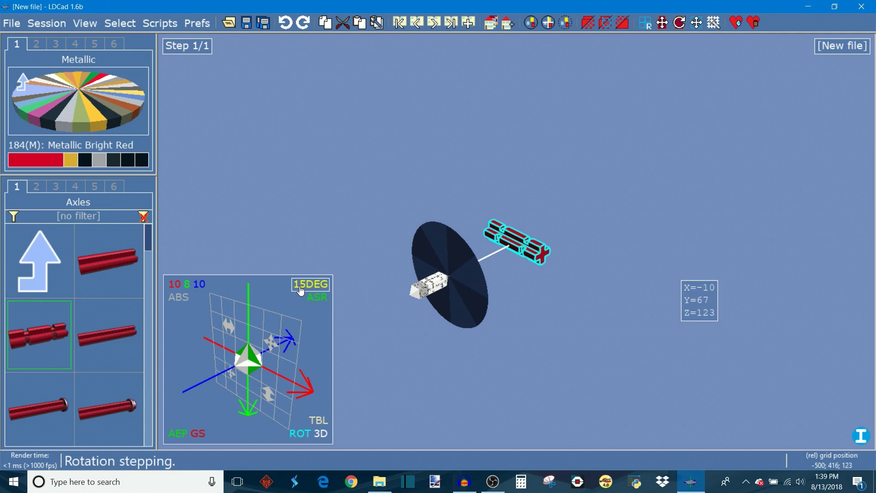
pyautogui.click(300, 291)
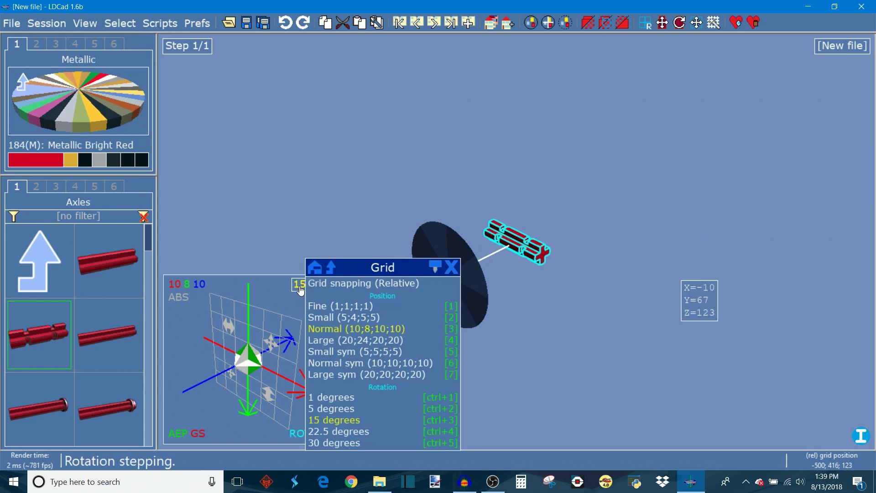
pyautogui.moveTo(357, 275); pyautogui.dragTo(281, 122)
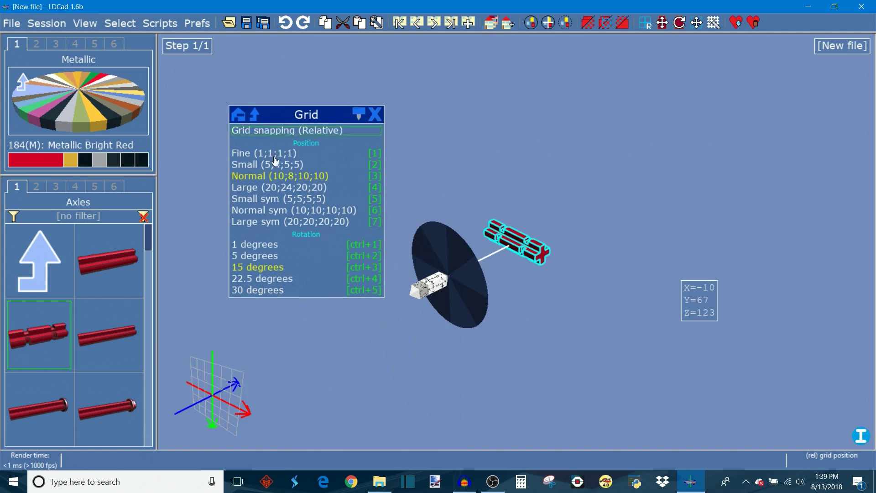
pyautogui.click(265, 257)
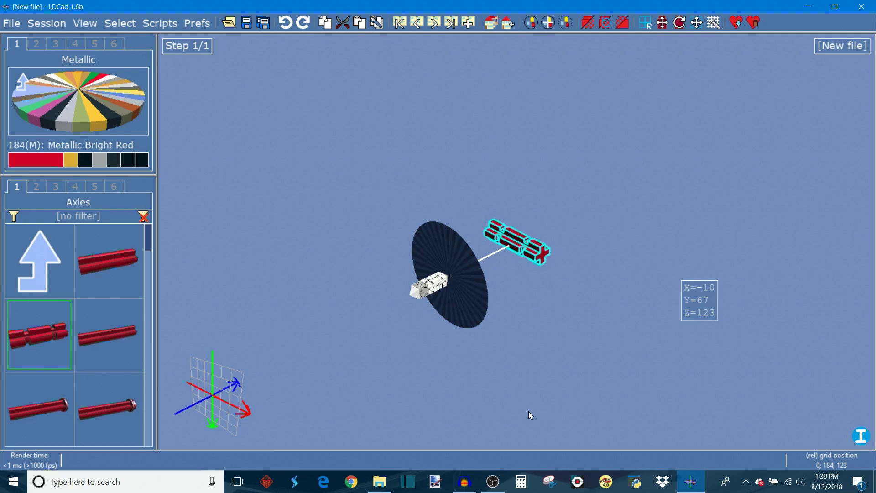
# Step: Rotate the axle in 5-degree steps around one axis
pyautogui.hotkey('ctrl', 'Up')
pyautogui.hotkey('ctrl', 'Up')
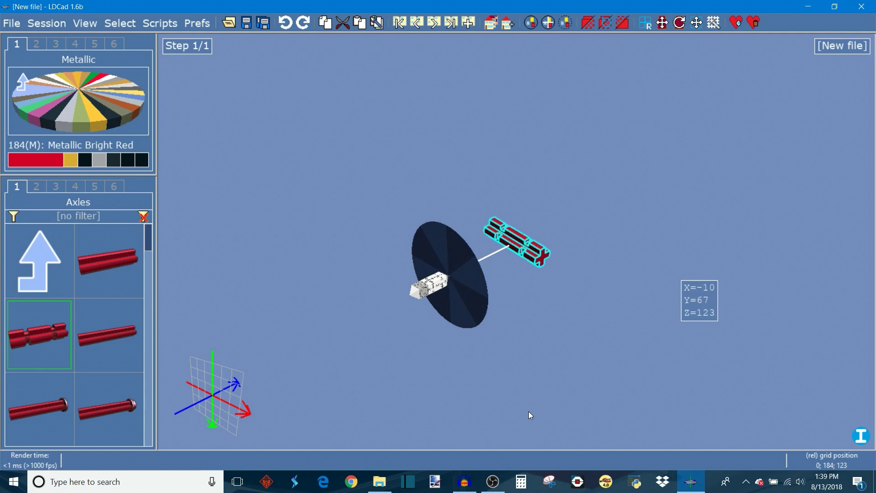
pyautogui.hotkey('ctrl', 'Up')
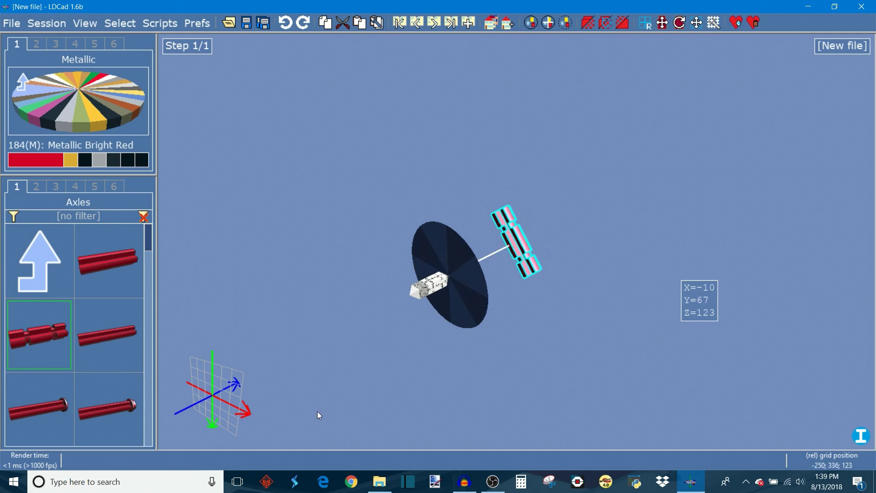
# Step: Switch the rotation stepping to 30 degrees and rotate the axle one step
pyautogui.moveTo(218, 391)
pyautogui.click(310, 284)
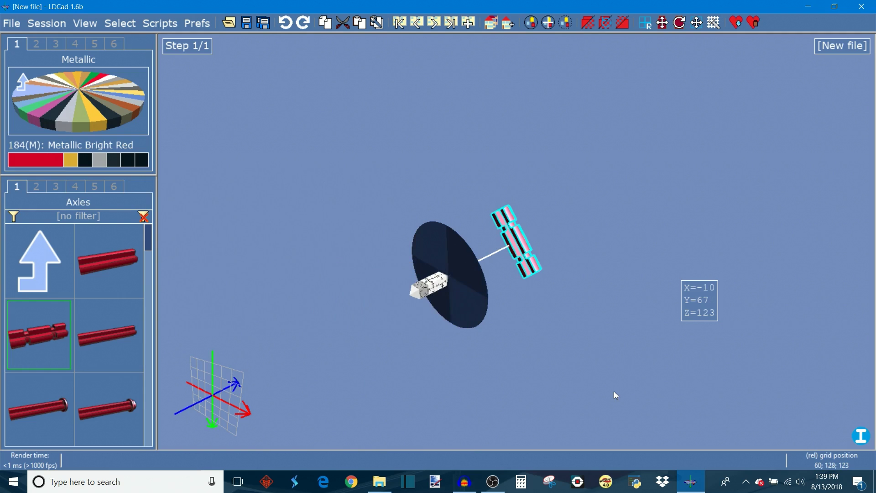
pyautogui.hotkey('ctrl', 'Right')
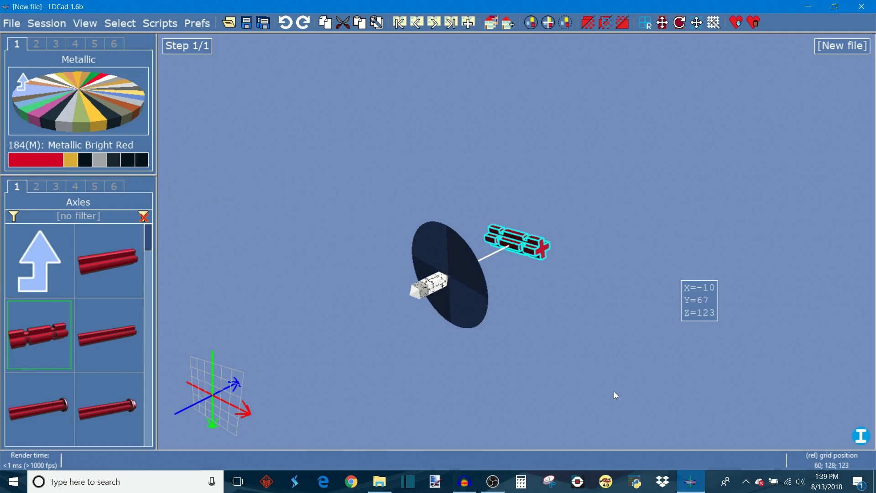
# Step: Nudge the axle up, down, left and right in normal position grid steps
pyautogui.moveTo(220, 386)
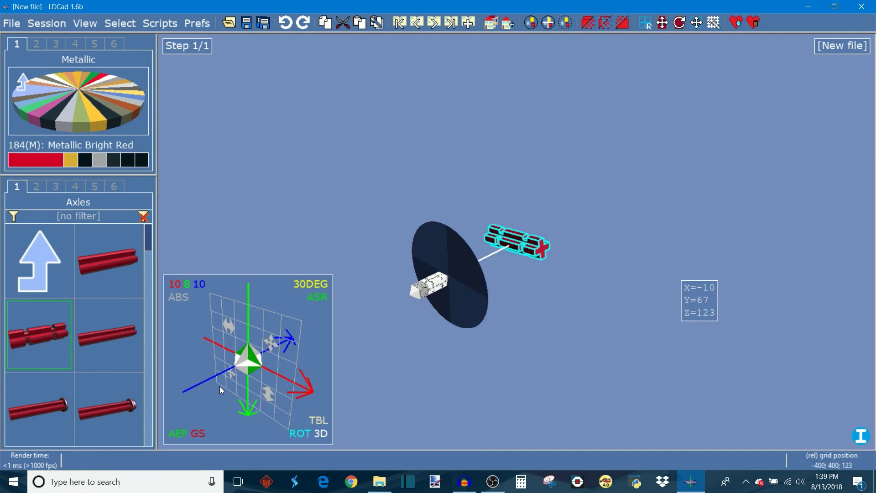
pyautogui.click(187, 286)
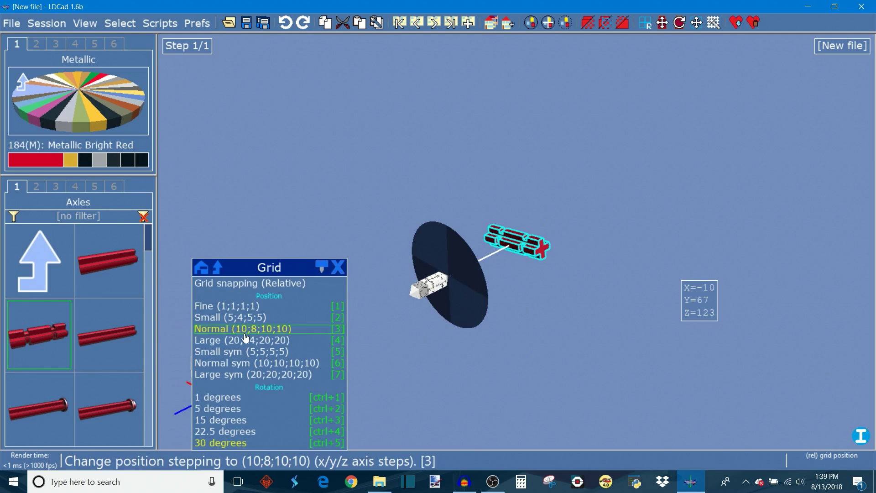
pyautogui.moveTo(235, 267); pyautogui.dragTo(262, 186)
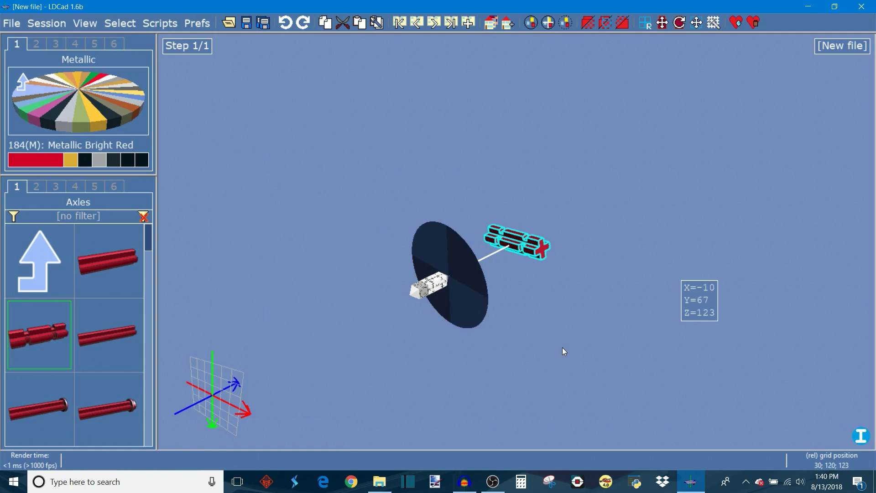
pyautogui.press('ctrl')
pyautogui.press('Up')
pyautogui.press('Up')
pyautogui.press('Up')
pyautogui.press('Down')
pyautogui.press('Down')
pyautogui.press('Down')
pyautogui.press('Down')
pyautogui.press('Left')
pyautogui.press('Right')
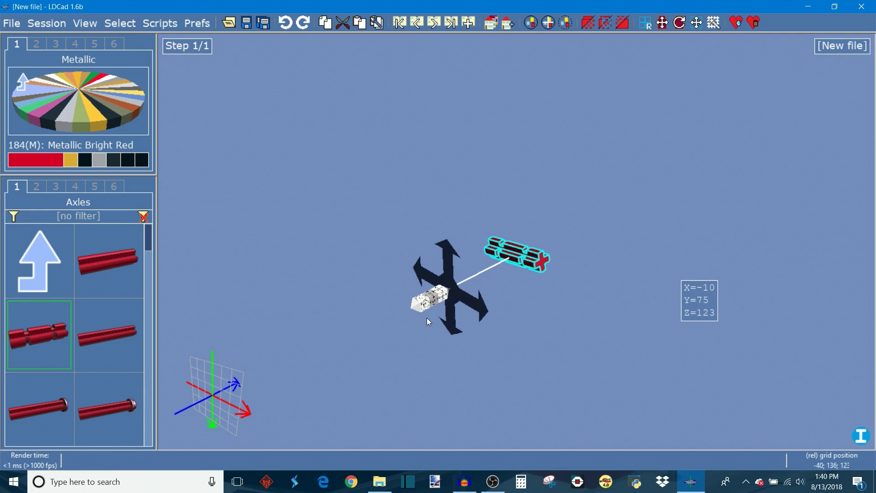
# Step: Set the position grid stepping to Small (5;4;5;5)
pyautogui.moveTo(217, 357)
pyautogui.click(179, 289)
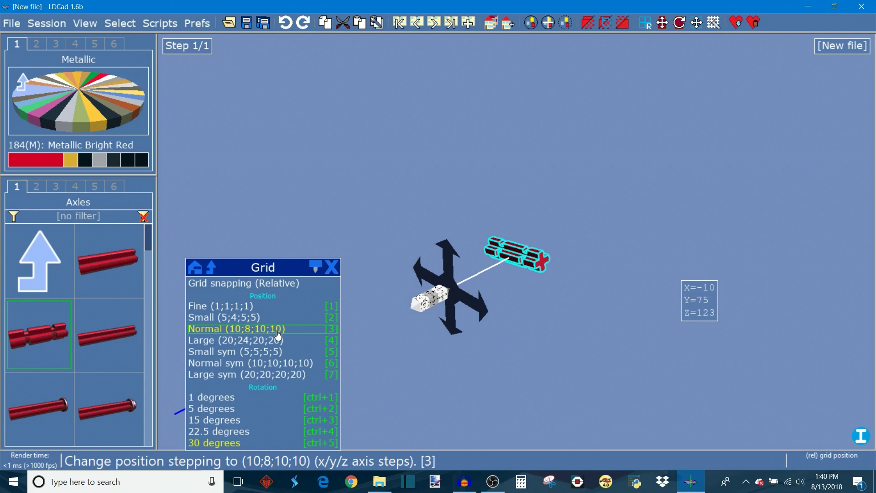
pyautogui.click(257, 317)
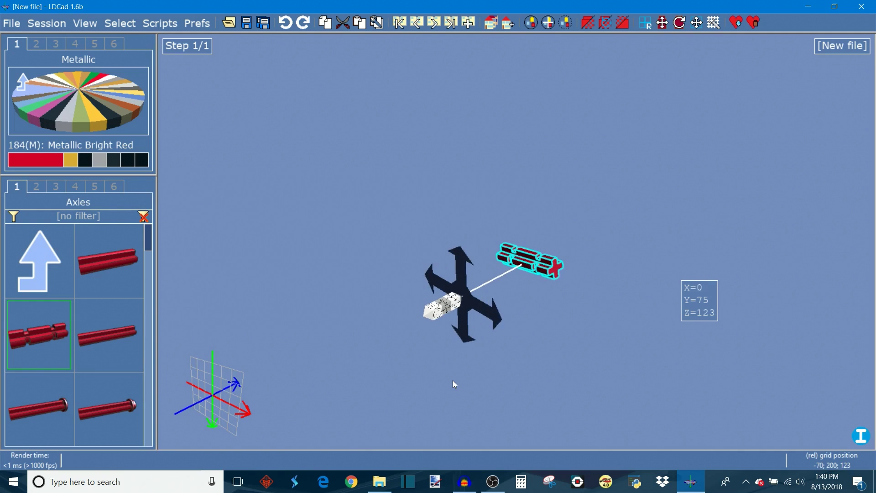
# Step: Nudge the axle with the arrow keys and set the position stepping to Large (20;24;20;20)
pyautogui.moveTo(212, 410)
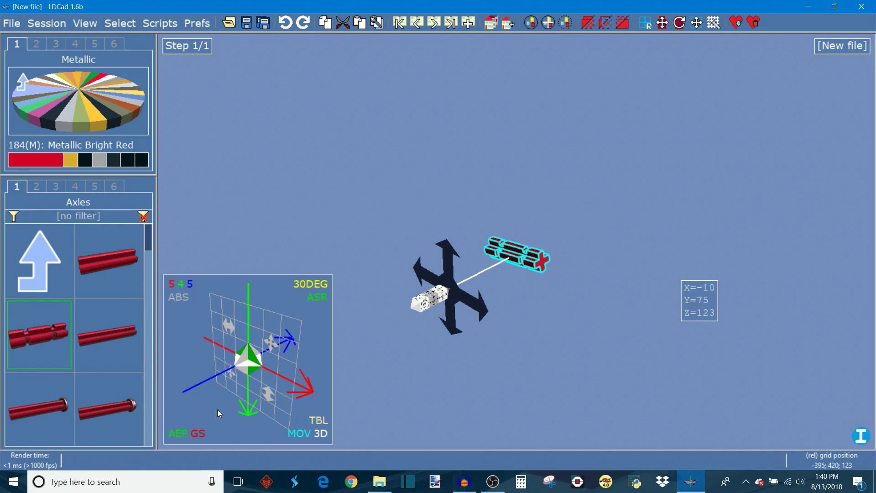
pyautogui.click(180, 285)
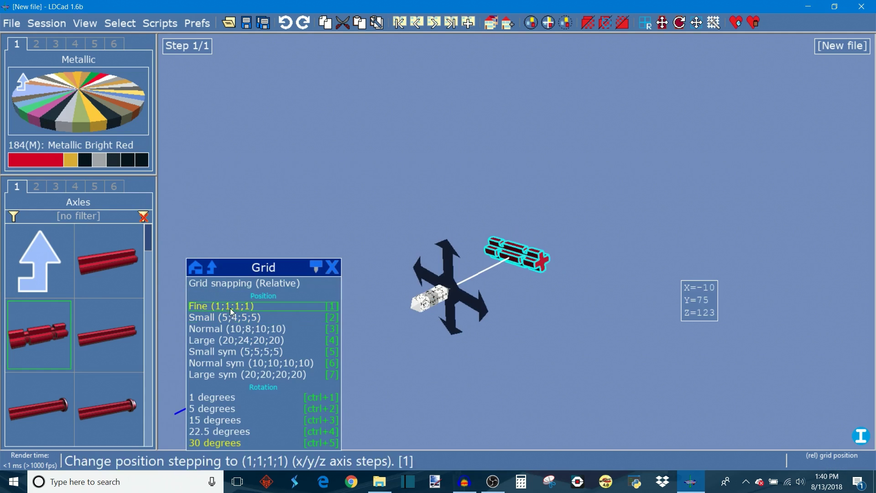
pyautogui.press('Up')
pyautogui.press('Up')
pyautogui.press('Up')
pyautogui.press('Up')
pyautogui.press('Up')
pyautogui.press('Up')
pyautogui.press('Up')
pyautogui.press('Up')
pyautogui.press('Up')
pyautogui.press('Up')
pyautogui.press('Up')
pyautogui.press('Up')
pyautogui.press('Down')
pyautogui.press('Down')
pyautogui.press('Down')
pyautogui.press('Down')
pyautogui.press('Down')
pyautogui.press('Down')
pyautogui.press('Down')
pyautogui.press('Down')
pyautogui.press('Right')
pyautogui.press('Right')
pyautogui.press('Right')
pyautogui.press('Right')
pyautogui.press('Right')
pyautogui.press('Right')
pyautogui.press('Right')
pyautogui.press('Right')
pyautogui.press('Right')
pyautogui.press('Right')
pyautogui.press('Right')
pyautogui.press('Right')
pyautogui.press('Right')
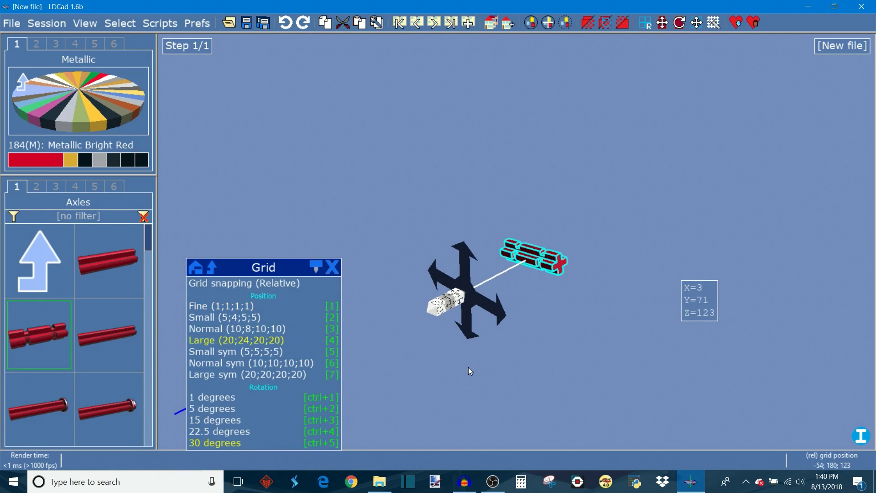
# Step: Nudge the axle up and down in large position grid steps
pyautogui.press('Up')
pyautogui.press('Up')
pyautogui.press('Up')
pyautogui.press('Up')
pyautogui.press('Up')
pyautogui.press('Down')
pyautogui.press('Down')
pyautogui.press('Down')
pyautogui.press('Down')
pyautogui.press('Down')
pyautogui.press('Down')
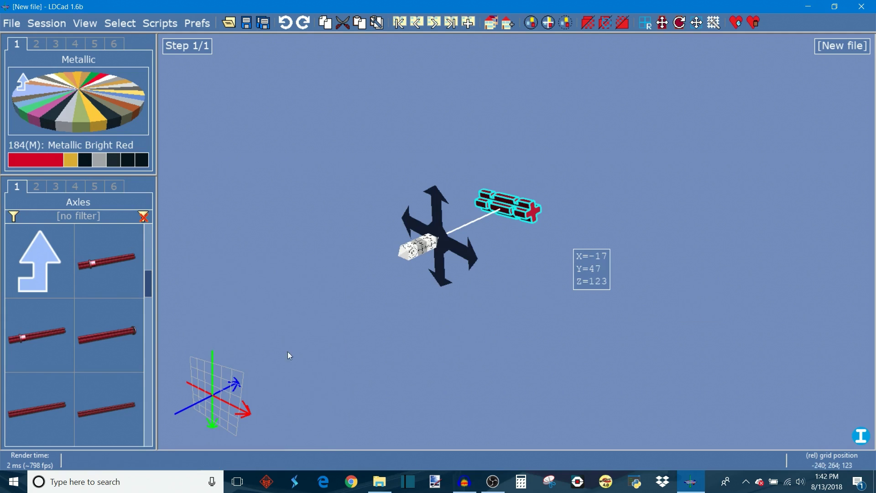
pyautogui.moveTo(250, 329)
pyautogui.click(85, 23)
pyautogui.click(114, 109)
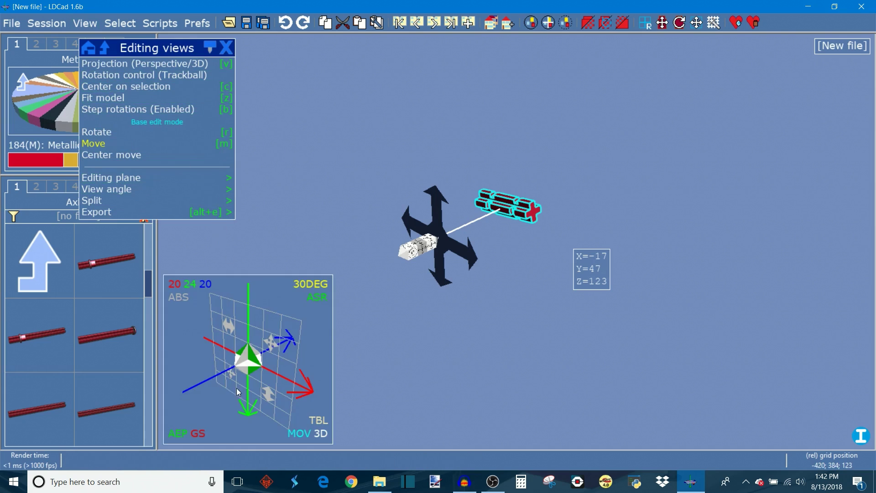
pyautogui.click(500, 414)
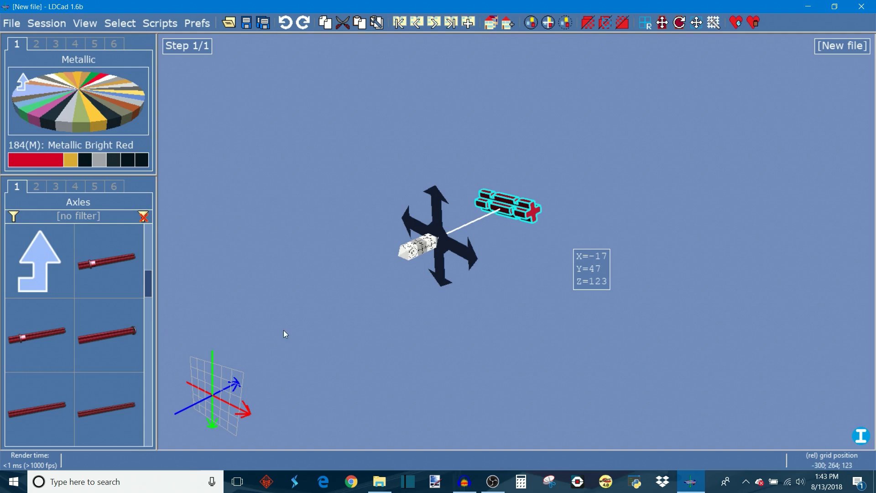
pyautogui.moveTo(238, 386)
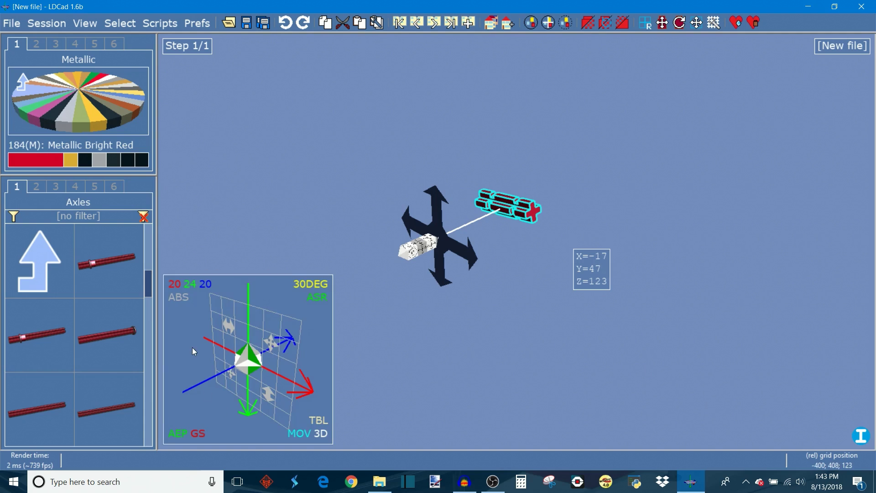
# Step: Set the position grid stepping to Normal (10;8;10;10) and the rotation stepping to 15 degrees
pyautogui.click(189, 287)
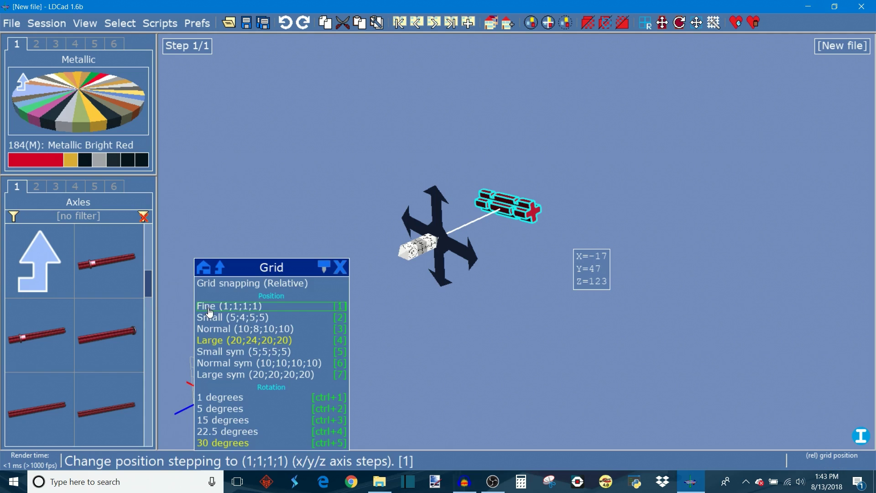
pyautogui.click(218, 329)
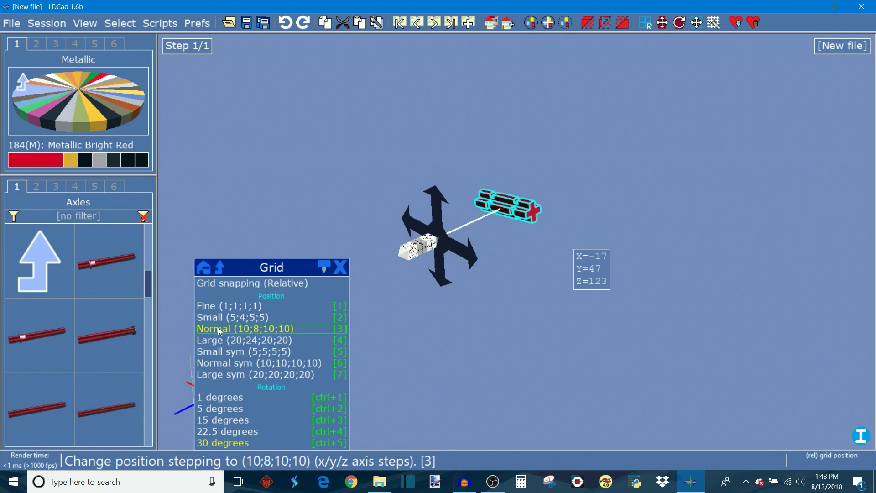
pyautogui.click(238, 420)
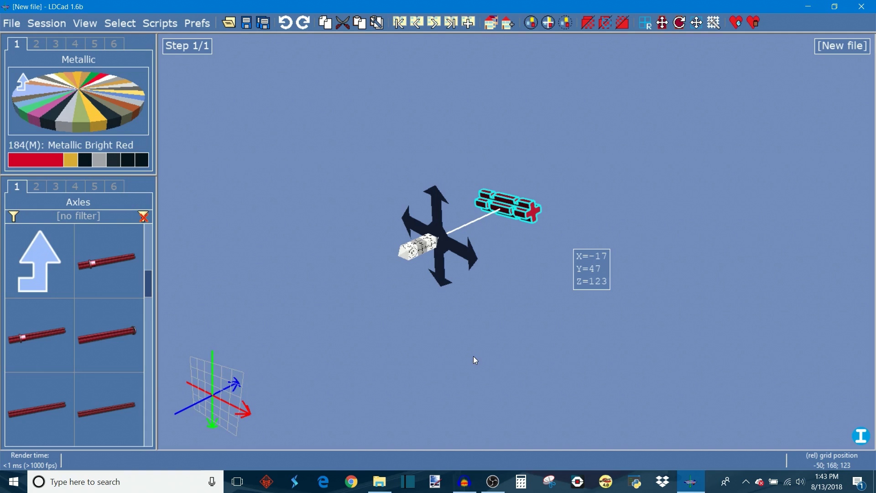
# Step: Delete the red axle and place a Metallic Black Technic Axle 2 in the scene
pyautogui.press('Delete')
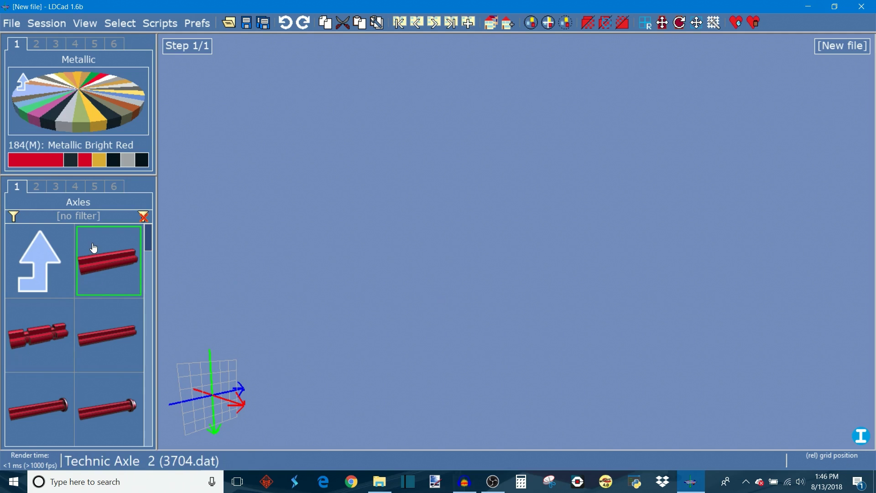
pyautogui.click(112, 124)
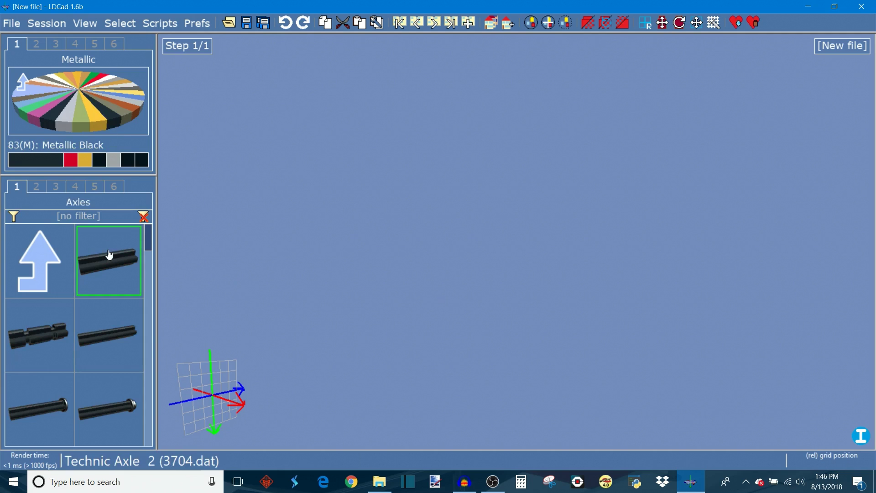
pyautogui.moveTo(112, 247); pyautogui.dragTo(516, 243)
pyautogui.moveTo(536, 329); pyautogui.dragTo(436, 342, button='right')
# Step: Open the Technic beams and liftarms part group in the second part bin tab
pyautogui.click(64, 258)
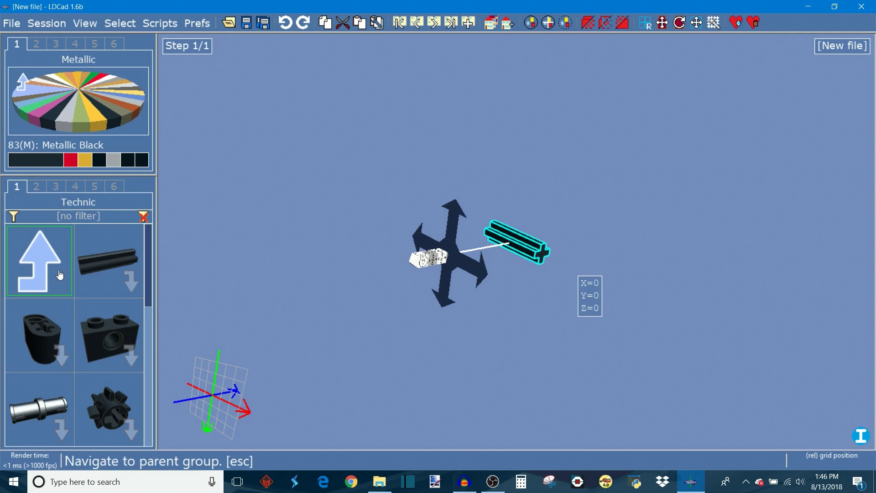
pyautogui.click(89, 263)
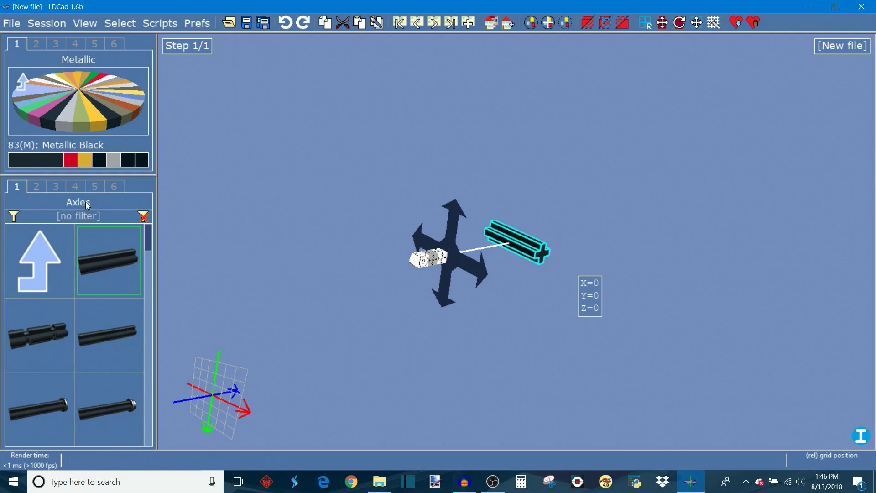
pyautogui.click(36, 186)
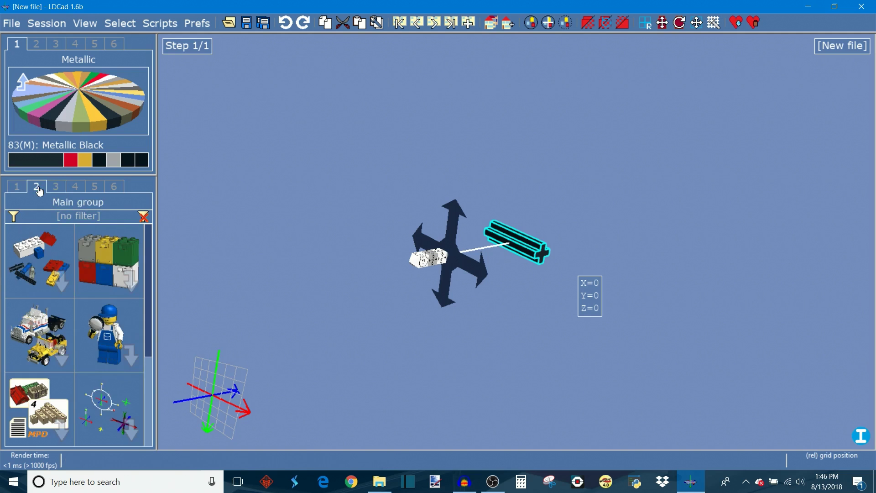
pyautogui.click(15, 190)
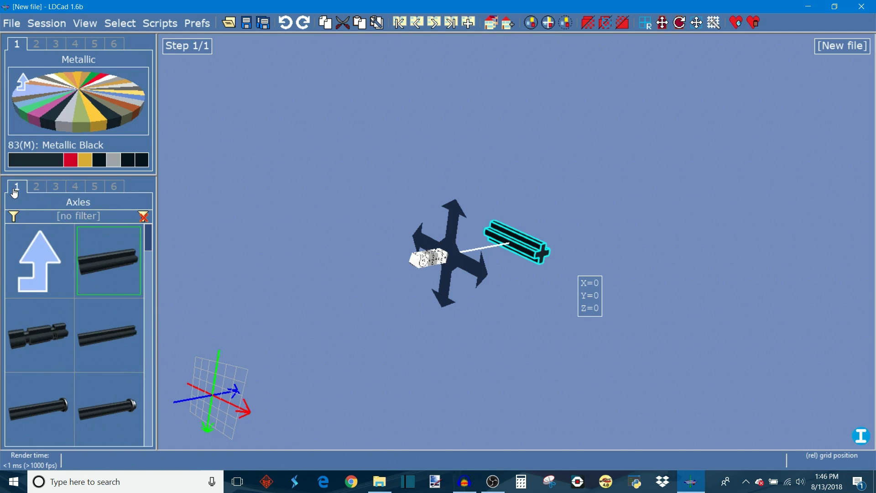
pyautogui.click(37, 188)
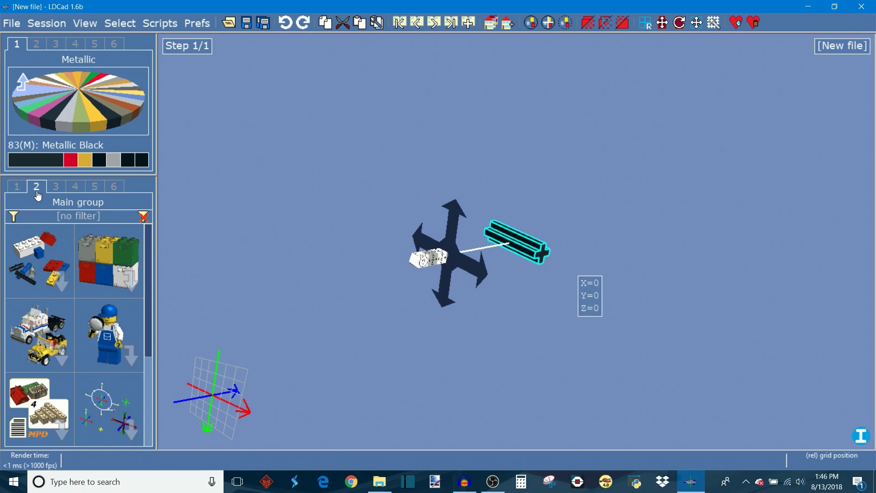
pyautogui.click(64, 263)
pyautogui.click(132, 400)
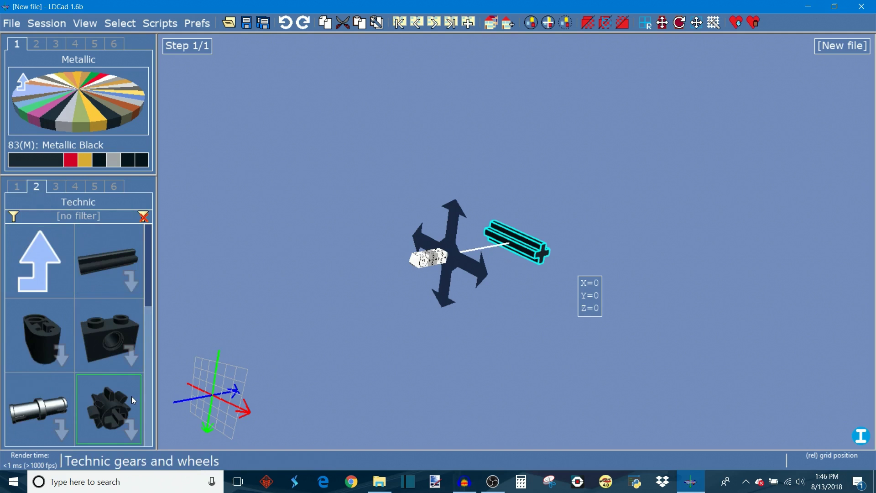
pyautogui.scroll(-1, 90, 312)
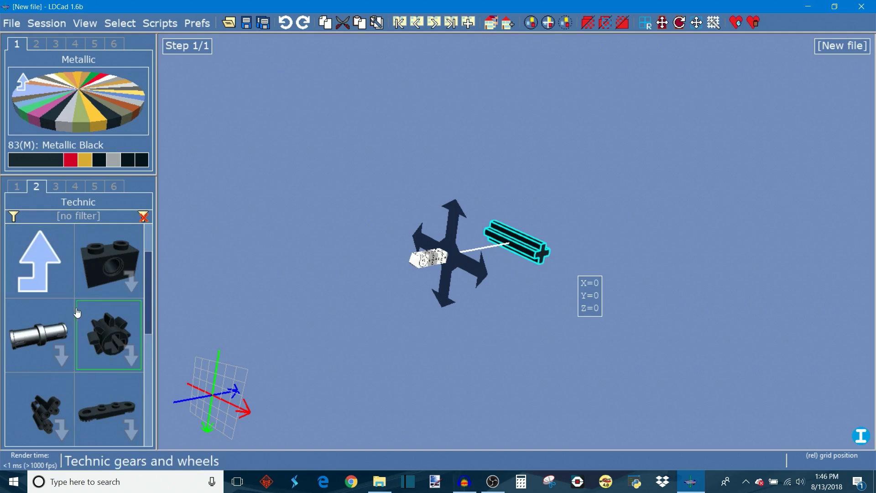
pyautogui.moveTo(149, 273); pyautogui.dragTo(150, 237)
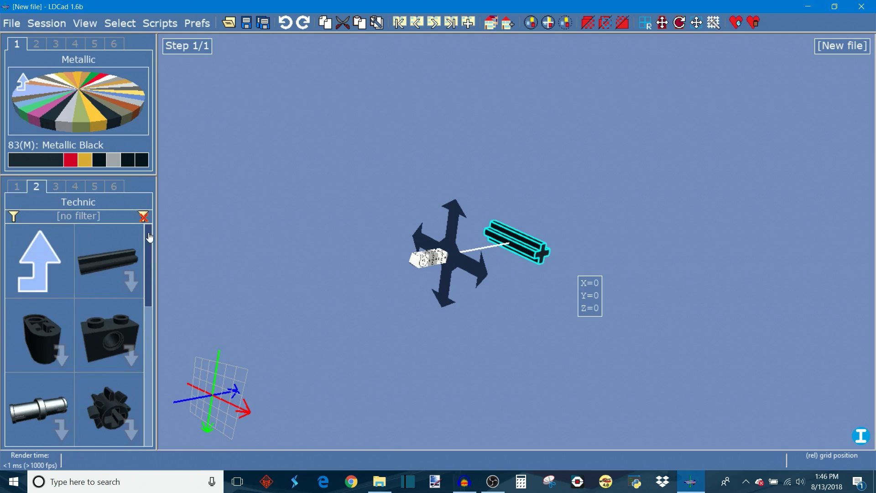
pyautogui.click(53, 322)
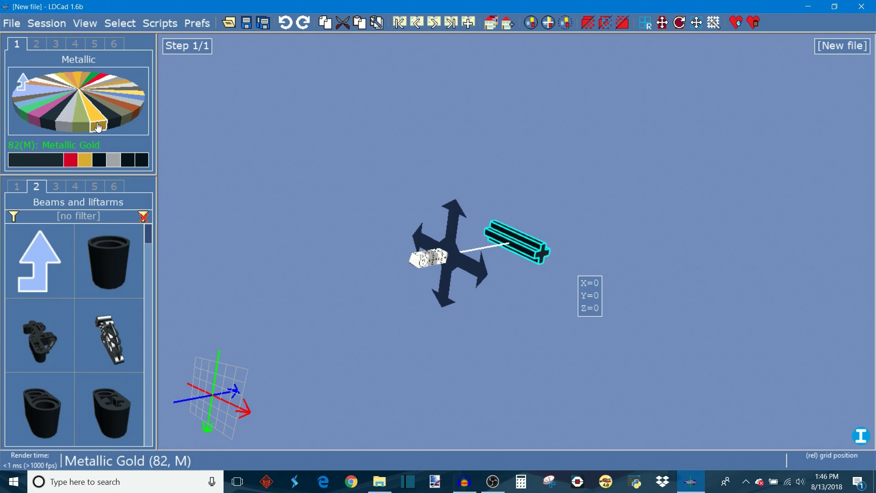
# Step: Place a Metallic Silver Technic Beam 3 x 3.8 x 7 Liftarm Bent 45 Double in the scene
pyautogui.click(65, 123)
pyautogui.moveTo(148, 240); pyautogui.dragTo(149, 294)
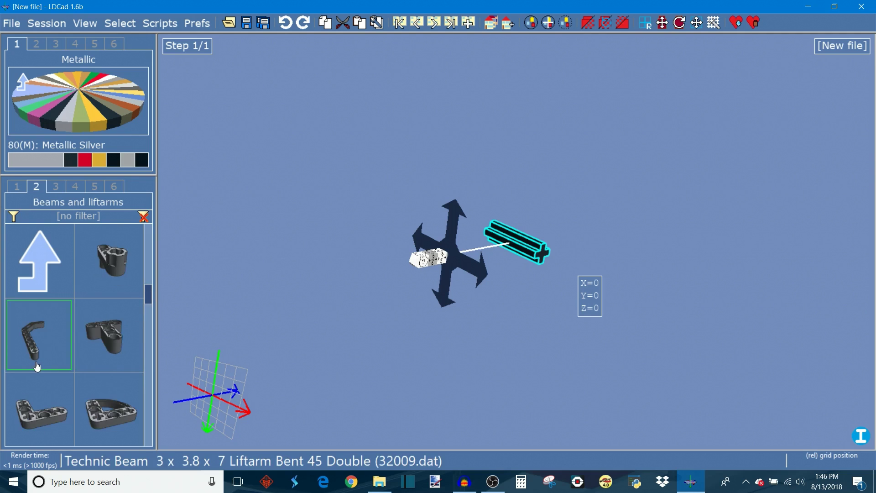
pyautogui.moveTo(37, 360); pyautogui.dragTo(590, 273)
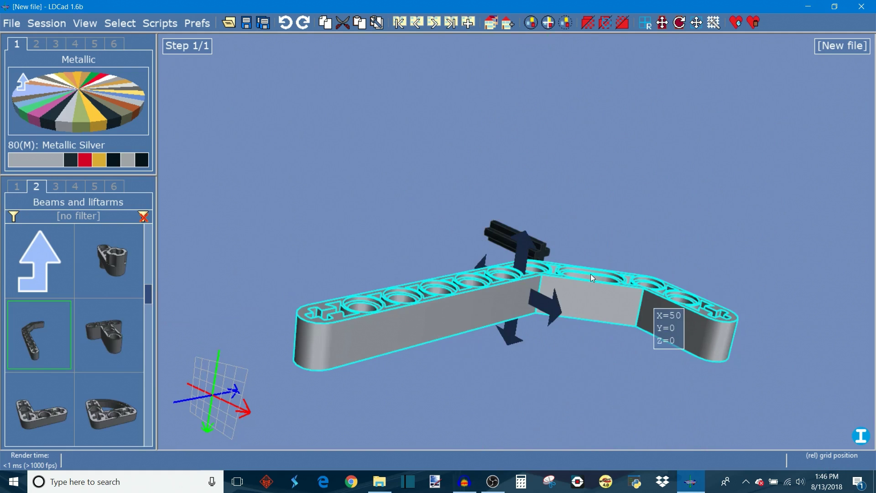
# Step: Rotate the liftarm three rotation steps about its current axis
pyautogui.press('ctrl')
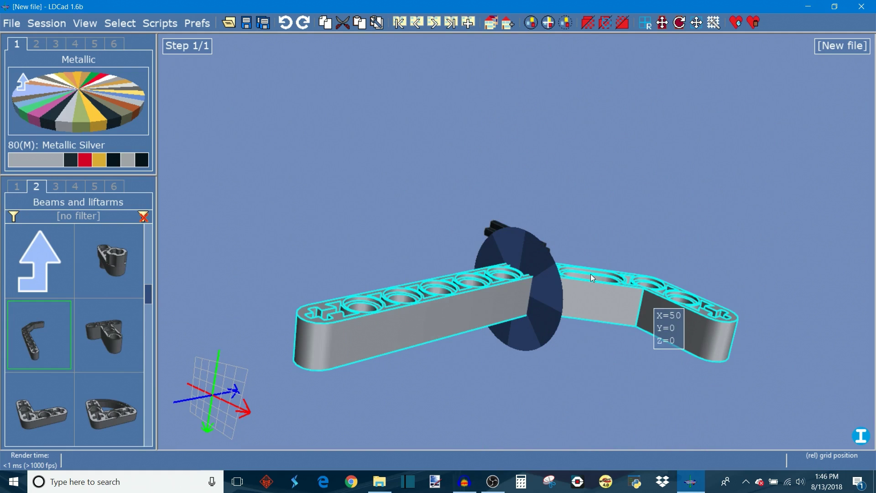
pyautogui.hotkey('ctrl', 'Right')
pyautogui.hotkey('ctrl', 'Right')
pyautogui.hotkey('ctrl', 'Right')
pyautogui.hotkey('ctrl', 'Right')
pyautogui.hotkey('ctrl', 'Right')
pyautogui.hotkey('ctrl', 'Right')
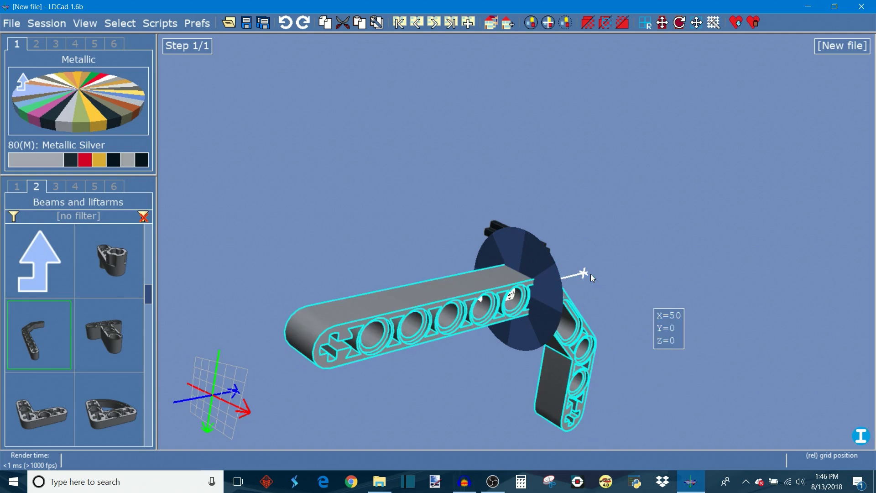
# Step: Switch the movement axis and nudge the liftarm three grid steps to Z=40
pyautogui.press('y')
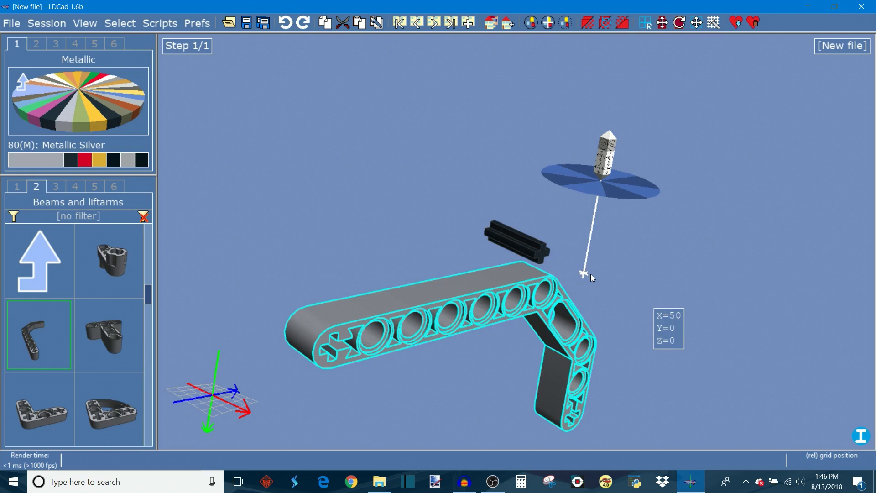
pyautogui.press('Up')
pyautogui.press('Up')
pyautogui.press('Up')
pyautogui.press('Up')
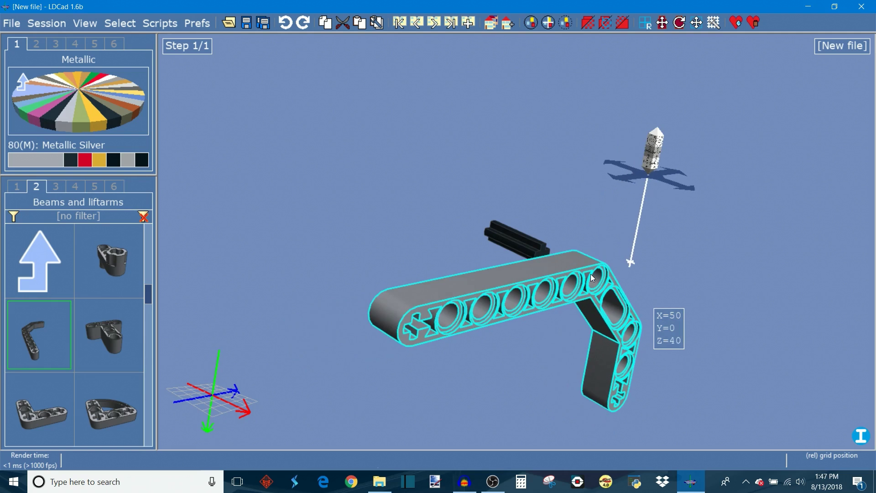
# Step: Nudge the liftarm four grid steps back along X to X=10
pyautogui.moveTo(702, 382); pyautogui.dragTo(413, 169, button='right')
pyautogui.press('Down')
pyautogui.press('Down')
pyautogui.press('Down')
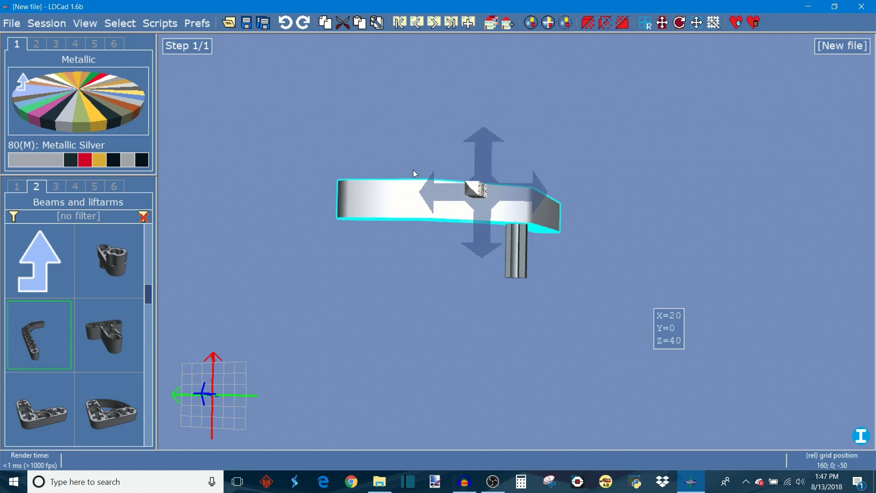
pyautogui.press('Down')
pyautogui.moveTo(574, 234); pyautogui.dragTo(546, 240, button='right')
pyautogui.moveTo(547, 299); pyautogui.dragTo(434, 113, button='right')
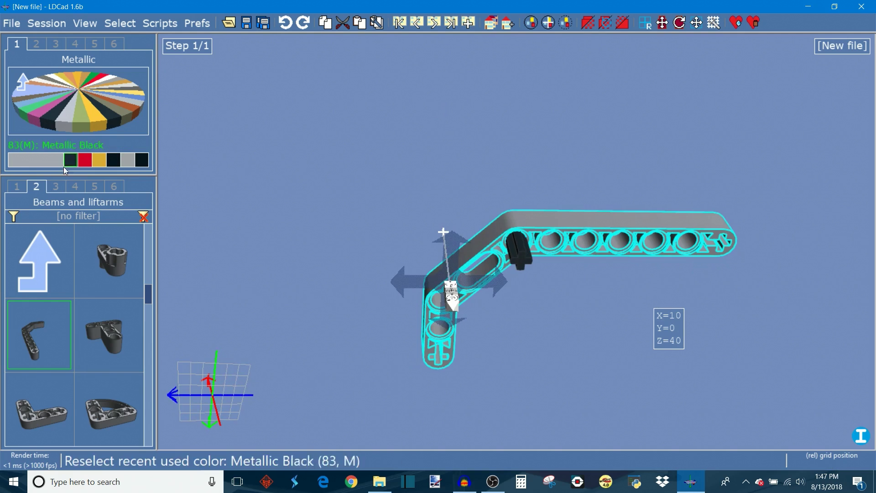
# Step: Open the Technic gears part group in the third part bin tab
pyautogui.click(55, 187)
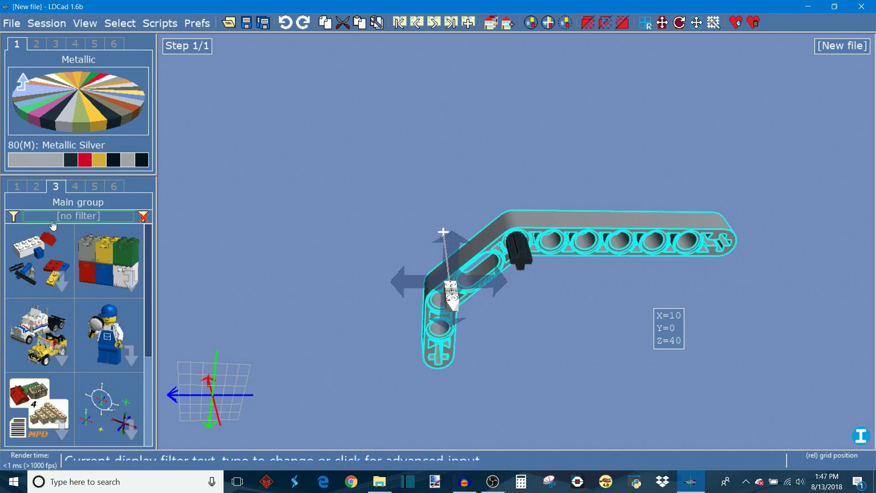
pyautogui.click(53, 248)
pyautogui.click(119, 402)
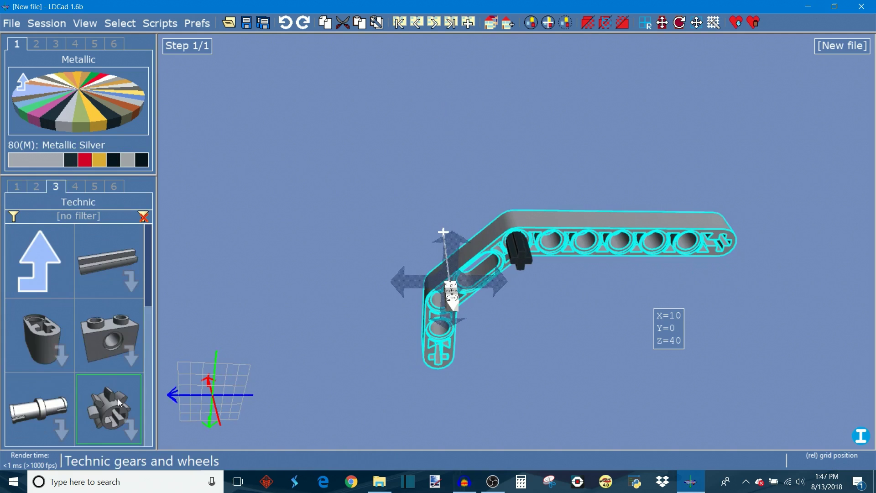
pyautogui.click(113, 402)
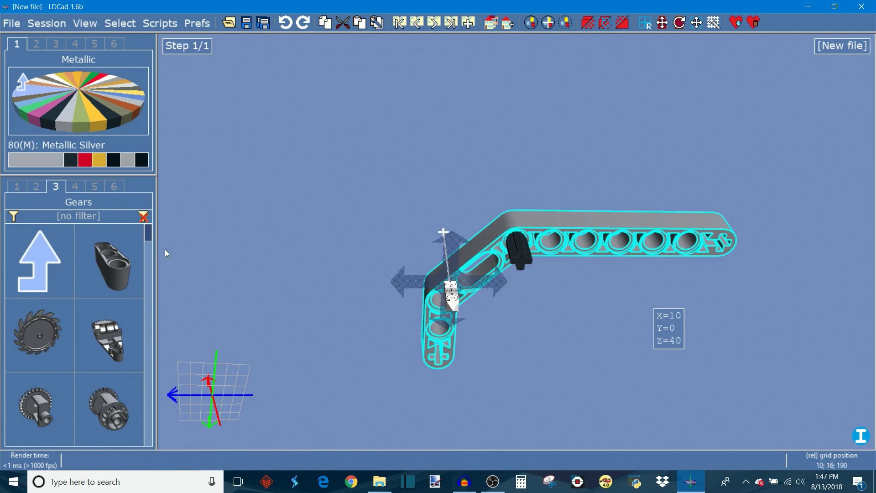
pyautogui.moveTo(149, 234); pyautogui.dragTo(149, 252)
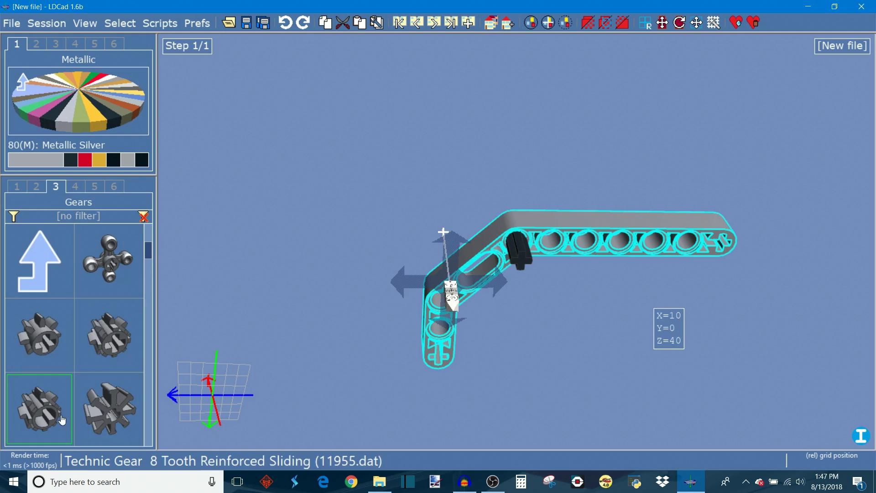
# Step: Place a Metallic Gold Technic Gear 4 Knob in the scene and nudge it three grid steps
pyautogui.click(97, 131)
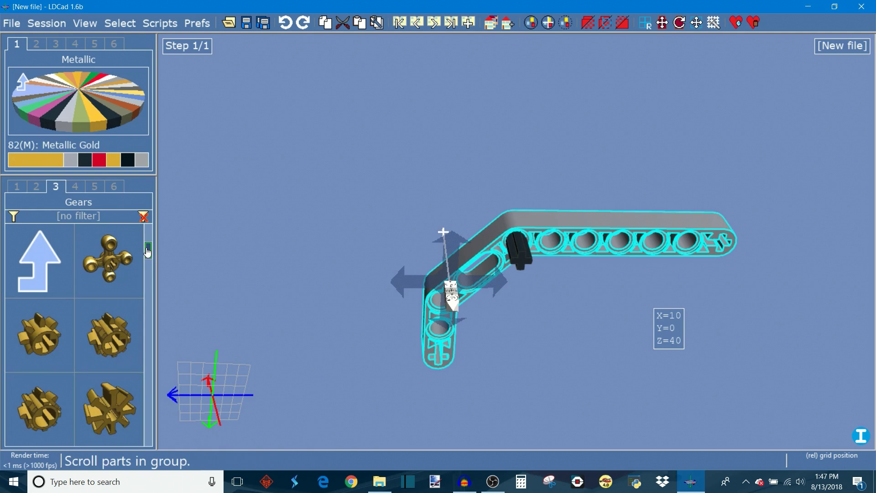
pyautogui.moveTo(113, 259); pyautogui.dragTo(332, 276)
pyautogui.press('Right')
pyautogui.press('Right')
pyautogui.press('Right')
pyautogui.press('Right')
pyautogui.press('Right')
pyautogui.press('Right')
pyautogui.press('Right')
pyautogui.press('Right')
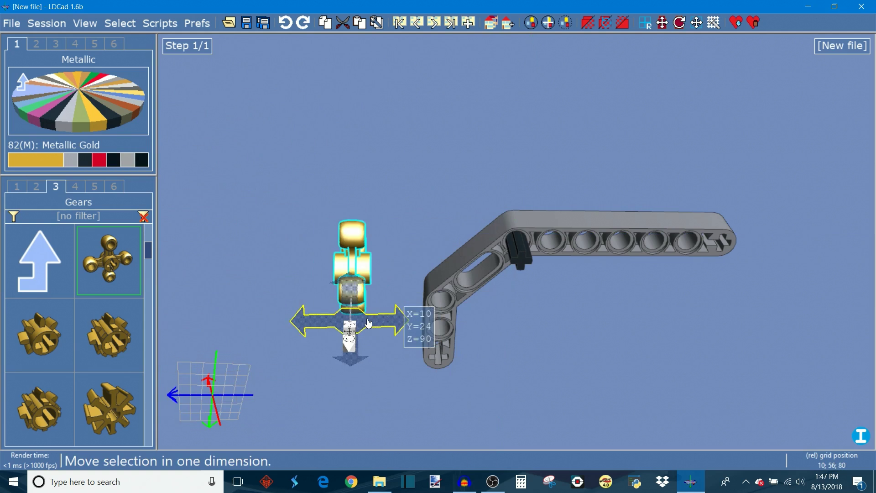
# Step: Rotate the gear three rotation steps so it lies flat against the liftarm
pyautogui.press('space')
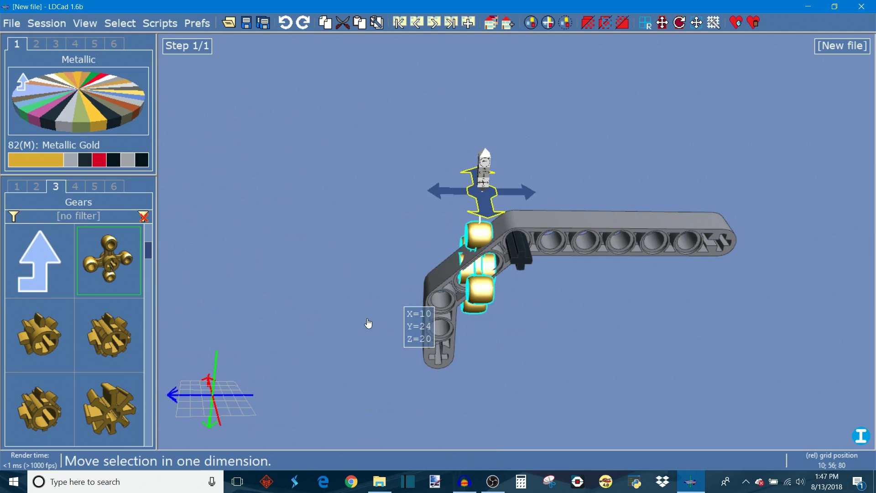
pyautogui.hotkey('ctrl', 'Right')
pyautogui.hotkey('ctrl', 'Right')
pyautogui.hotkey('ctrl', 'Right')
pyautogui.hotkey('ctrl', 'Right')
pyautogui.hotkey('ctrl', 'Right')
pyautogui.hotkey('ctrl', 'Right')
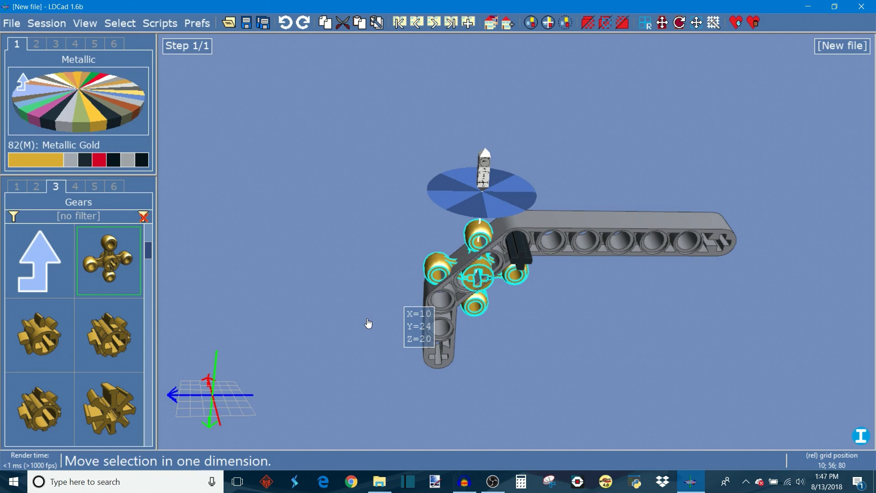
# Step: Nudge the gear along its axes onto the liftarm's bend hole at X=-10, Y=0, Z=0
pyautogui.rightClick(368, 323)
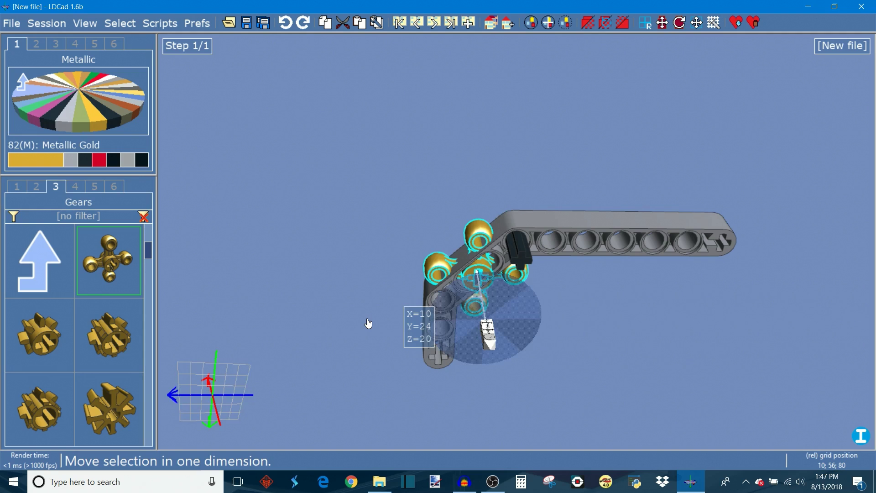
pyautogui.press('Up')
pyautogui.press('Up')
pyautogui.press('Up')
pyautogui.press('Right')
pyautogui.press('Right')
pyautogui.rightClick(368, 324)
pyautogui.press('Down')
pyautogui.press('Down')
pyautogui.moveTo(496, 372); pyautogui.dragTo(456, 209, button='right')
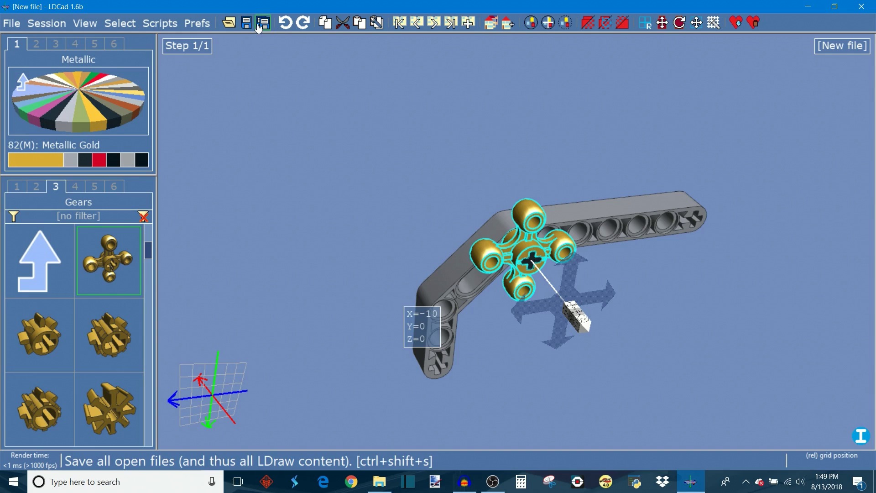
# Step: Undo the last three changes and redo all three of them
pyautogui.click(285, 27)
pyautogui.click(285, 27)
pyautogui.click(285, 28)
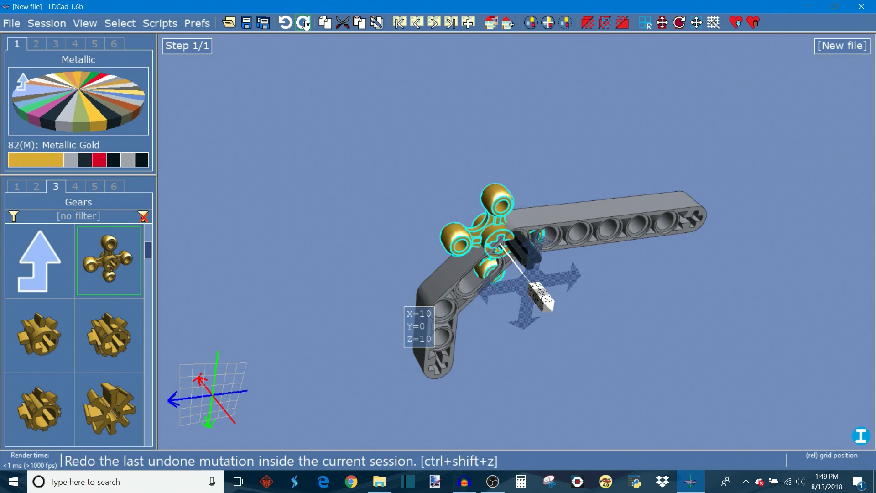
pyautogui.click(304, 24)
pyautogui.click(304, 24)
pyautogui.click(304, 24)
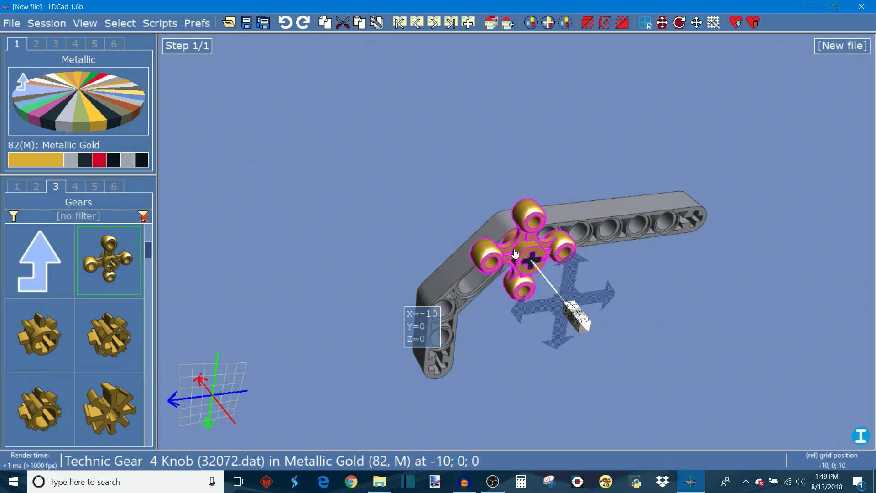
# Step: Copy the gold gear and paste the copy onto the liftarm's far end hole at X=-10, Y=0, Z=-100
pyautogui.click(331, 26)
pyautogui.click(359, 22)
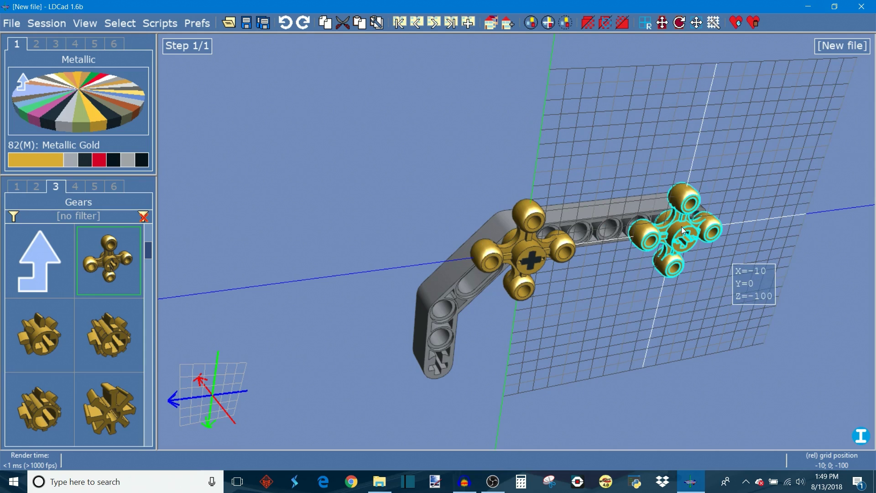
pyautogui.click(683, 230)
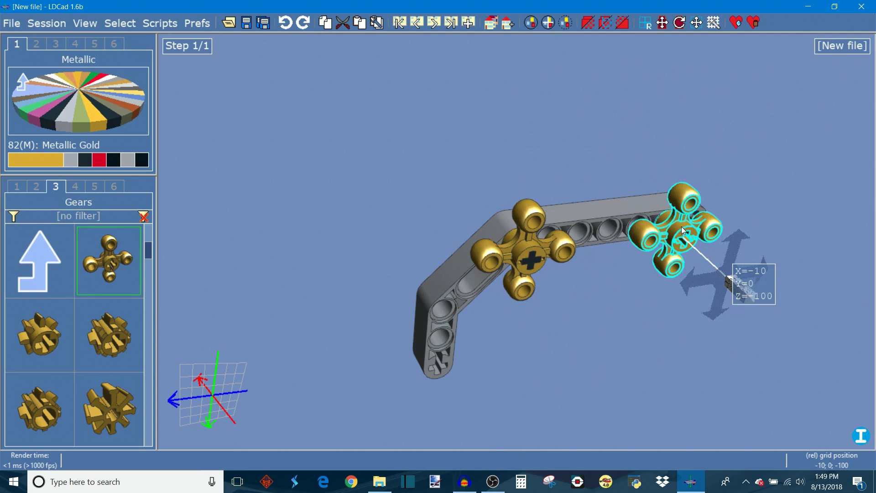
# Step: Cycle through the copied gear's move and rotation axis orientations without changing the gear
pyautogui.rightClick(681, 227)
pyautogui.rightClick(681, 227)
pyautogui.rightClick(681, 228)
pyautogui.rightClick(681, 227)
pyautogui.rightClick(682, 227)
pyautogui.rightClick(682, 227)
pyautogui.rightClick(682, 227)
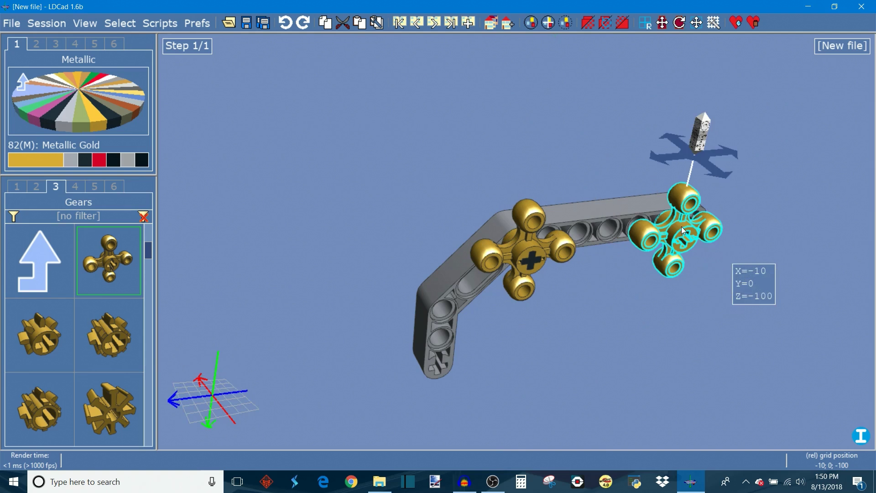
pyautogui.press('ctrl')
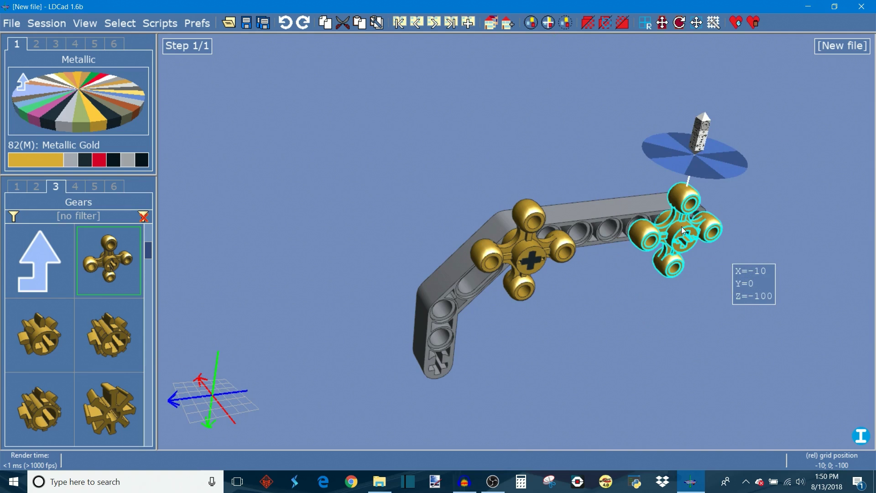
pyautogui.rightClick(682, 228)
pyautogui.rightClick(682, 229)
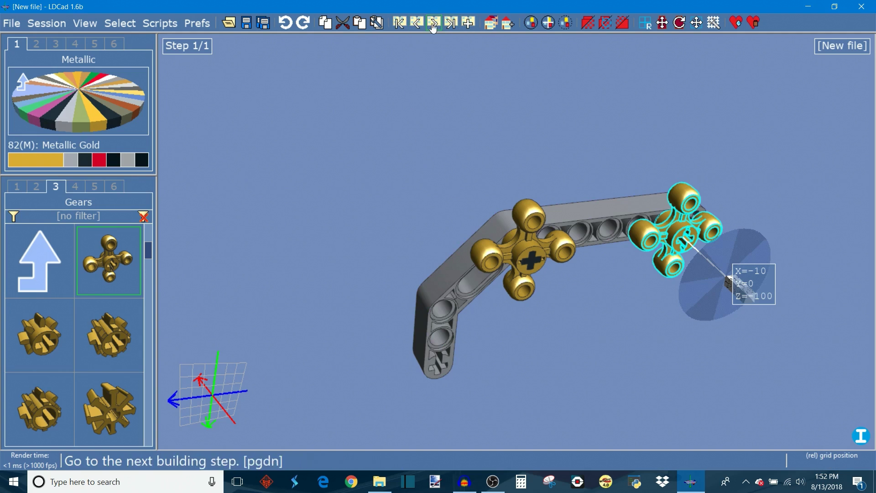
pyautogui.click(601, 235)
pyautogui.click(659, 261)
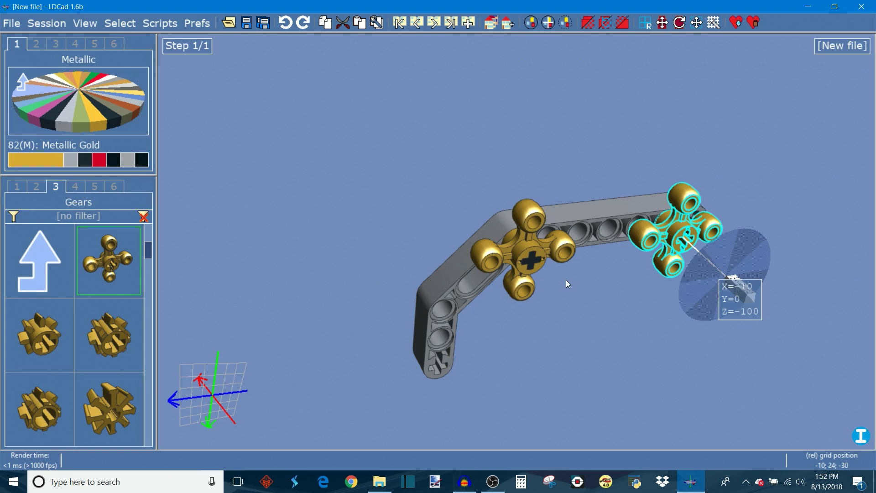
# Step: Select the liftarm and the first gear, and append a new building step after the last one
pyautogui.click(566, 219)
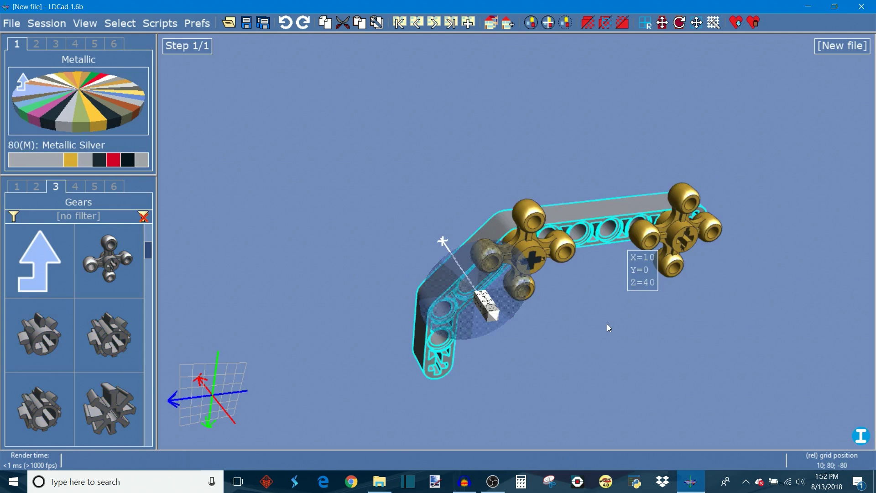
pyautogui.click(539, 226)
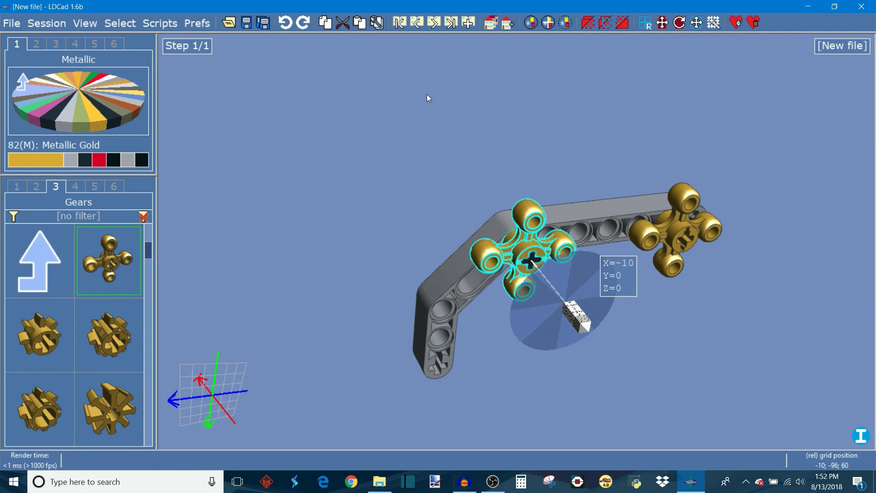
pyautogui.click(469, 24)
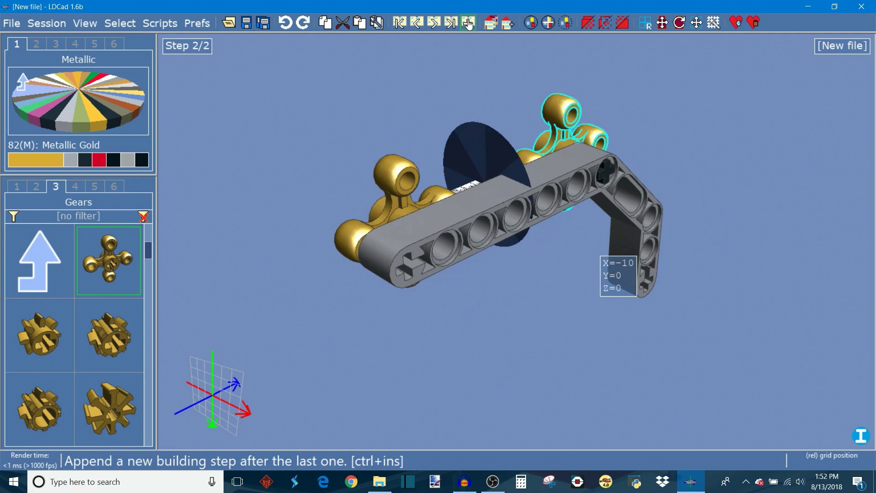
# Step: Place a Metallic Silver short Technic axle from the Axles group below the liftarm
pyautogui.moveTo(573, 252); pyautogui.dragTo(782, 238, button='right')
pyautogui.moveTo(547, 199)
pyautogui.mouseDown()
pyautogui.moveTo(563, 180)
pyautogui.moveTo(545, 195)
pyautogui.mouseUp()
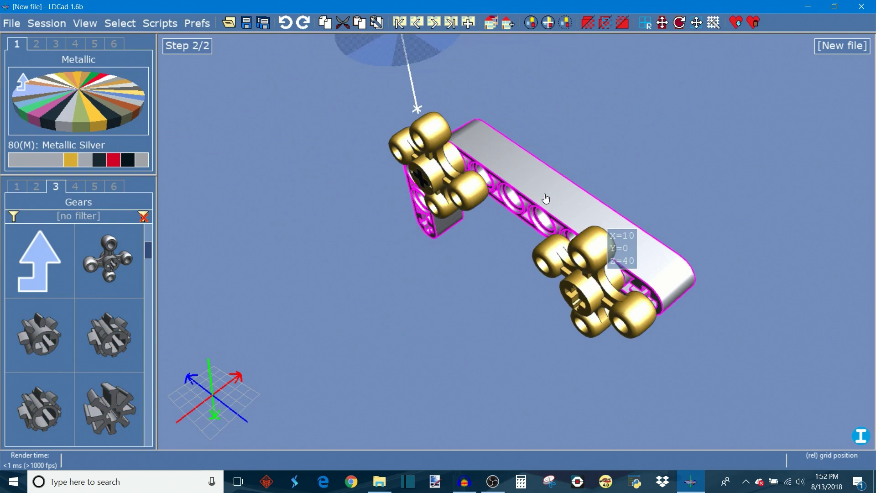
pyautogui.moveTo(555, 109); pyautogui.dragTo(588, 67, button='right')
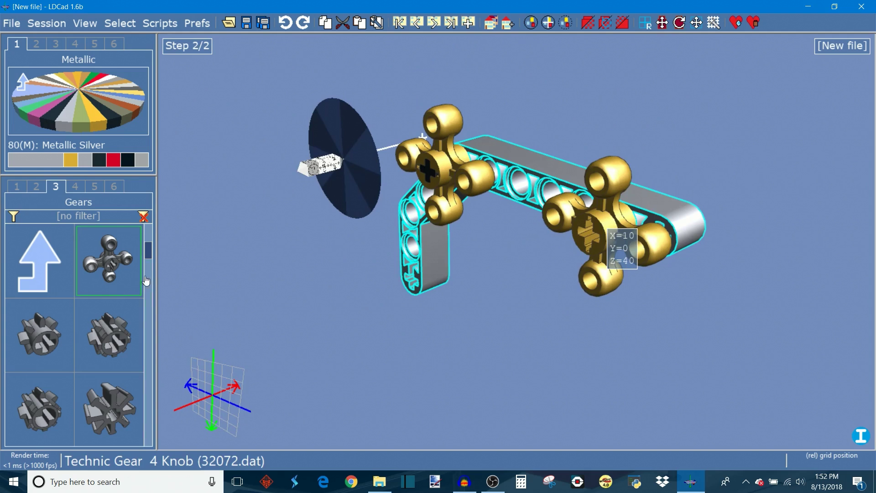
pyautogui.moveTo(148, 253); pyautogui.dragTo(149, 247)
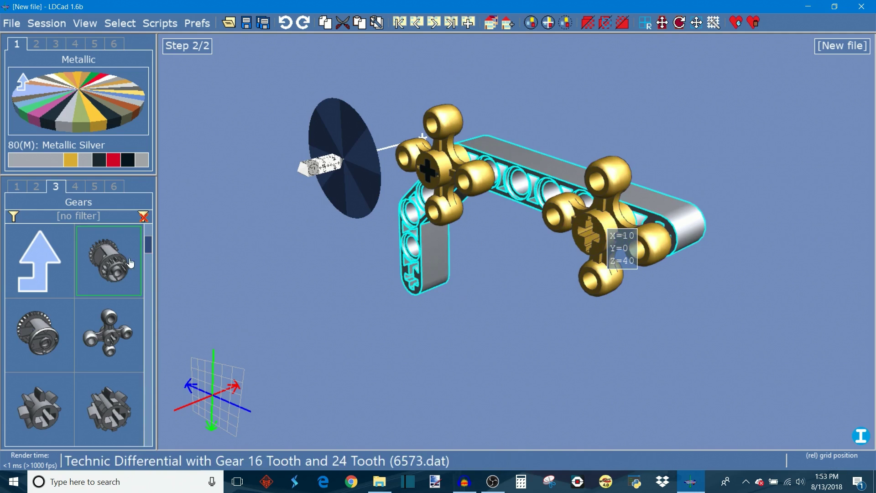
pyautogui.click(36, 186)
pyautogui.click(20, 187)
pyautogui.moveTo(39, 335); pyautogui.dragTo(403, 342)
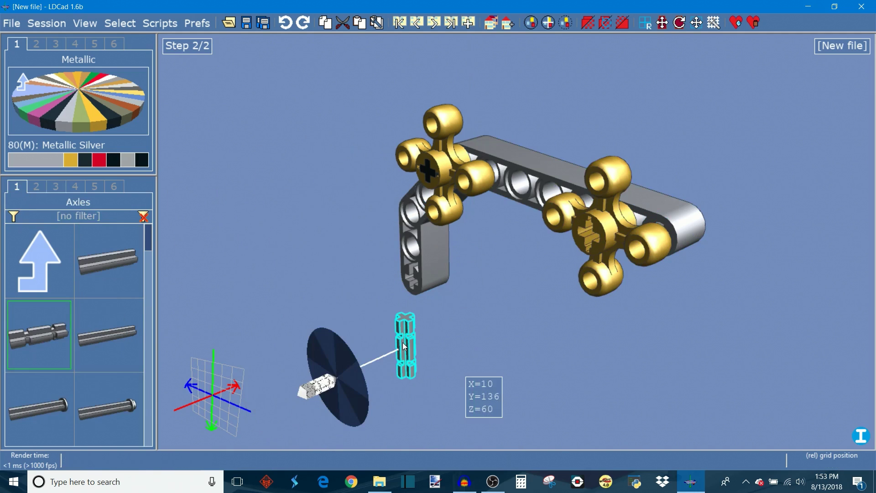
# Step: Rotate the axle to lie horizontal and nudge it into the liftarm's lower end hole at X=10, Y=80, Z=40
pyautogui.hotkey('shift', 'Right')
pyautogui.hotkey('ctrl', 'Right')
pyautogui.hotkey('ctrl', 'Right')
pyautogui.hotkey('ctrl', 'Right')
pyautogui.hotkey('ctrl', 'Right')
pyautogui.hotkey('ctrl', 'Right')
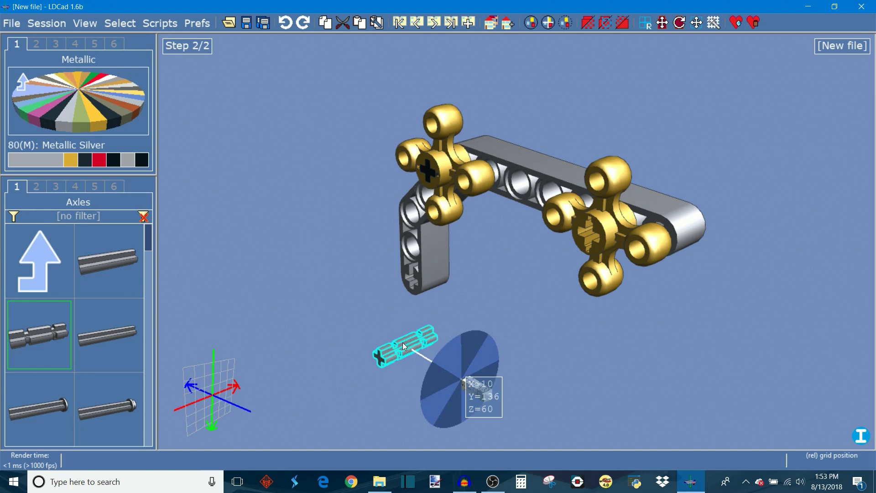
pyautogui.press('Up')
pyautogui.press('Up')
pyautogui.press('Up')
pyautogui.press('Up')
pyautogui.press('Up')
pyautogui.press('Up')
pyautogui.press('Up')
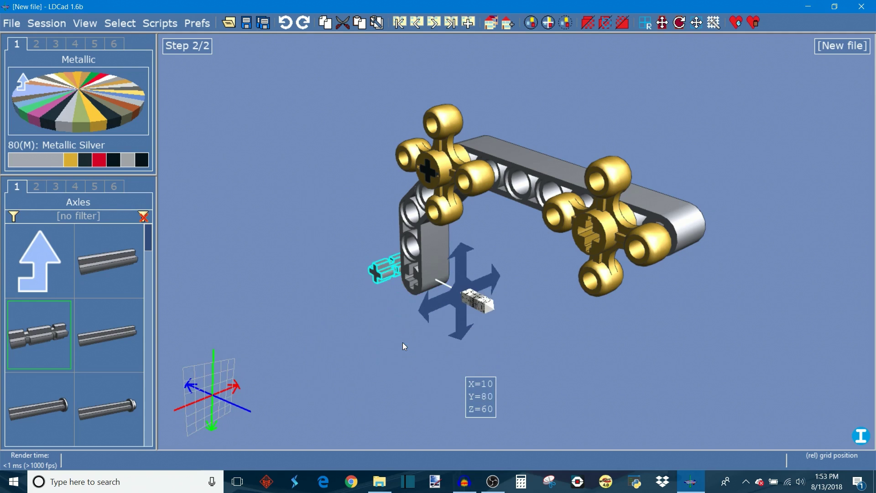
pyautogui.hotkey('shift', 'Up')
pyautogui.press('Down')
pyautogui.press('Down')
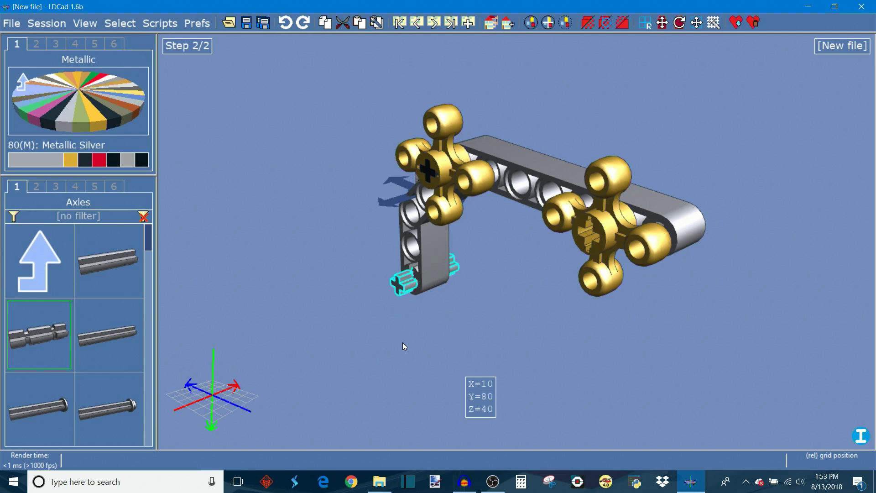
# Step: Add a Metallic Silver Technic Gear 8 Tooth onto the axle's inner end at X=-10, Y=80, Z=40
pyautogui.click(55, 186)
pyautogui.moveTo(40, 408); pyautogui.dragTo(357, 305)
pyautogui.press('space')
pyautogui.press('Left')
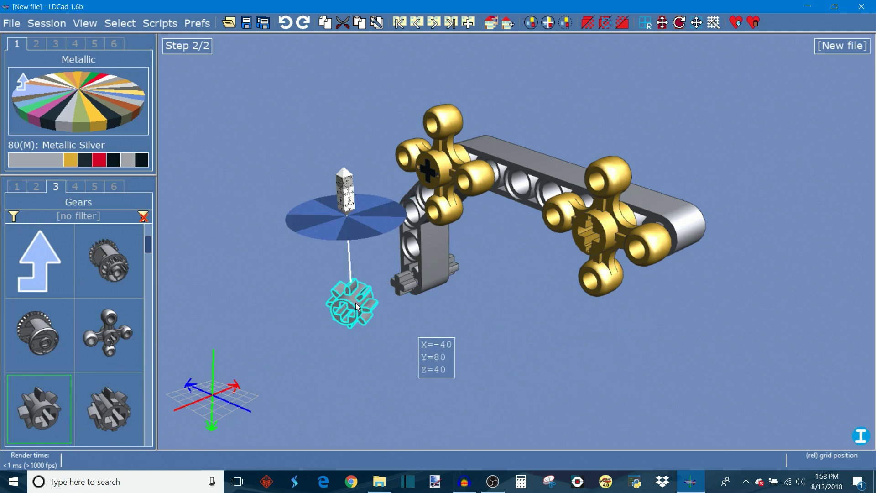
pyautogui.press('space')
pyautogui.press('Right')
pyautogui.press('Right')
pyautogui.press('Right')
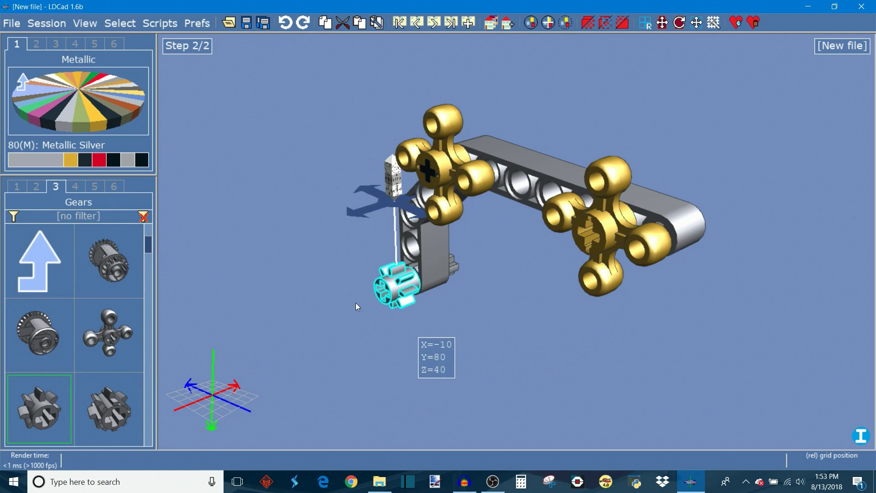
pyautogui.click(412, 289)
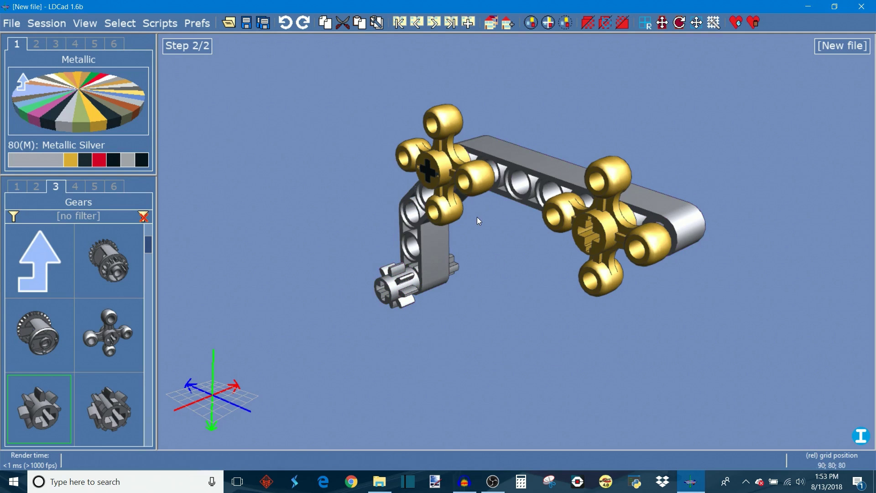
# Step: Append a new building step and place a Chrome Green Technic Gear 4 Knob beside the liftarm
pyautogui.click(467, 23)
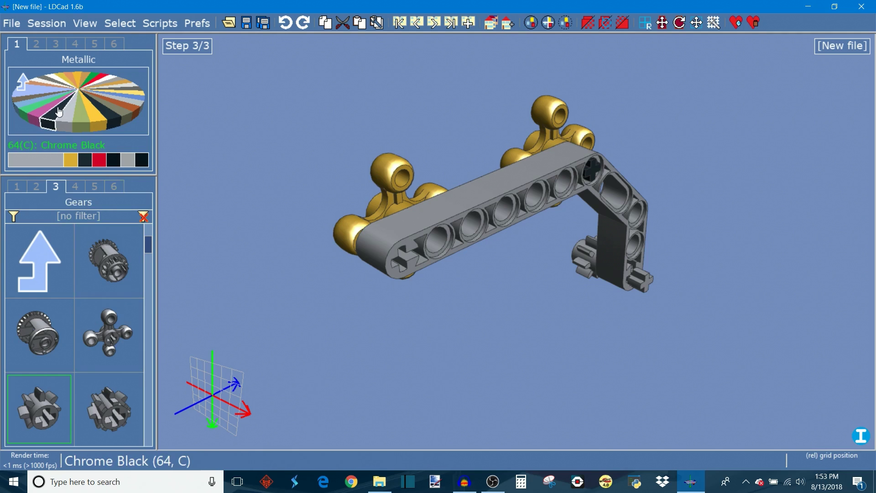
pyautogui.click(31, 111)
pyautogui.moveTo(115, 361); pyautogui.dragTo(675, 341)
# Step: Rotate and nudge the green gear onto the axle's outer end at X=30, Y=80, Z=40
pyautogui.press('y')
pyautogui.press('Up')
pyautogui.press('Up')
pyautogui.press('Left')
pyautogui.press('Left')
pyautogui.press('Left')
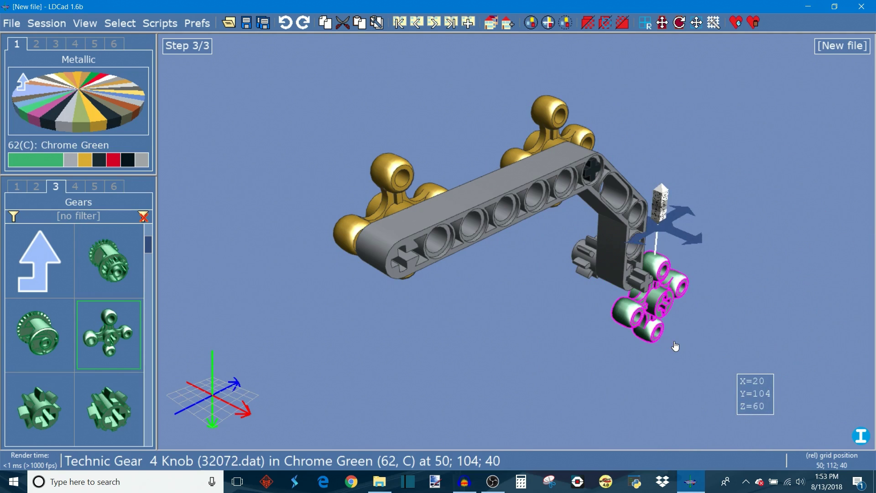
pyautogui.press('x')
pyautogui.press('Down')
pyautogui.press('Up')
pyautogui.press('Up')
pyautogui.press('Up')
pyautogui.press('Up')
pyautogui.press('Left')
pyautogui.press('Left')
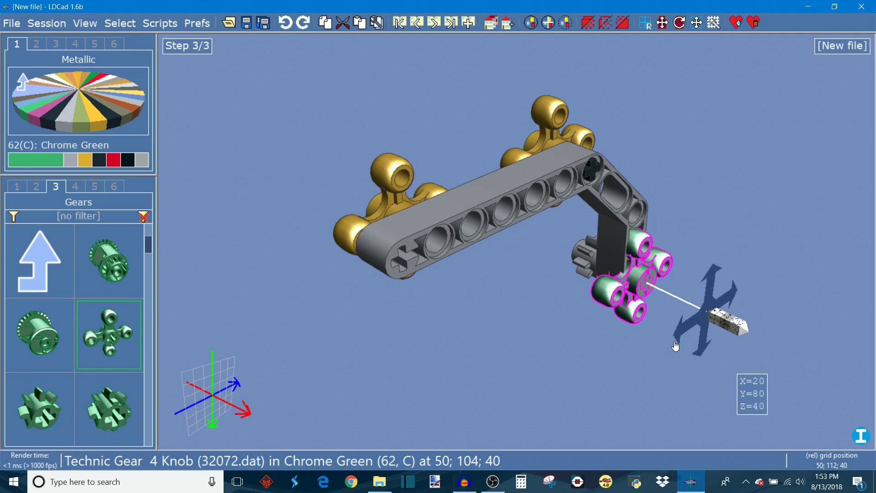
pyautogui.press('y')
pyautogui.press('Right')
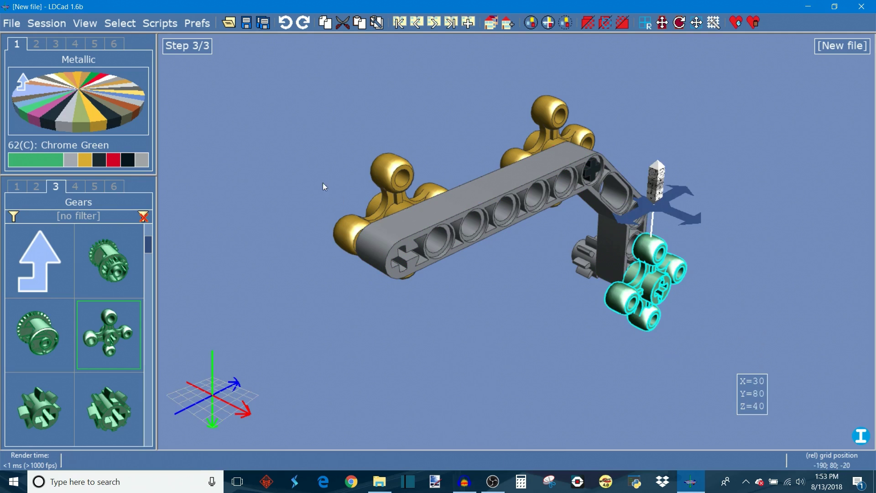
# Step: Step through the building steps from the first to the last and orbit around the assembly
pyautogui.click(400, 23)
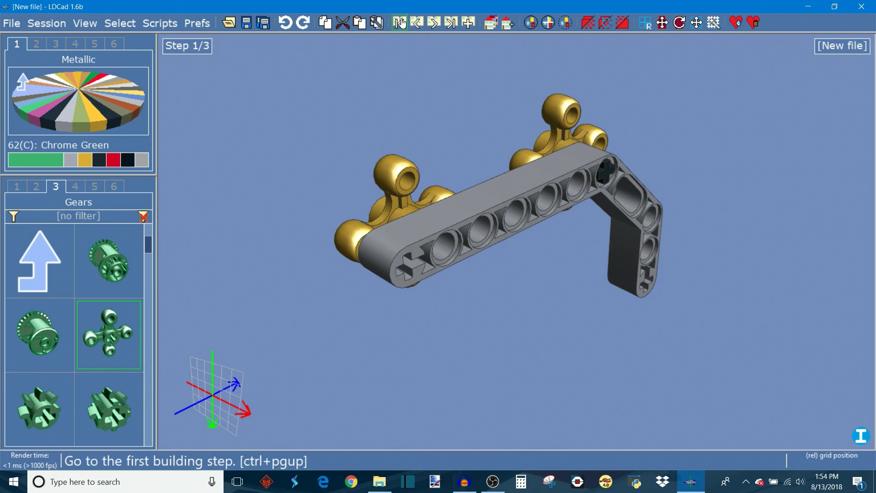
pyautogui.moveTo(584, 398)
pyautogui.mouseDown(button='right')
pyautogui.moveTo(487, 360)
pyautogui.moveTo(571, 394)
pyautogui.mouseUp(button='right')
pyautogui.moveTo(435, 111); pyautogui.dragTo(423, 91, button='right')
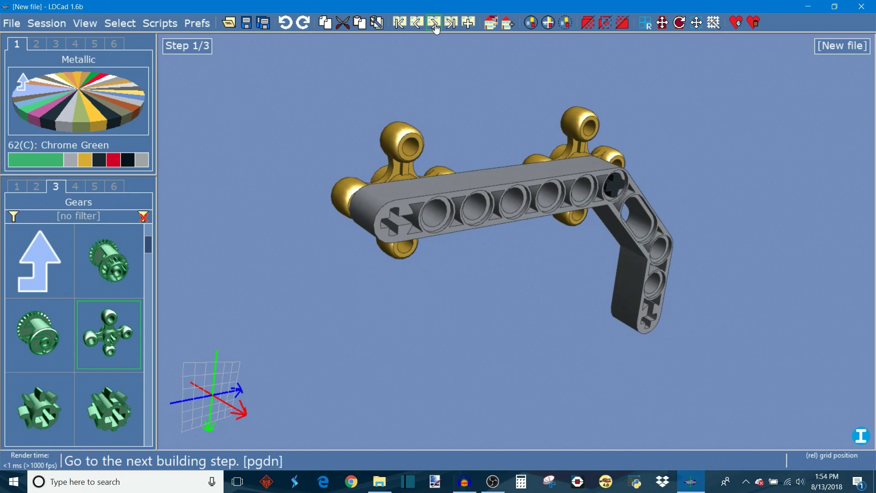
pyautogui.click(434, 23)
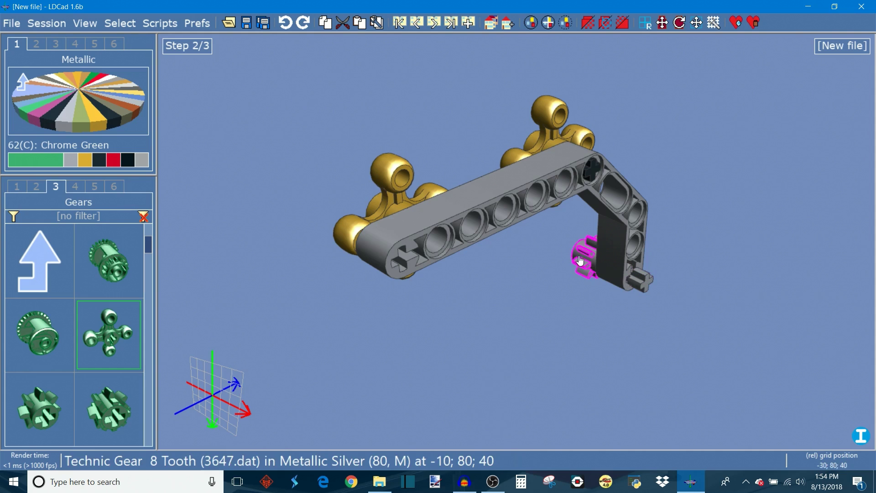
pyautogui.click(435, 24)
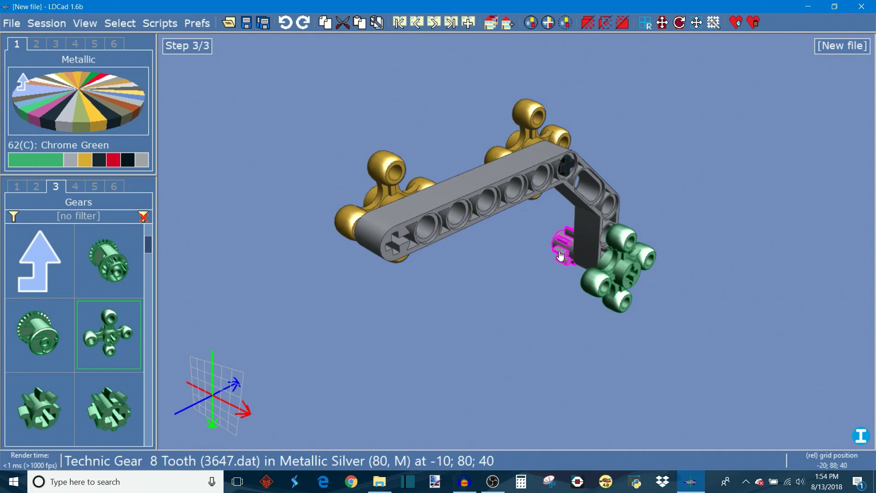
pyautogui.moveTo(694, 356); pyautogui.dragTo(595, 300, button='right')
pyautogui.moveTo(479, 286); pyautogui.dragTo(324, 284, button='right')
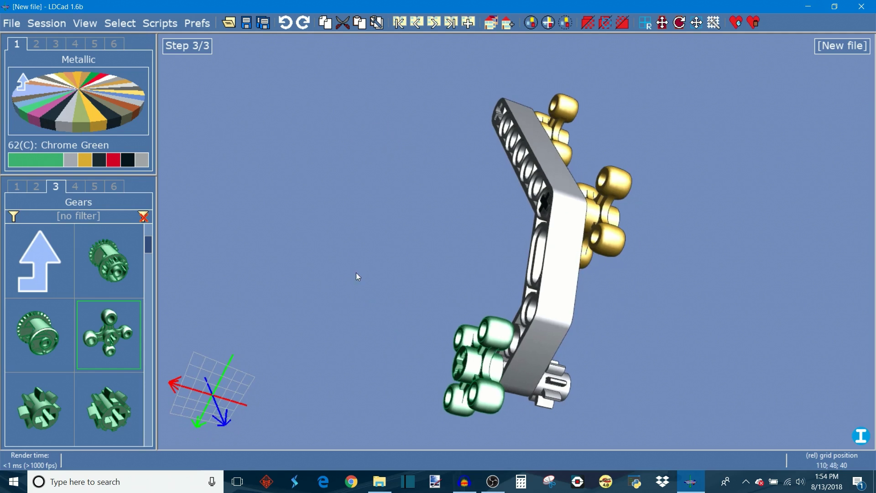
pyautogui.moveTo(408, 223); pyautogui.dragTo(269, 164, button='right')
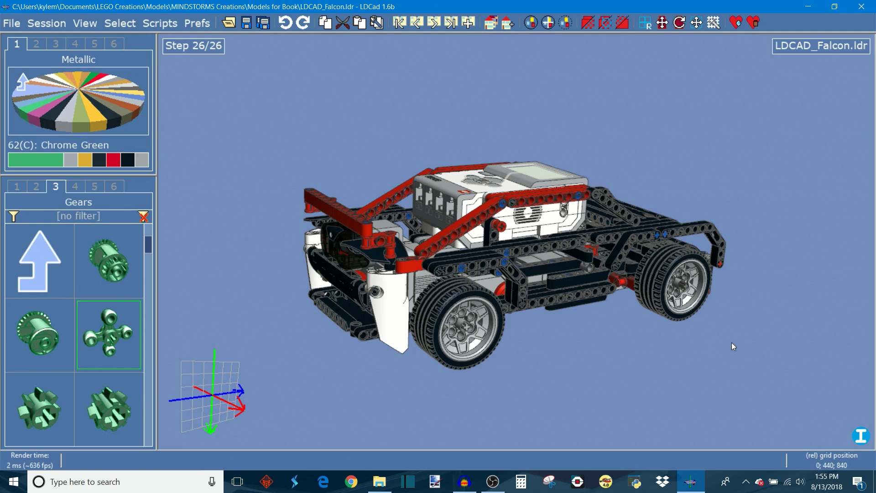
# Step: Browse the LDCAD_Falcon model from its first building step forward to step 7
pyautogui.moveTo(609, 376); pyautogui.dragTo(649, 380, button='right')
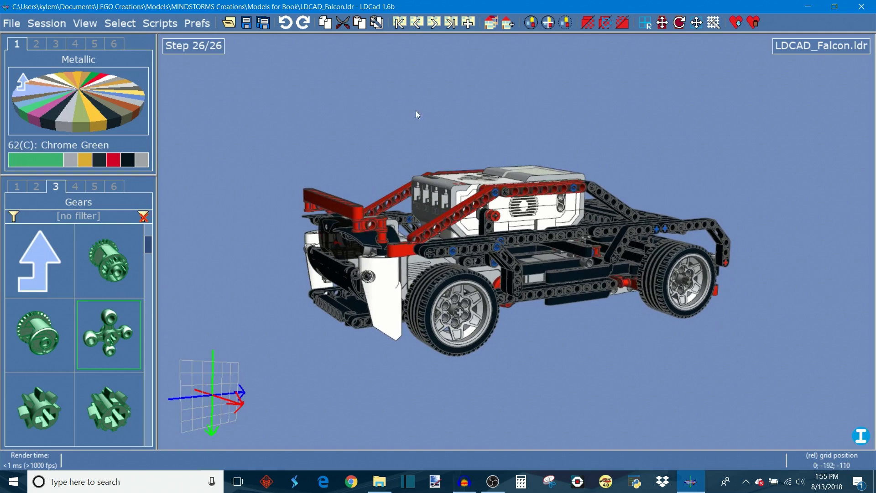
pyautogui.click(399, 24)
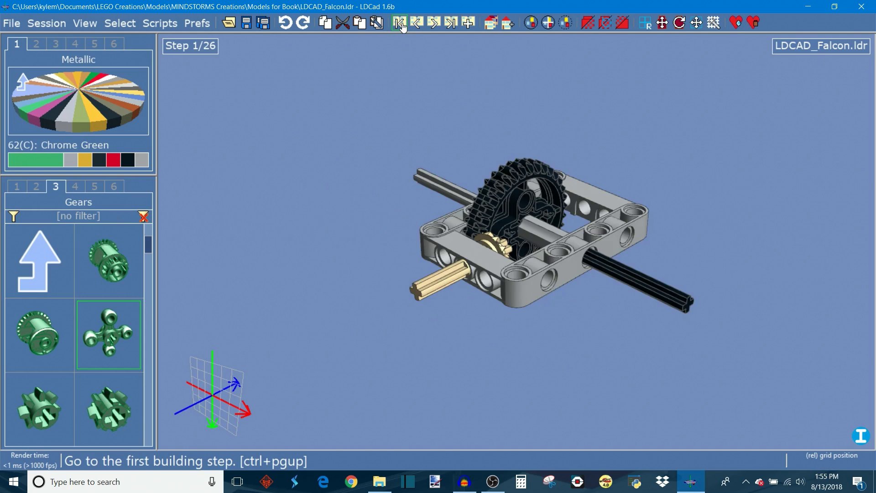
pyautogui.moveTo(370, 210); pyautogui.dragTo(423, 295, button='right')
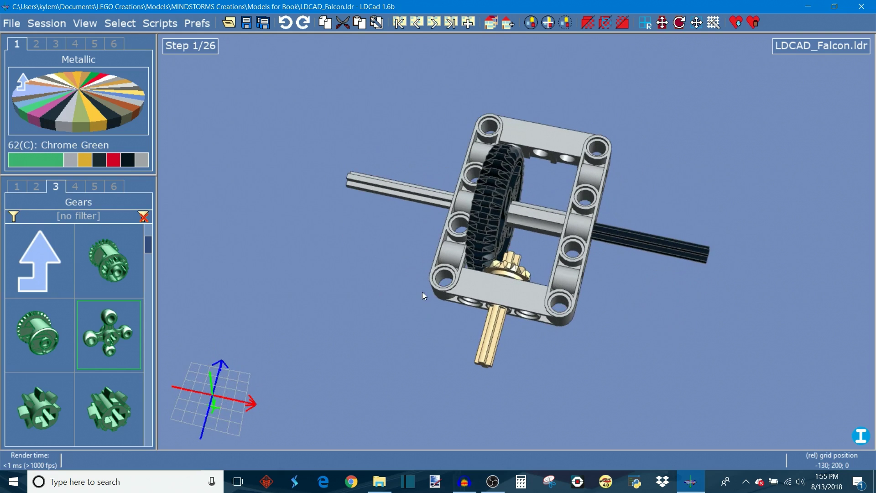
pyautogui.click(433, 24)
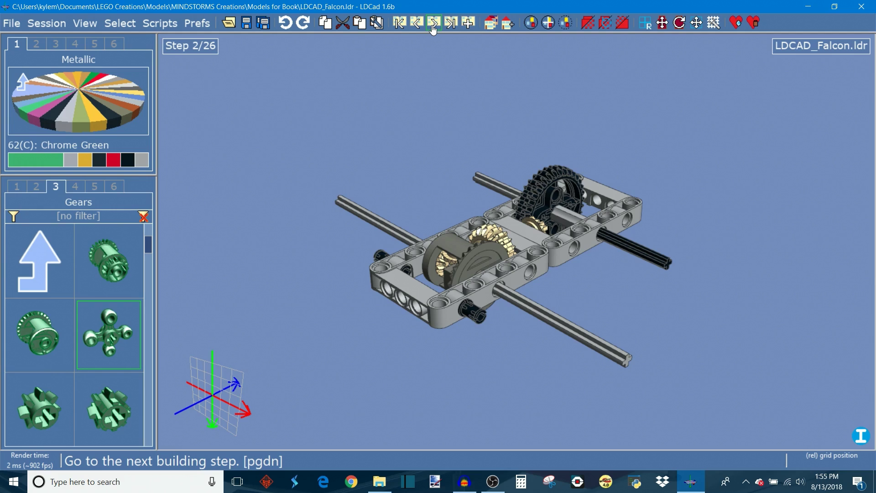
pyautogui.click(433, 23)
pyautogui.click(432, 24)
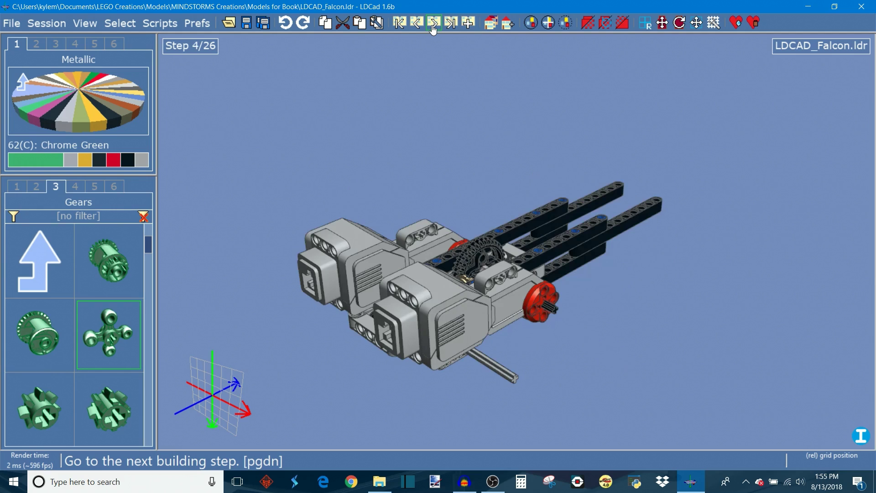
pyautogui.click(433, 24)
pyautogui.click(433, 24)
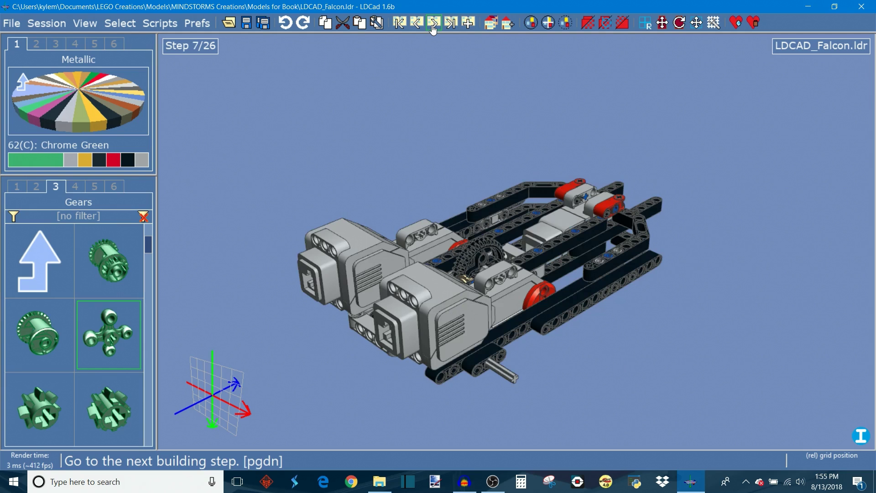
# Step: Step back and forth through the LDCAD_Falcon building steps up to the last step, then orbit around the finished car
pyautogui.click(433, 24)
pyautogui.click(433, 23)
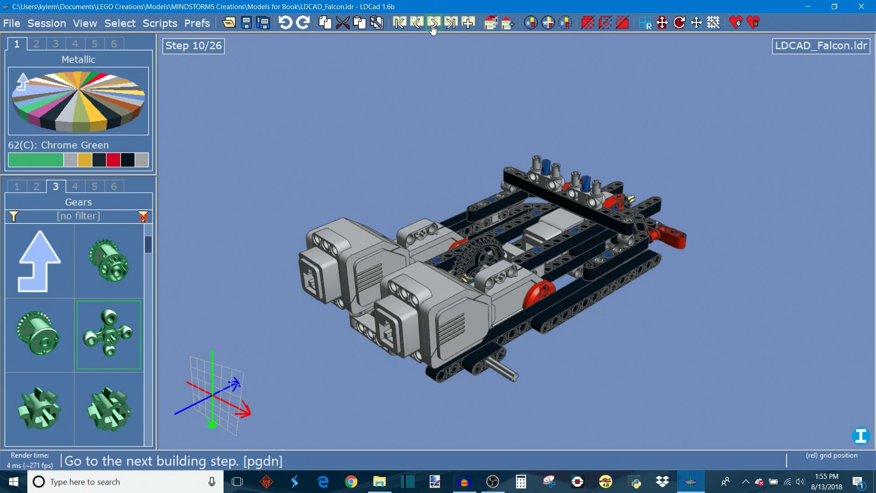
pyautogui.click(417, 24)
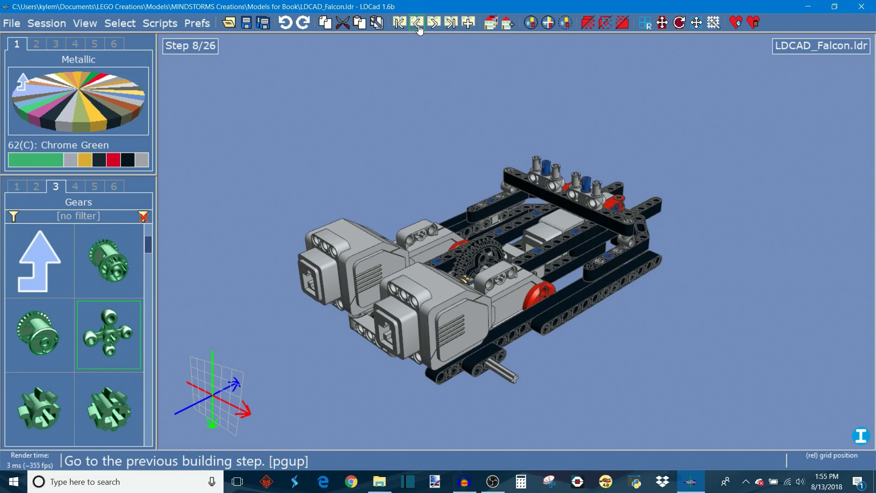
pyautogui.click(417, 24)
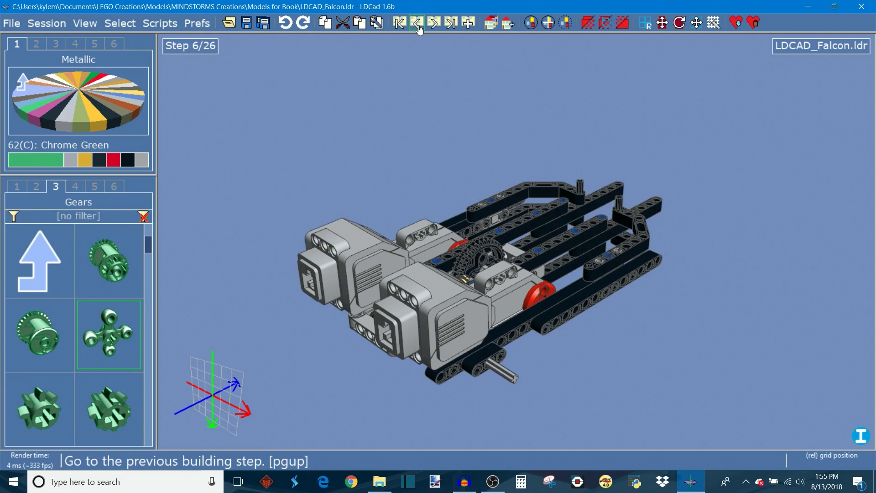
pyautogui.click(433, 23)
pyautogui.click(433, 27)
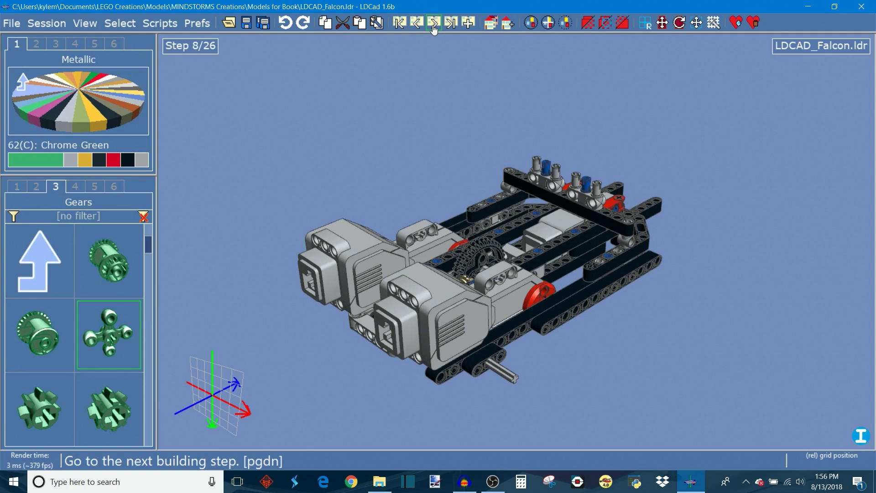
pyautogui.click(433, 27)
pyautogui.click(434, 27)
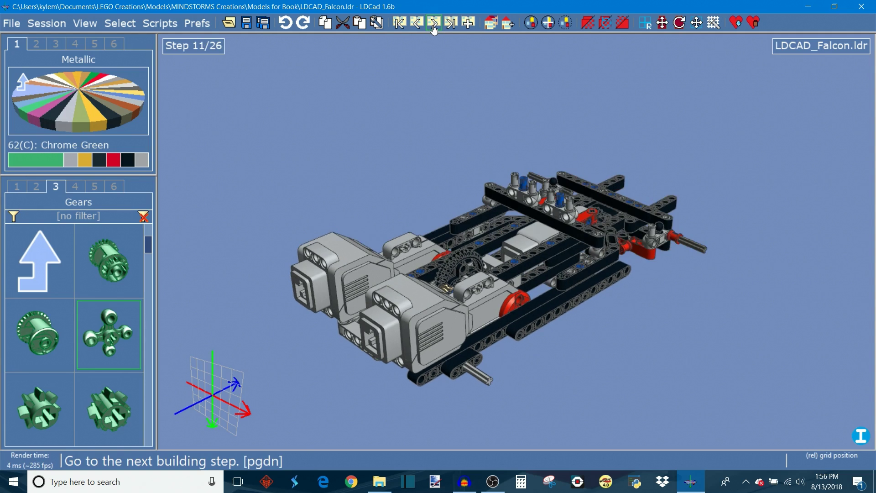
pyautogui.click(434, 27)
pyautogui.click(433, 27)
pyautogui.click(434, 27)
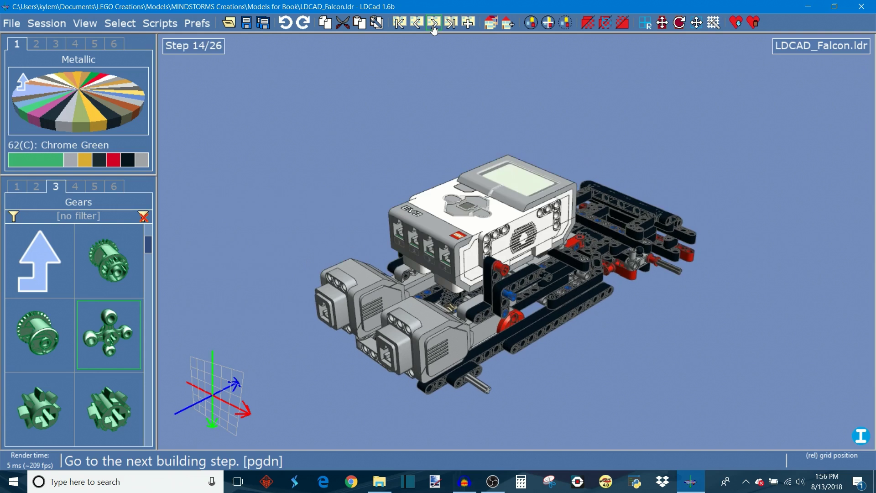
pyautogui.click(433, 28)
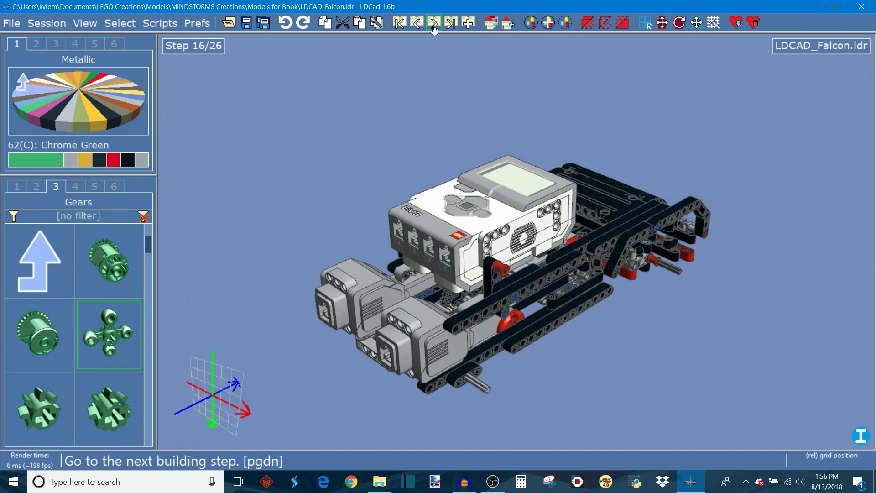
pyautogui.click(433, 27)
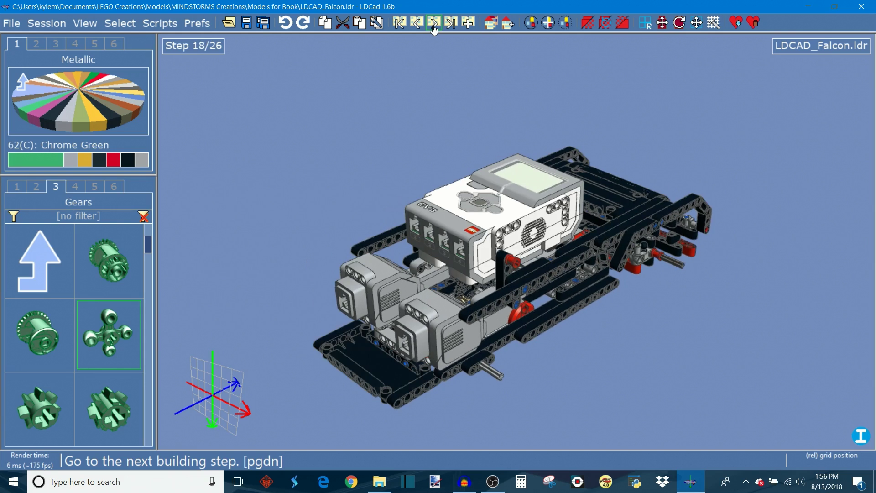
pyautogui.click(434, 28)
pyautogui.click(434, 27)
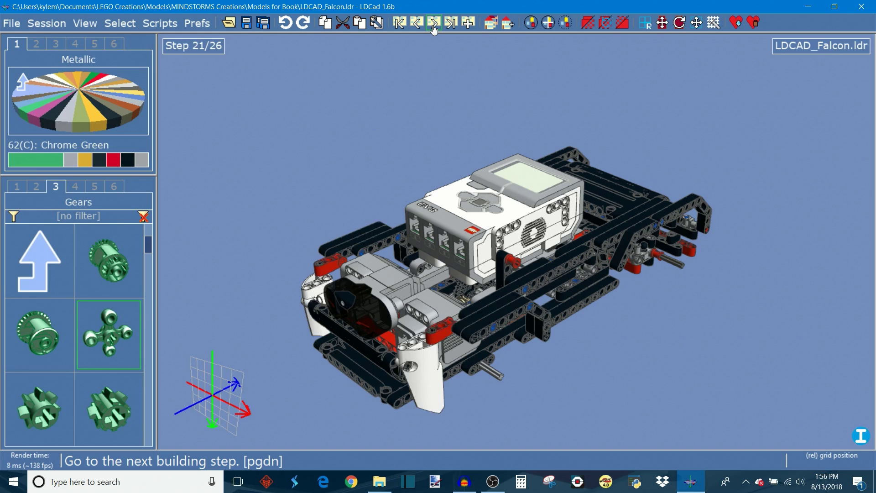
pyautogui.click(434, 28)
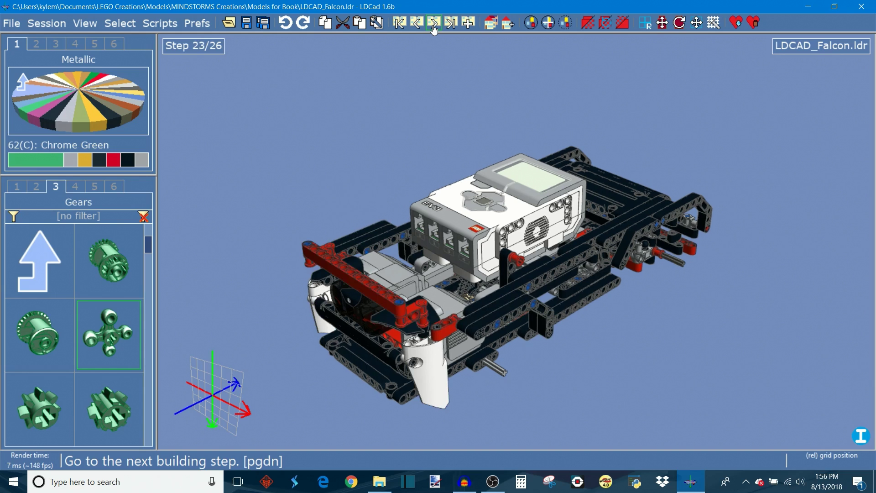
pyautogui.click(434, 27)
pyautogui.click(434, 27)
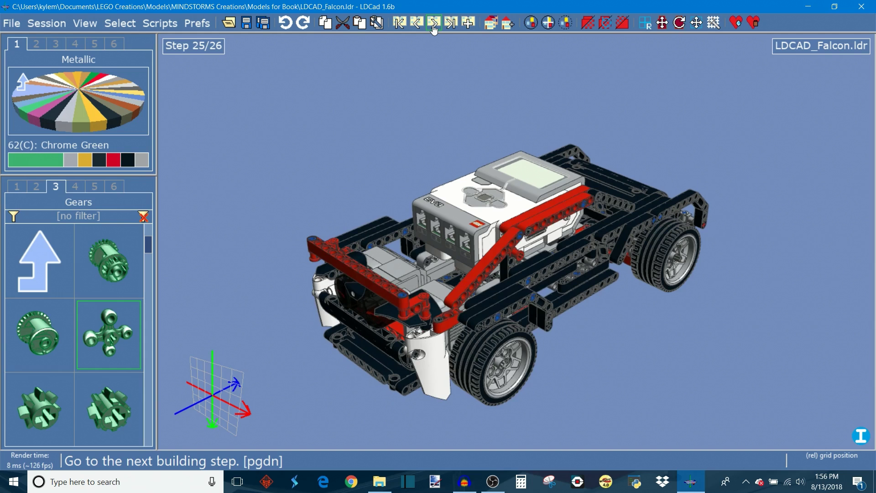
pyautogui.moveTo(420, 53); pyautogui.dragTo(454, 53, button='right')
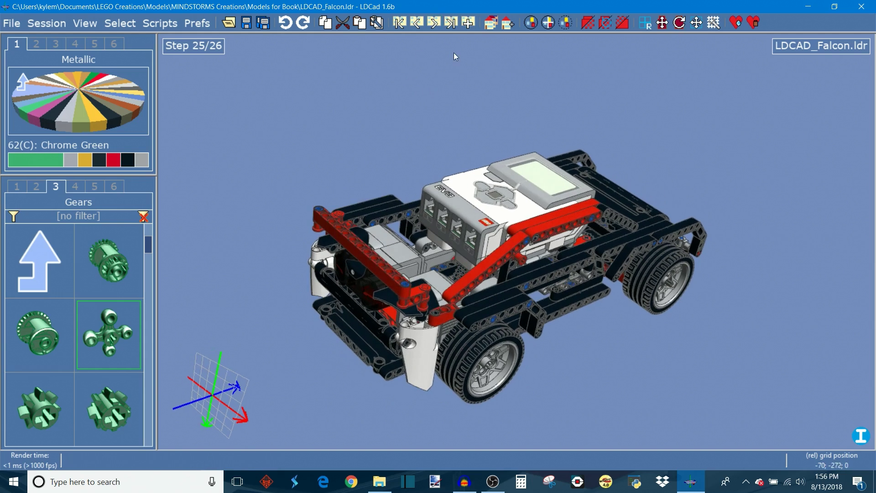
pyautogui.click(451, 28)
pyautogui.moveTo(691, 305); pyautogui.dragTo(426, 323, button='right')
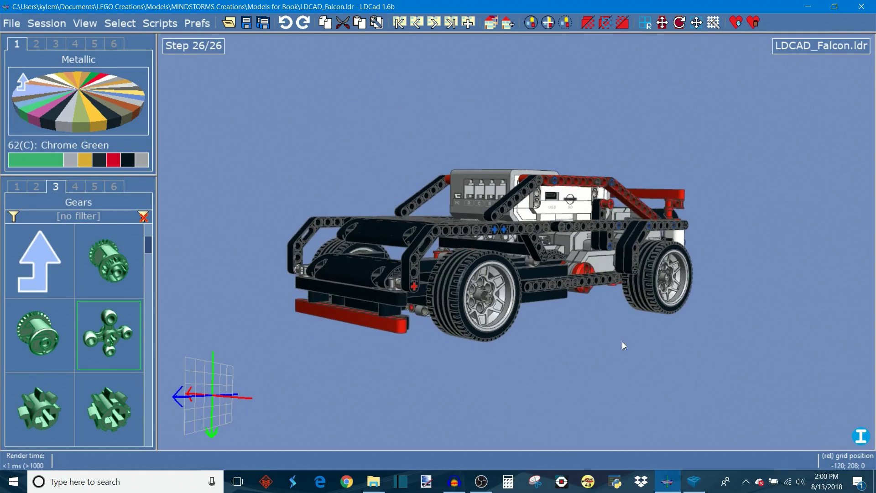
pyautogui.moveTo(622, 341)
pyautogui.mouseDown(button='right')
pyautogui.moveTo(655, 385)
pyautogui.moveTo(637, 355)
pyautogui.moveTo(598, 335)
pyautogui.moveTo(614, 343)
pyautogui.mouseUp(button='right')
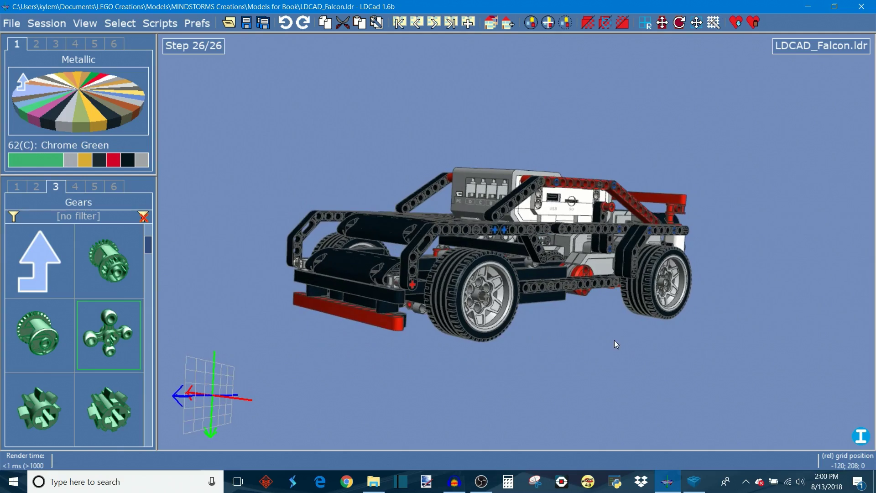
pyautogui.moveTo(305, 163); pyautogui.dragTo(494, 287, button='right')
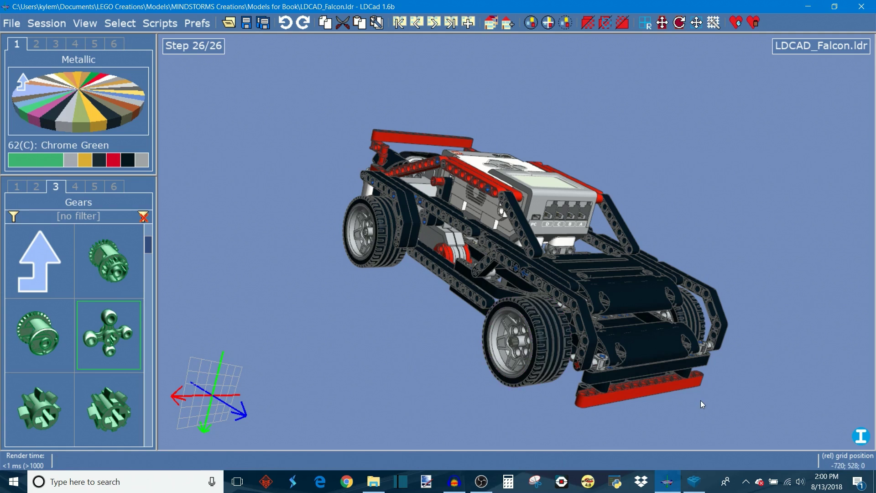
pyautogui.moveTo(754, 259); pyautogui.dragTo(543, 258, button='right')
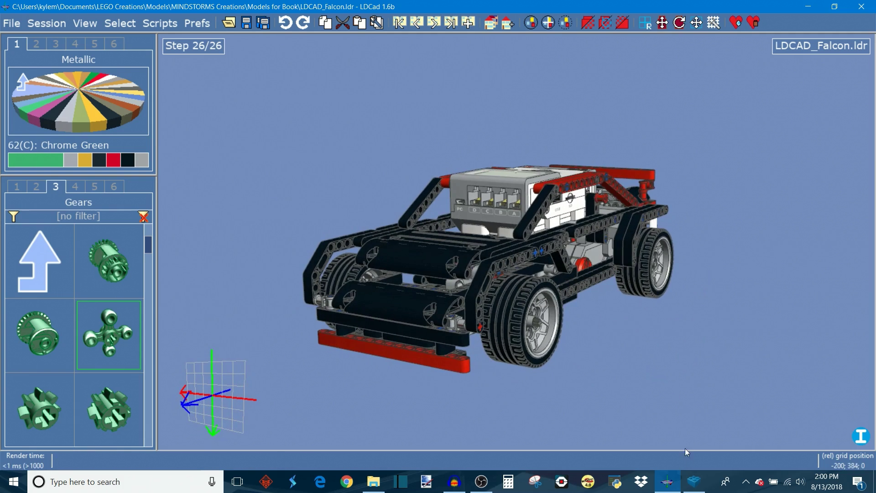
# Step: Switch to LEGO Digital Designer and export the eRally model as an LDraw (*.ldr) file named eRally
pyautogui.click(696, 487)
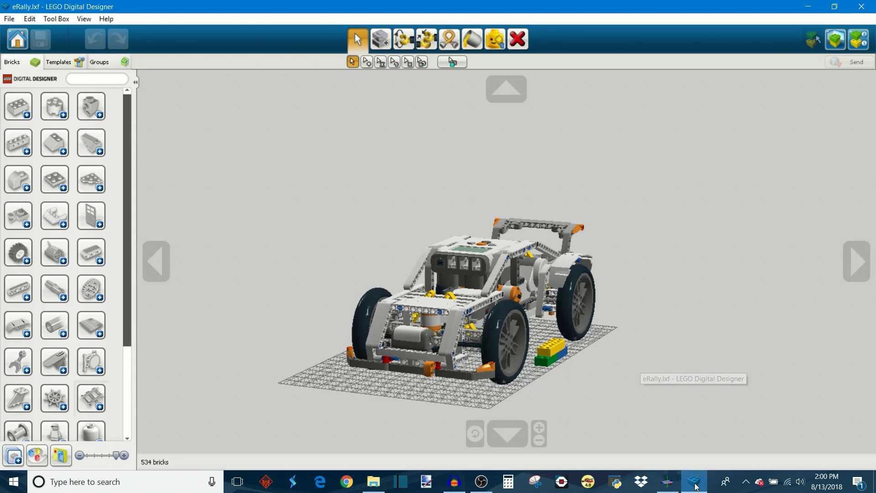
pyautogui.click(858, 264)
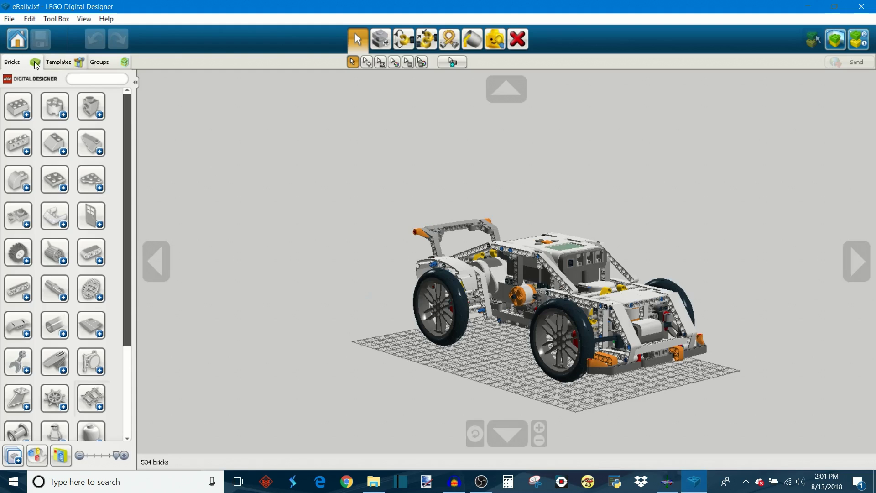
pyautogui.click(7, 20)
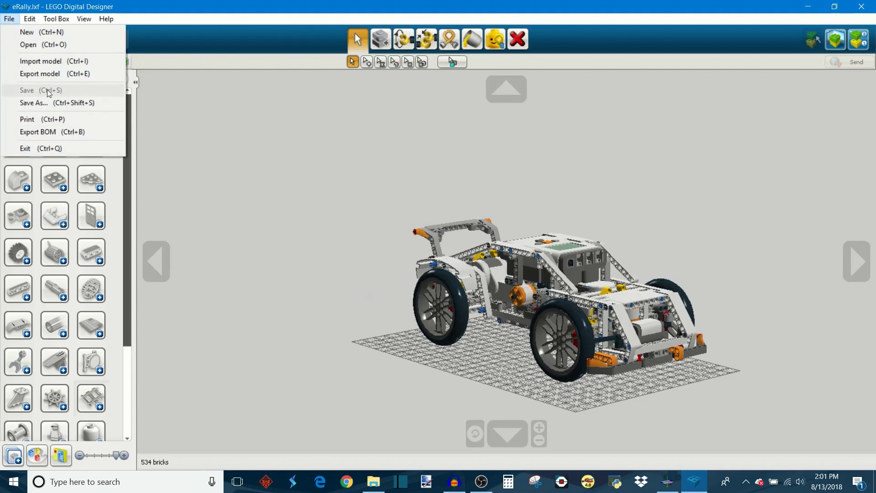
pyautogui.click(41, 73)
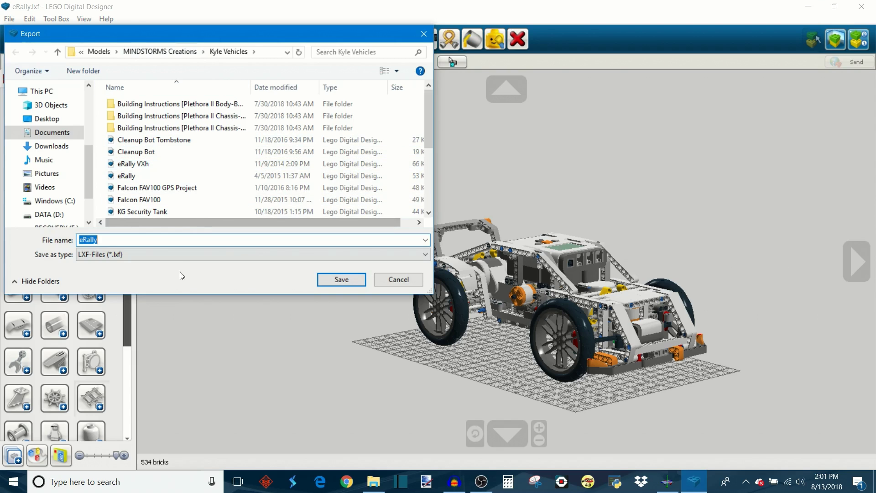
pyautogui.click(182, 254)
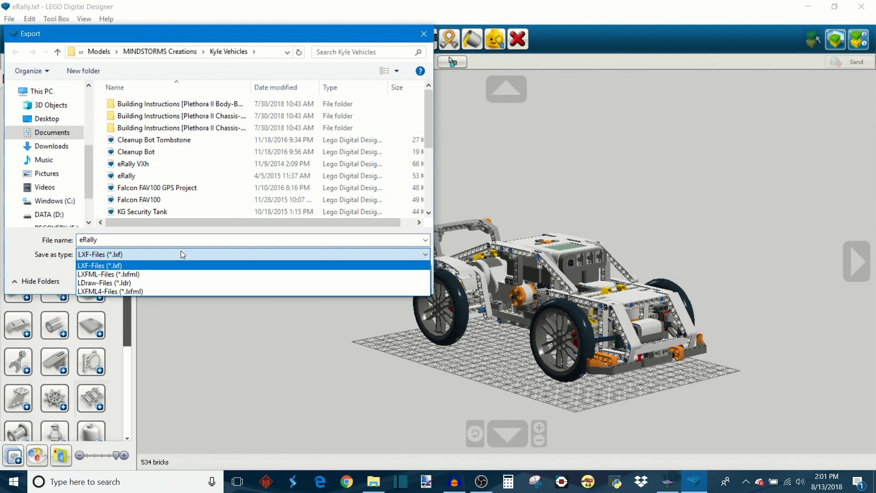
pyautogui.click(178, 283)
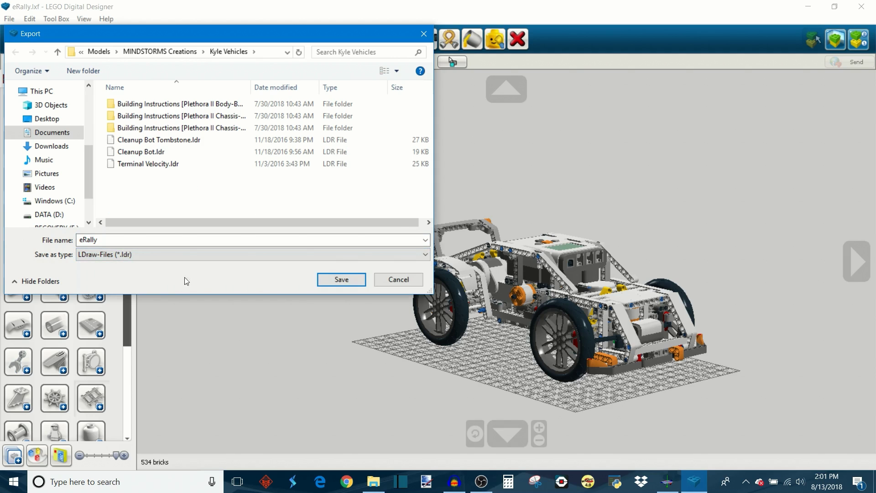
pyautogui.click(342, 279)
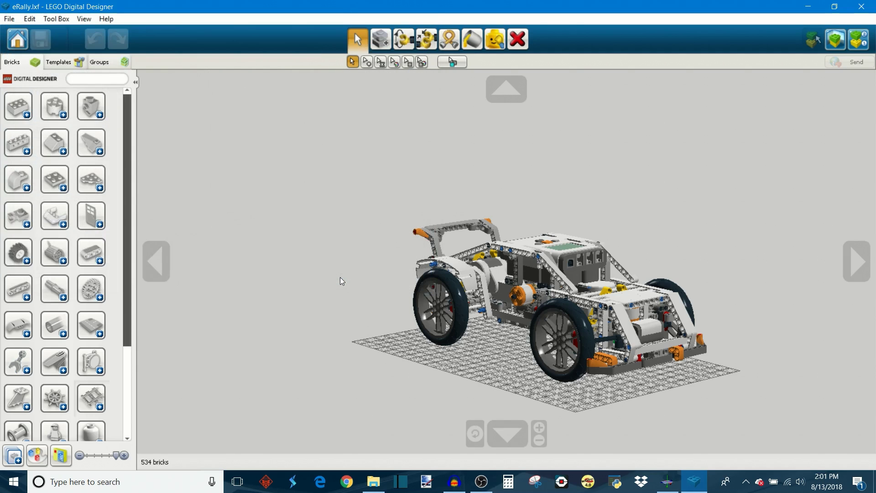
# Step: Return to LDCad and open eRally.ldr from the Kyle Vehicles folder
pyautogui.click(667, 482)
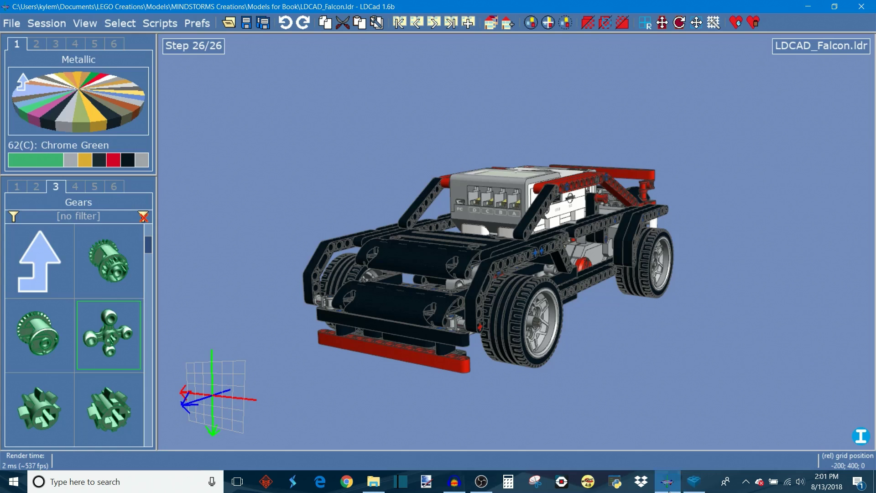
pyautogui.click(11, 30)
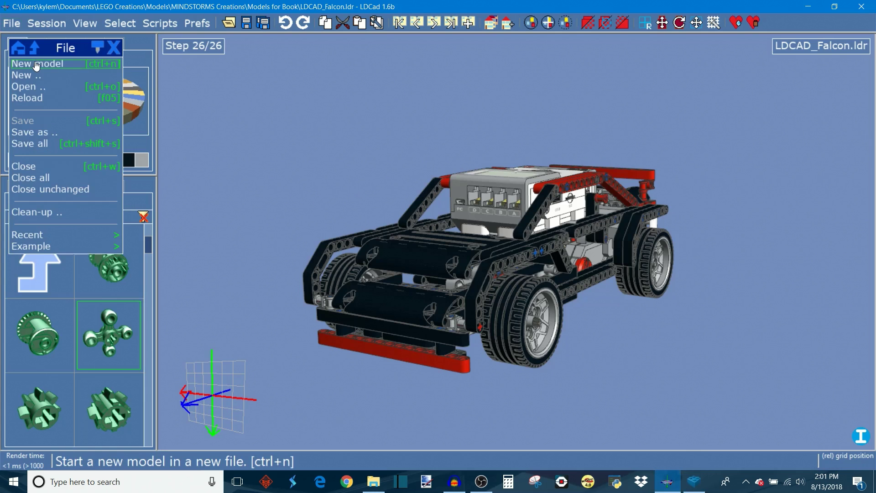
pyautogui.click(43, 90)
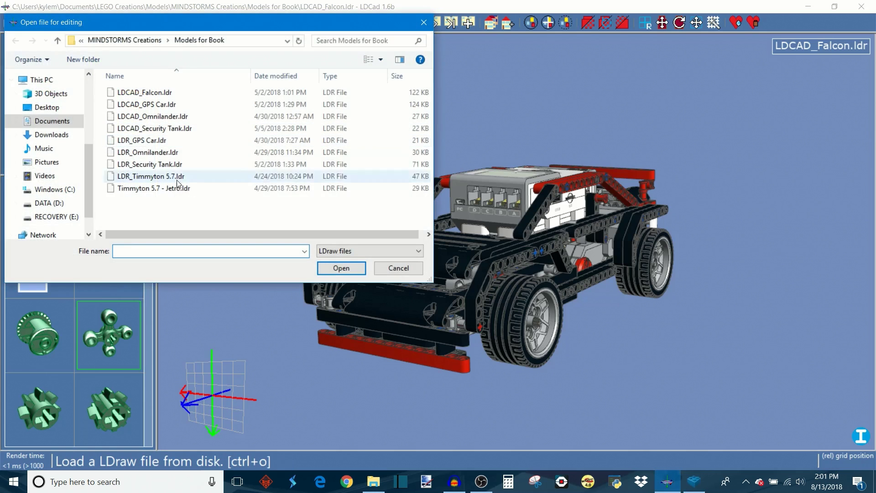
pyautogui.click(145, 42)
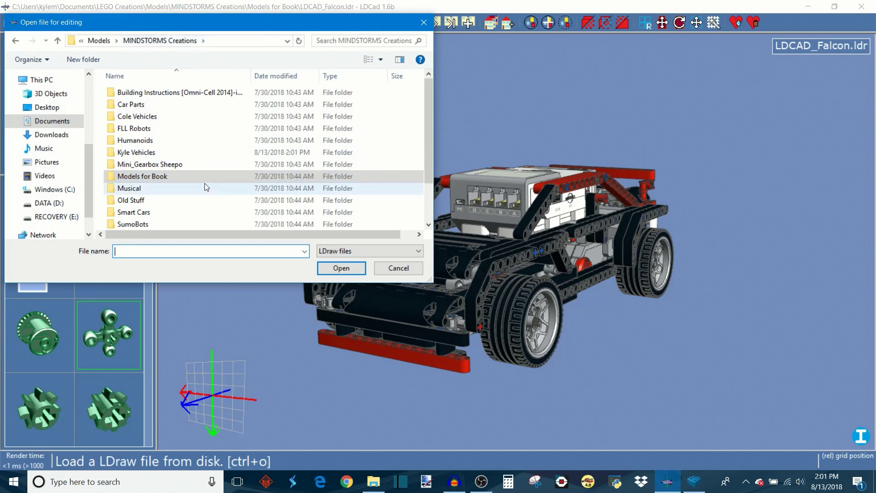
pyautogui.doubleClick(180, 151)
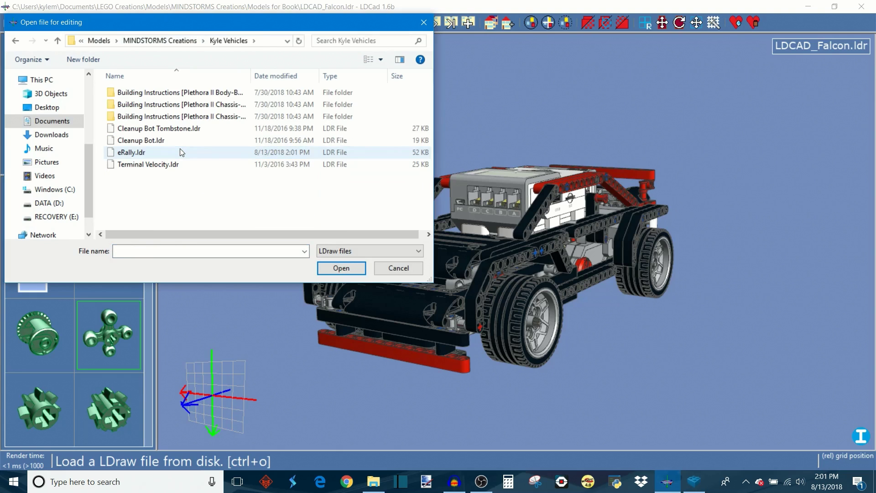
pyautogui.doubleClick(157, 153)
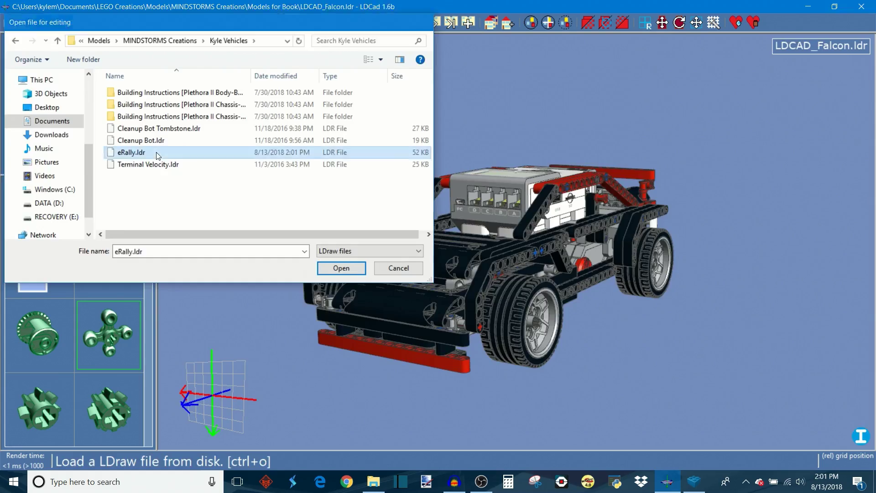
# Step: Orbit around the imported eRally model and select one of its parts to inspect it
pyautogui.moveTo(434, 332); pyautogui.dragTo(689, 378, button='right')
pyautogui.moveTo(582, 364); pyautogui.dragTo(743, 270, button='right')
pyautogui.moveTo(434, 354); pyautogui.dragTo(799, 240, button='right')
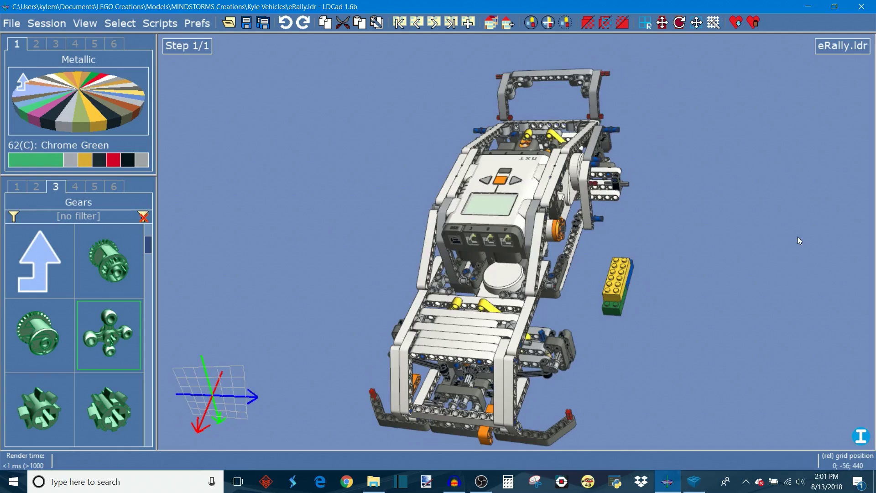
pyautogui.moveTo(377, 239); pyautogui.dragTo(304, 106, button='right')
pyautogui.moveTo(608, 358); pyautogui.dragTo(561, 338)
pyautogui.moveTo(561, 338); pyautogui.dragTo(609, 333, button='right')
pyautogui.click(567, 266)
pyautogui.moveTo(501, 290); pyautogui.dragTo(694, 324, button='right')
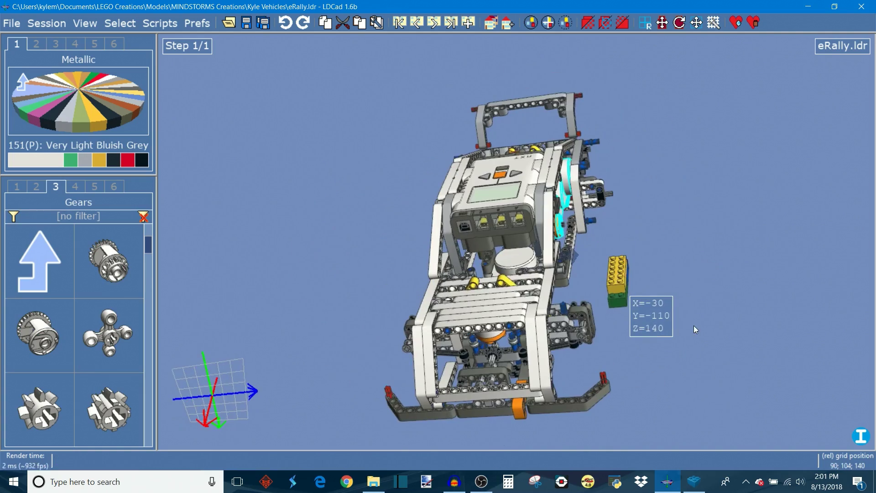
pyautogui.moveTo(332, 297); pyautogui.dragTo(707, 334, button='right')
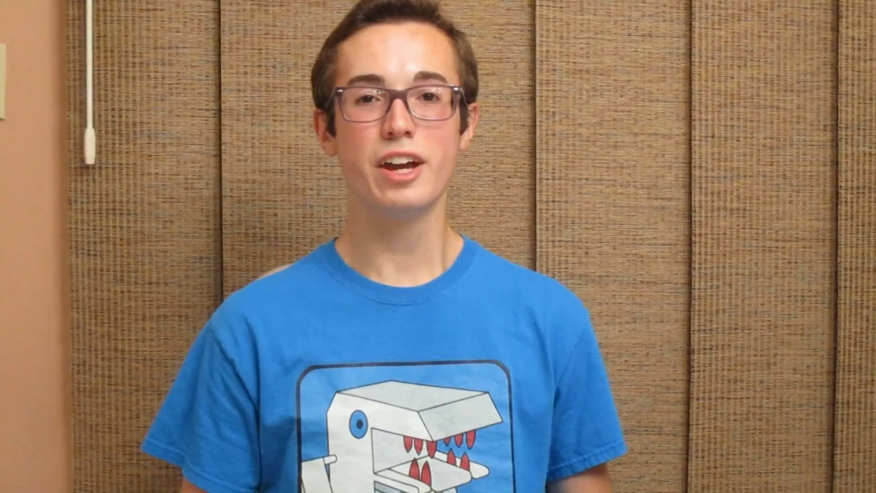